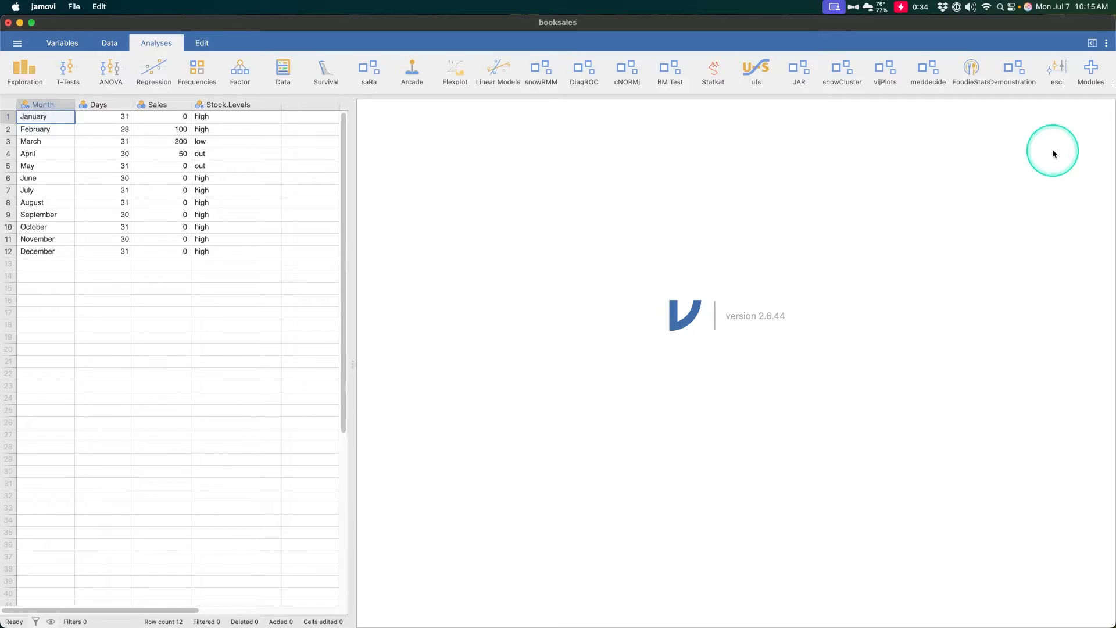
Step: Search the installed modules for "sara" and read the saRa module's description, closing the module manager when done
left_click(1082, 78)
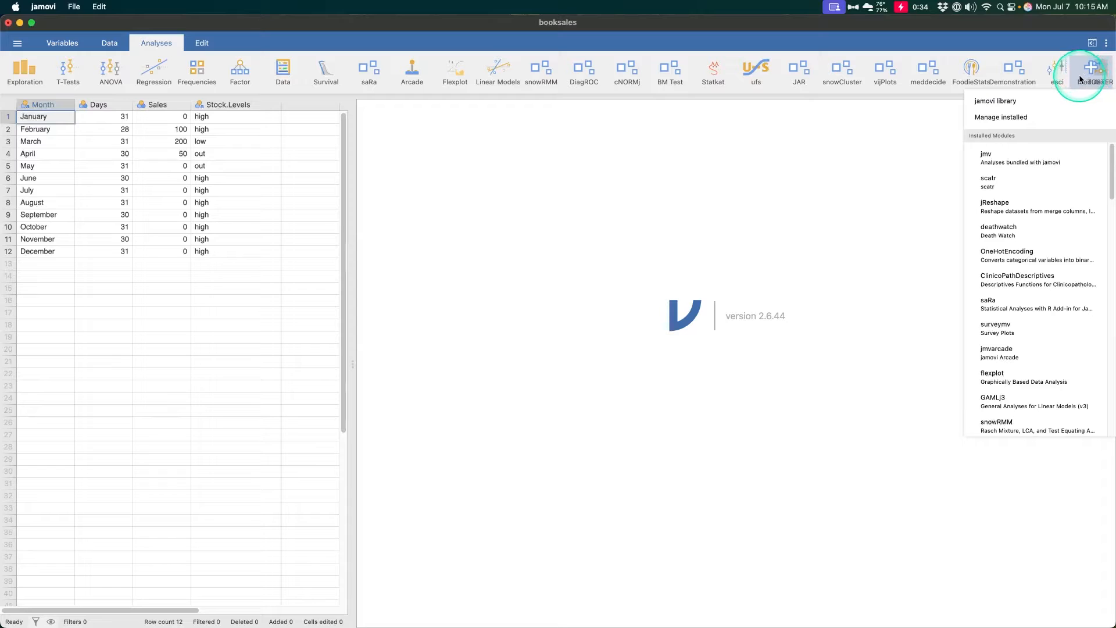
left_click(988, 304)
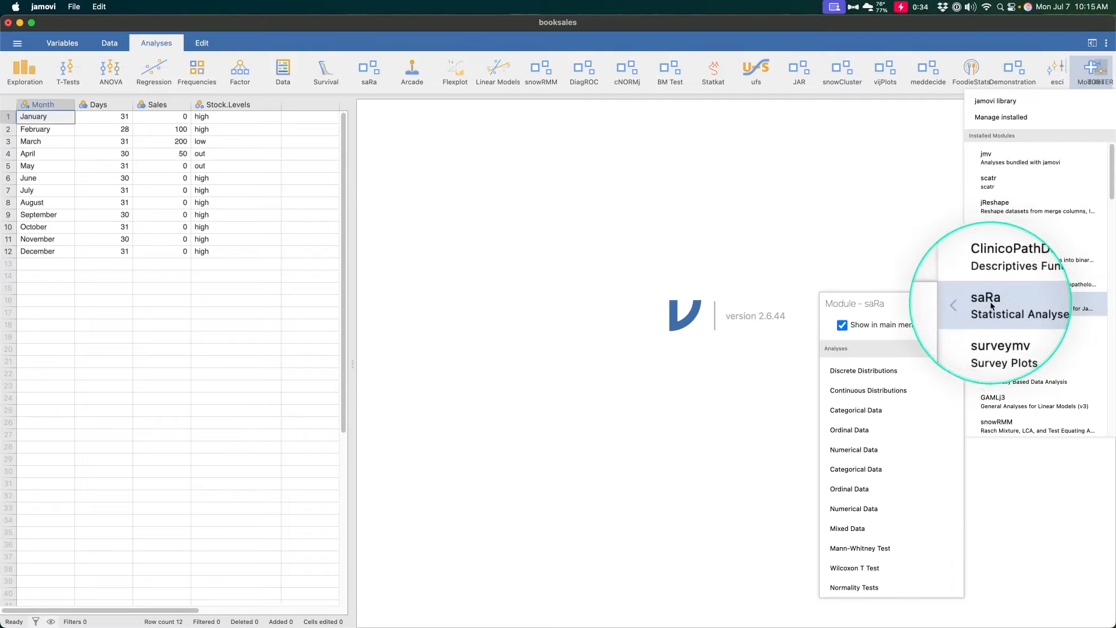
left_click(1009, 118)
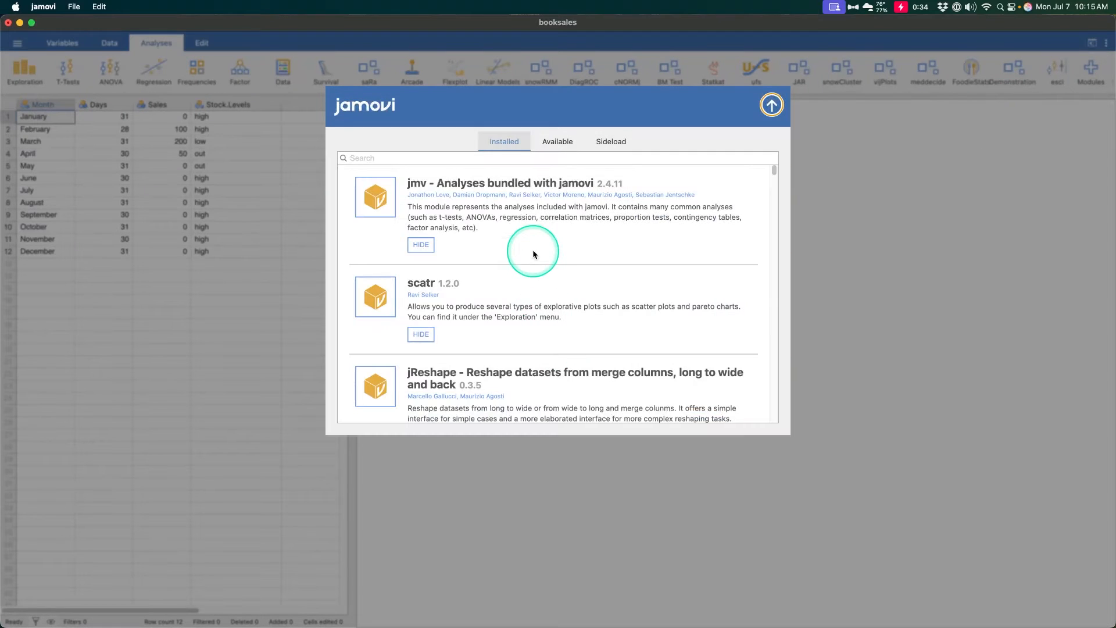
left_click(437, 158)
type("sara")
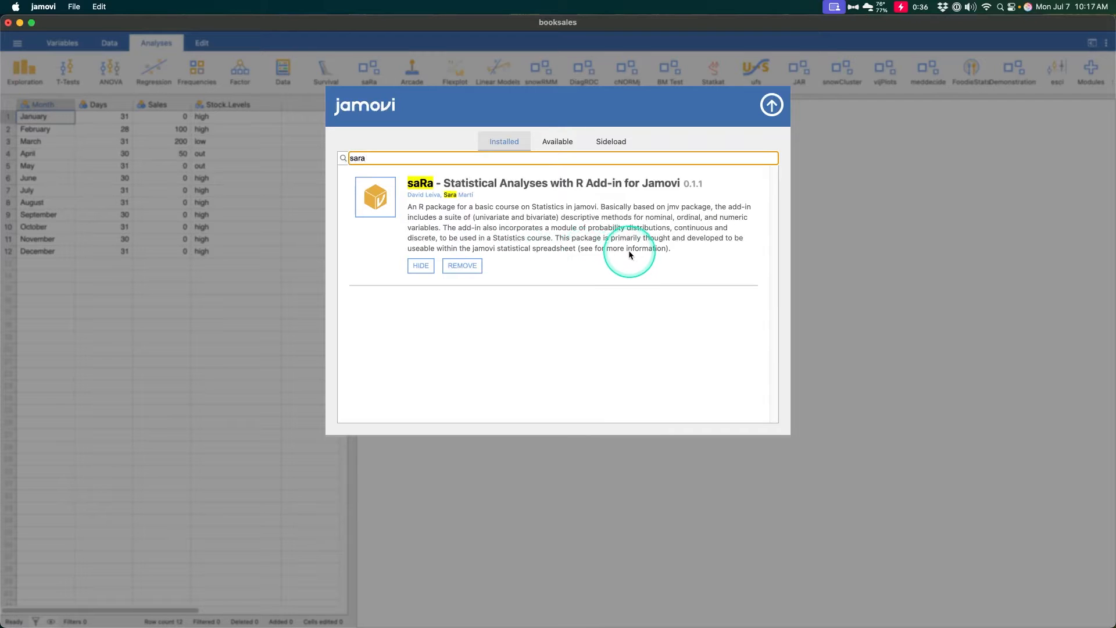
key("ctrl+alt+z")
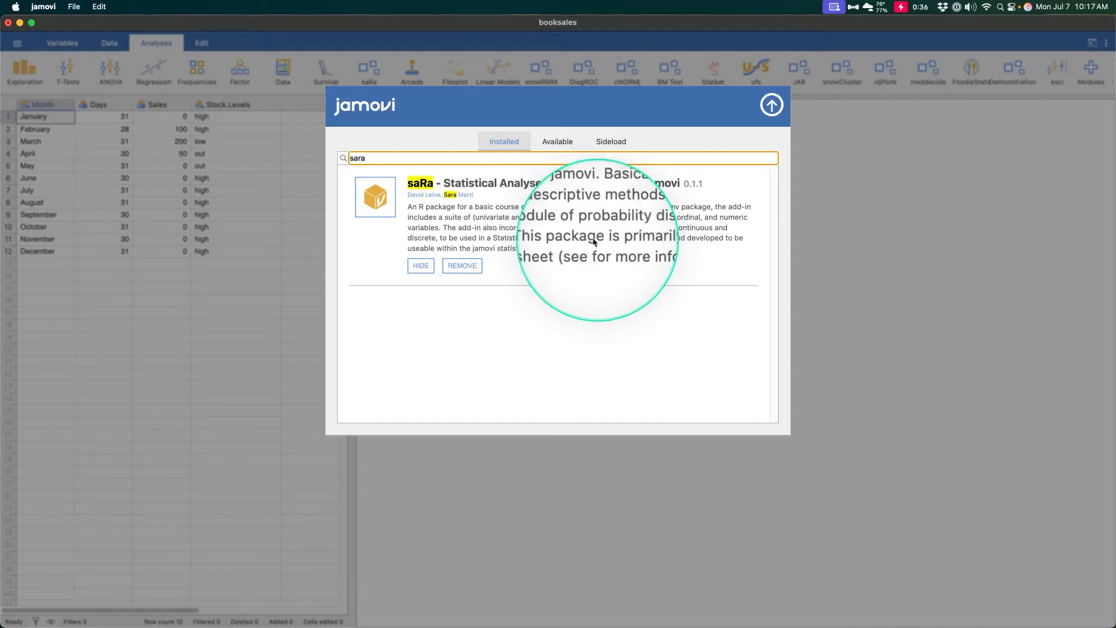
key("ctrl+alt+z")
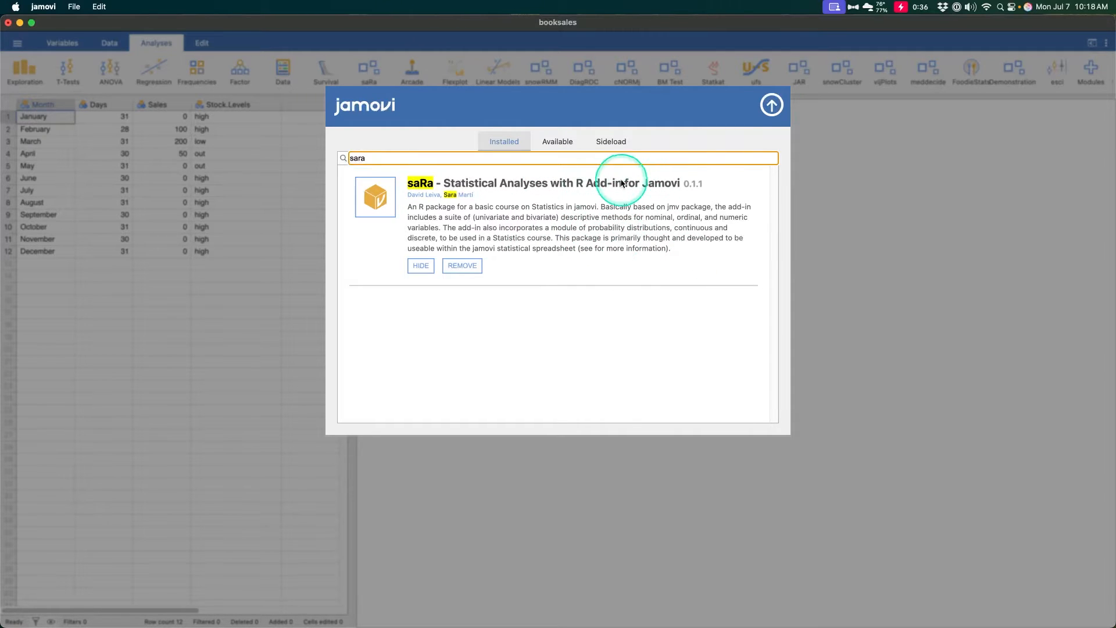
left_click(772, 105)
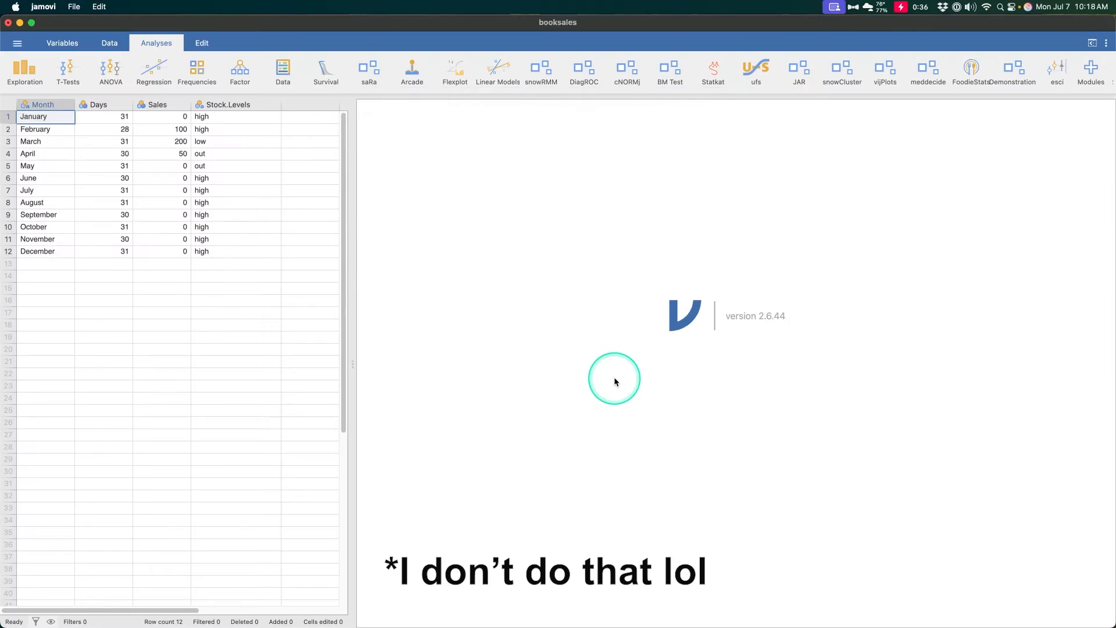
Step: Look through the sample datasets in the lsj-data folder of the Data Library without opening a different one
key("ctrl+alt+z")
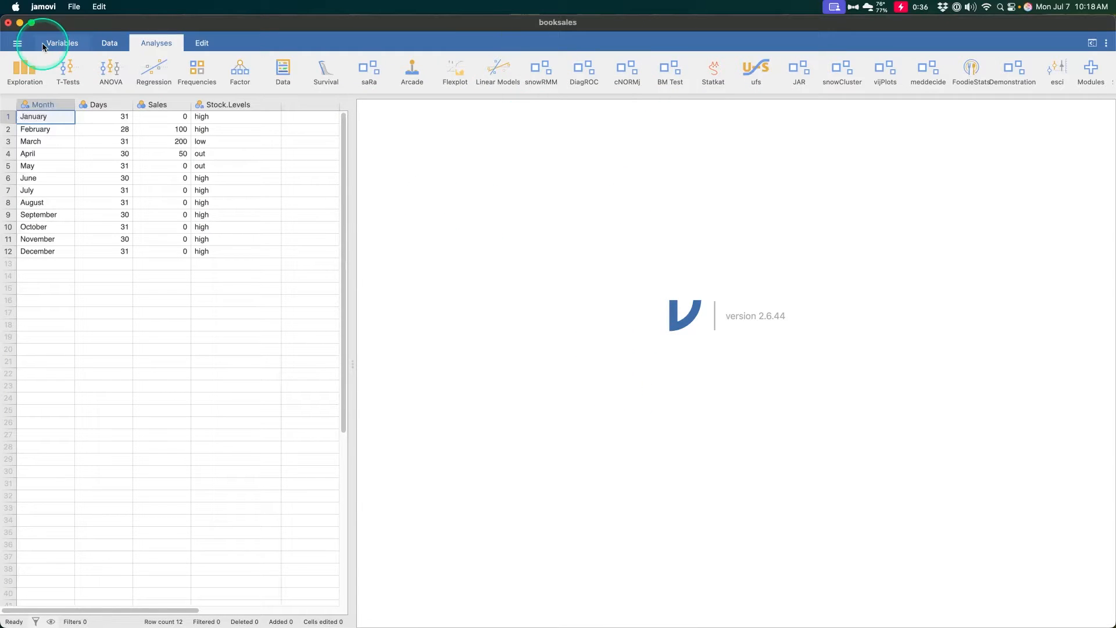
left_click(16, 43)
left_click(54, 142)
key("ctrl+alt+z")
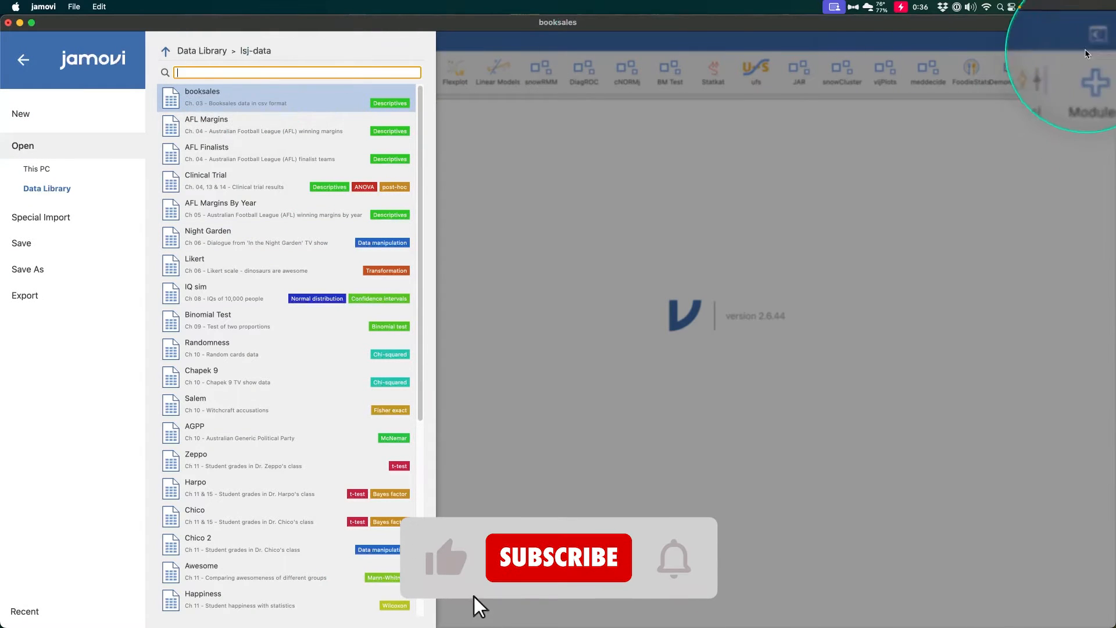
scroll(282, 461, "down", 5)
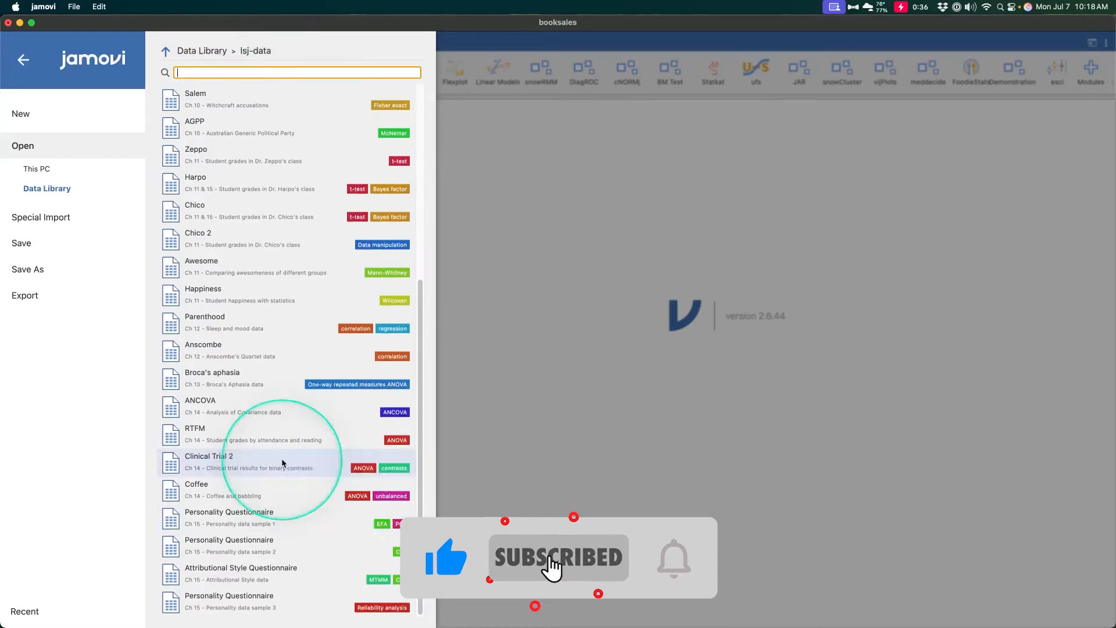
scroll(307, 505, "up", 5)
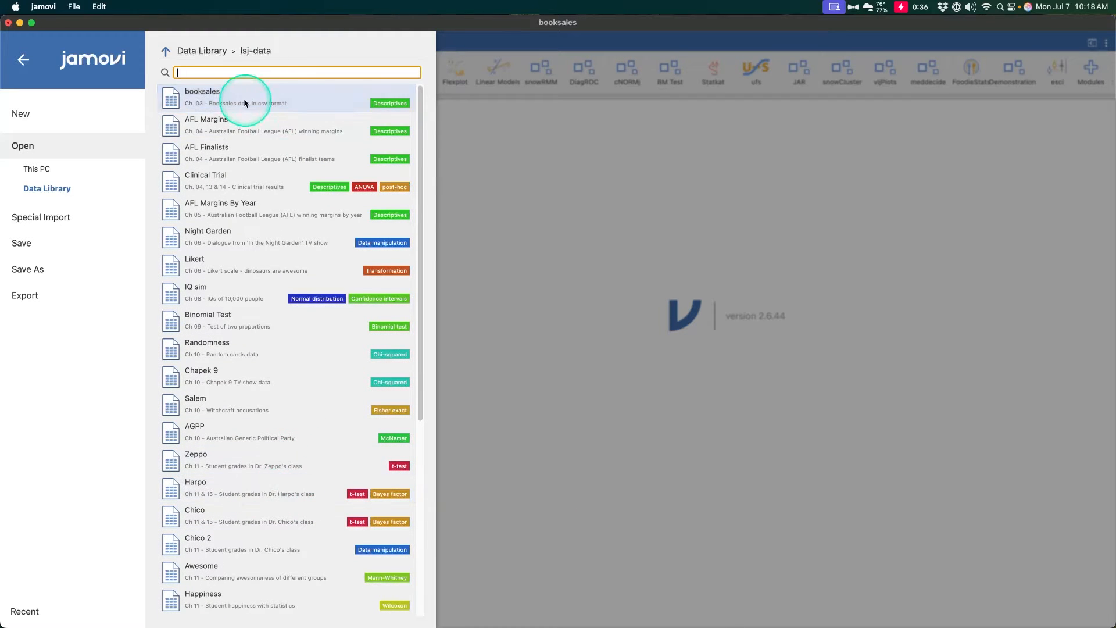
left_click(588, 347)
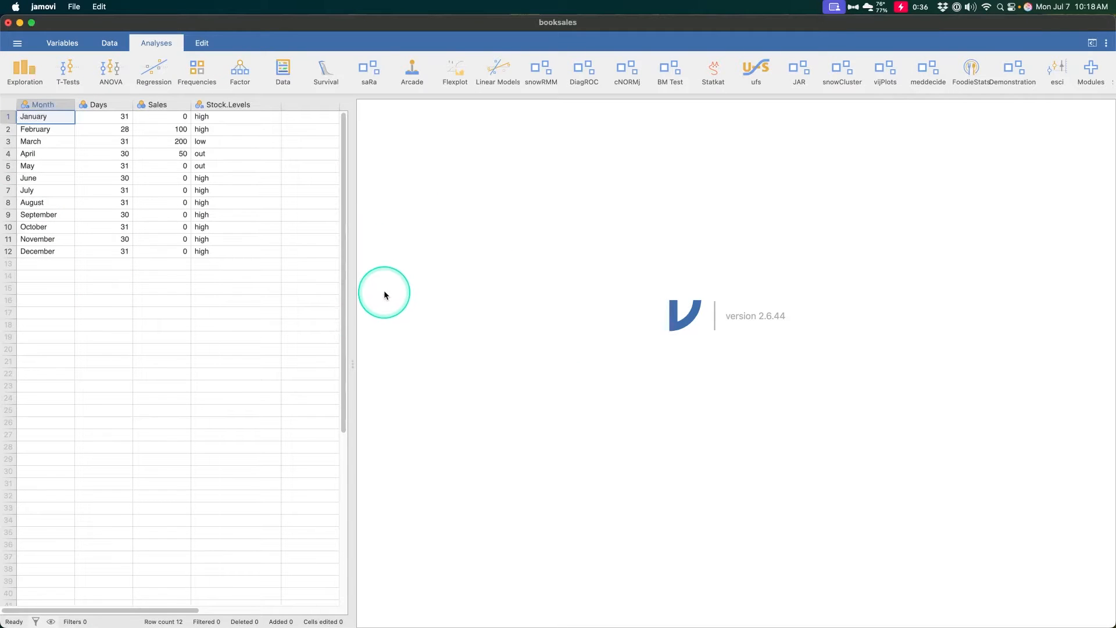
Step: Run the saRa module's Discrete Distributions analysis with the default binomial settings and look over its result tables
scroll(491, 72, "right", 10)
scroll(497, 72, "left", 6)
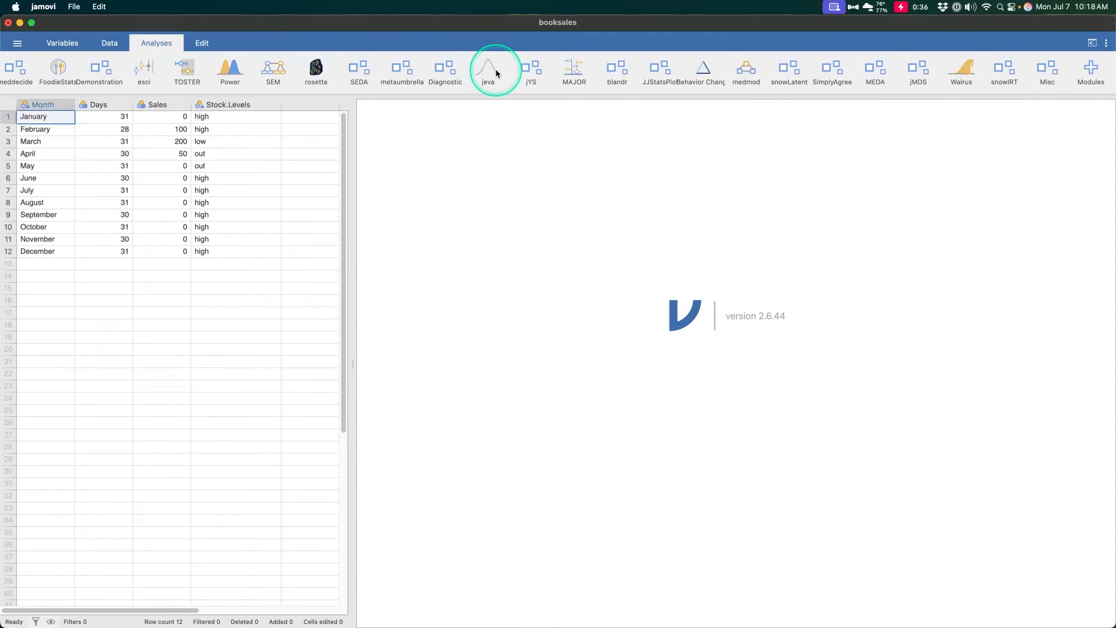
scroll(496, 71, "left", 9)
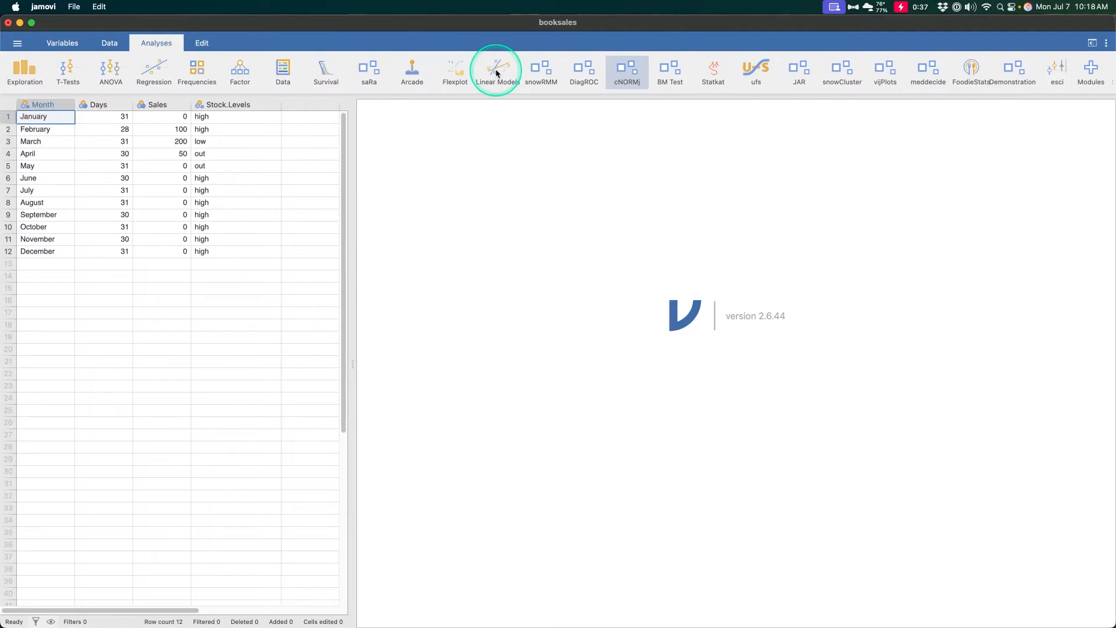
left_click(370, 76)
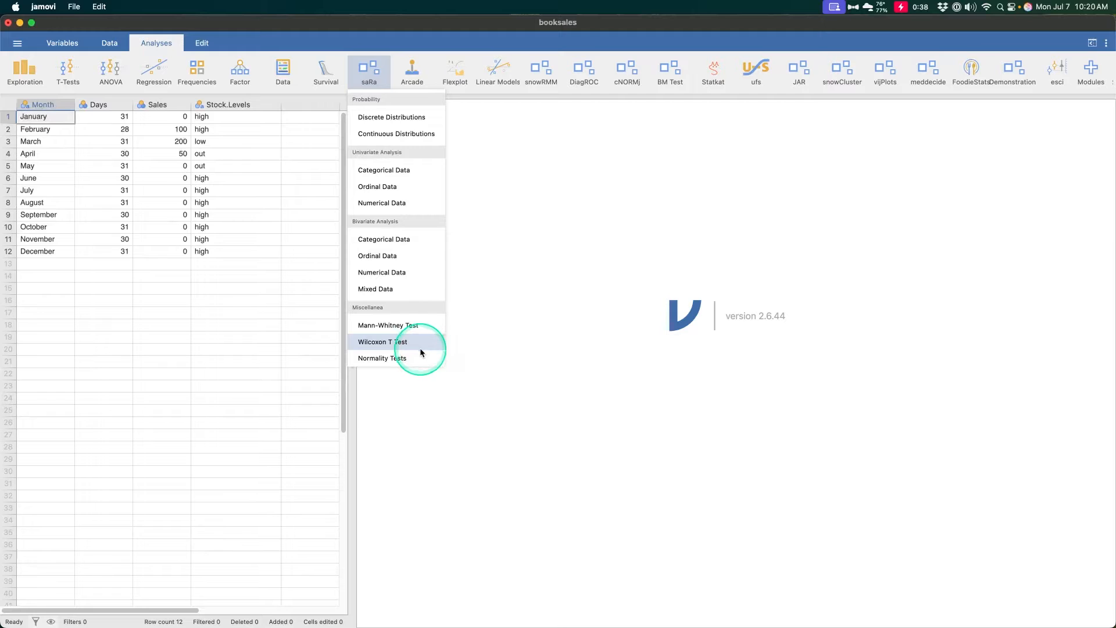
left_click(386, 117)
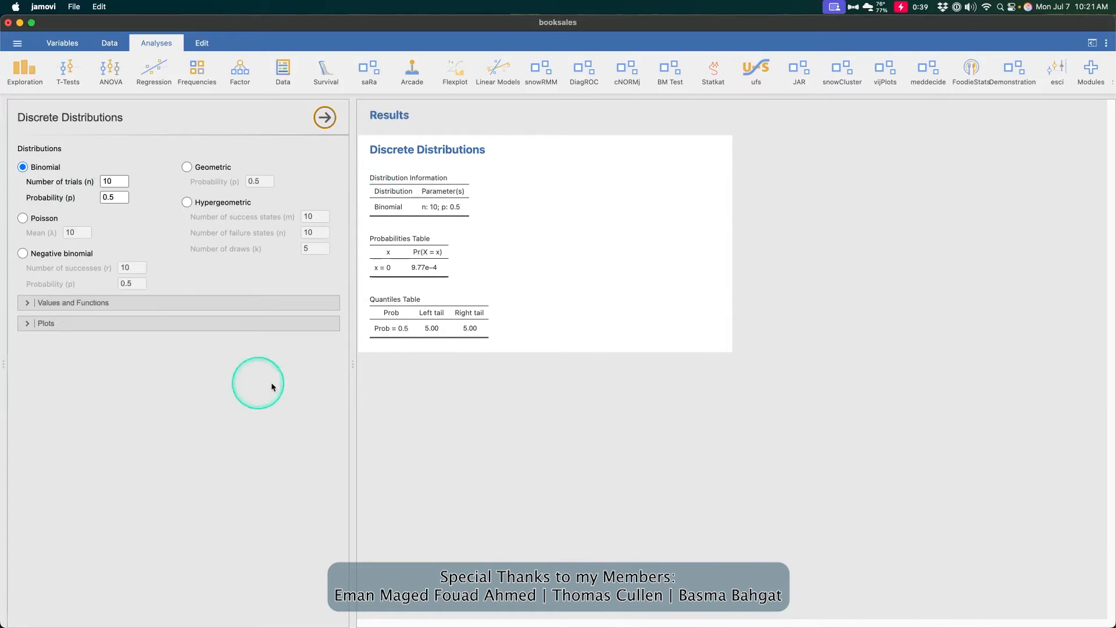
key("ctrl+alt+m")
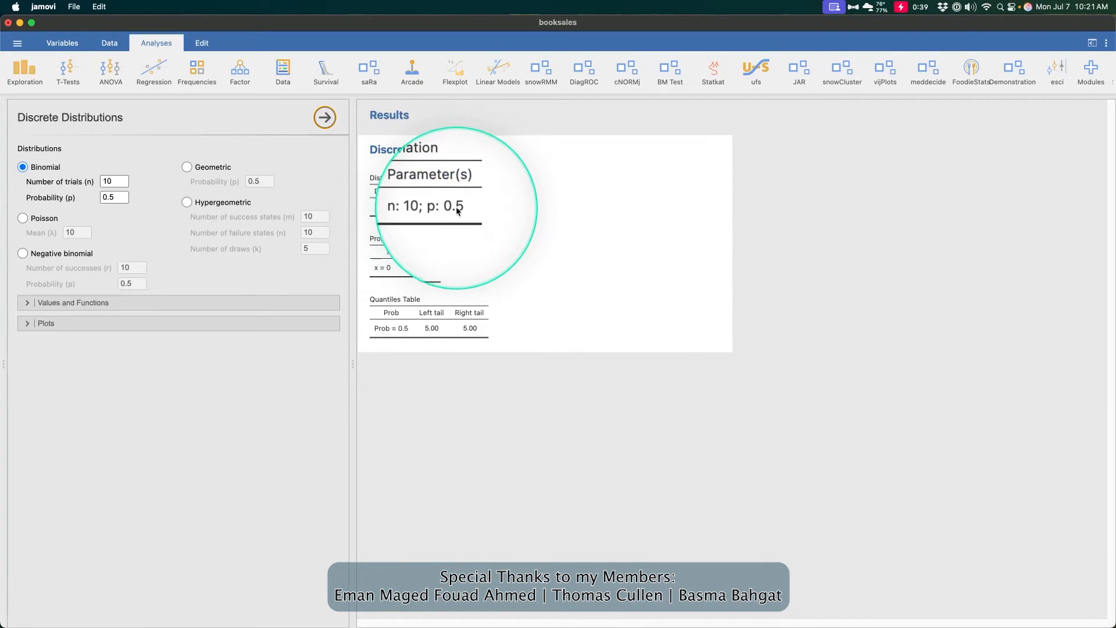
key("ctrl+alt+m")
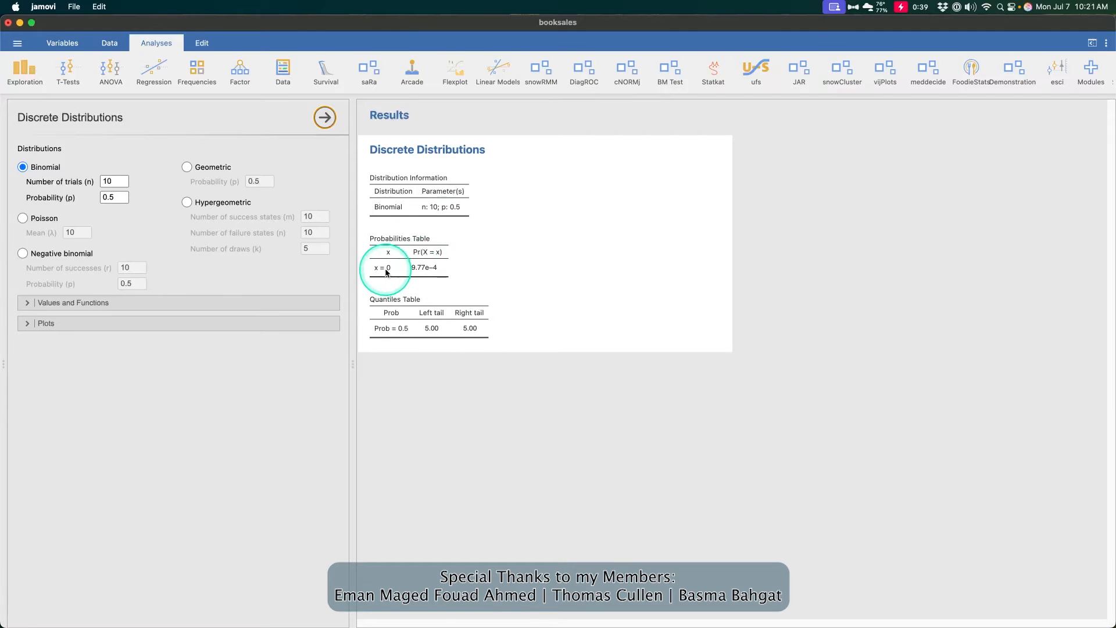
key("ctrl+alt+m")
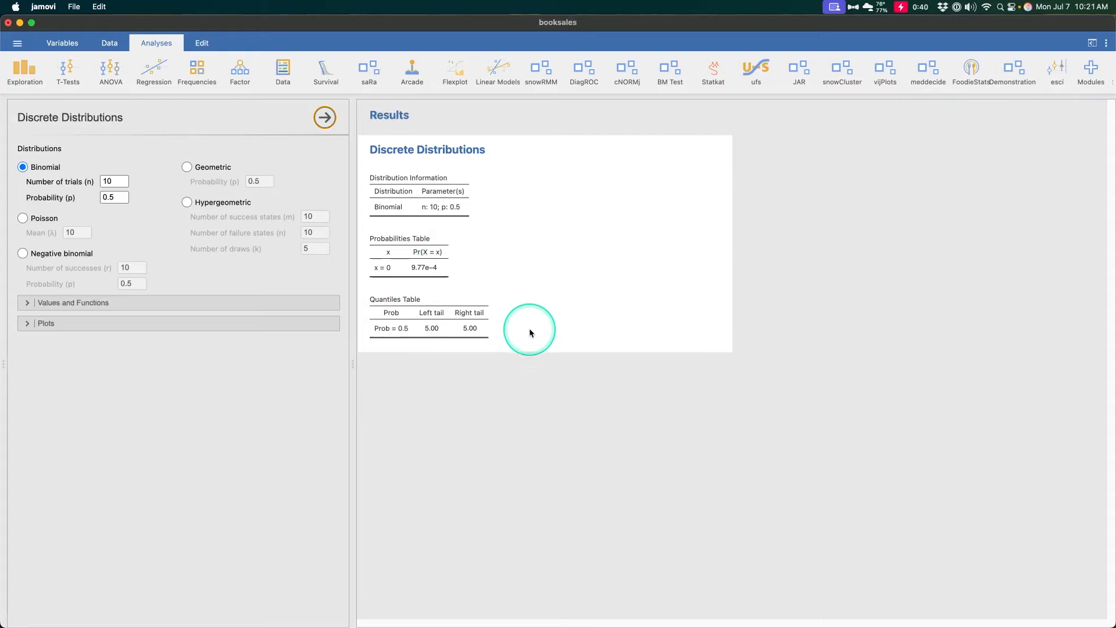
Step: Set the binomial distribution's probability (p) to 0.33
left_click(114, 197)
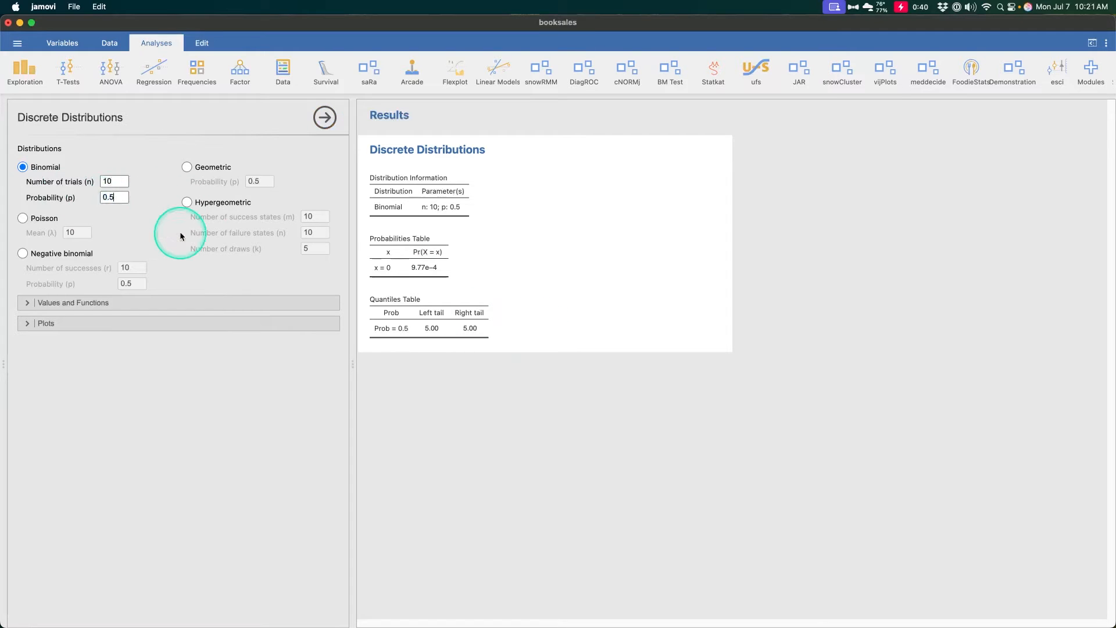
key("BackSpace")
type(".33")
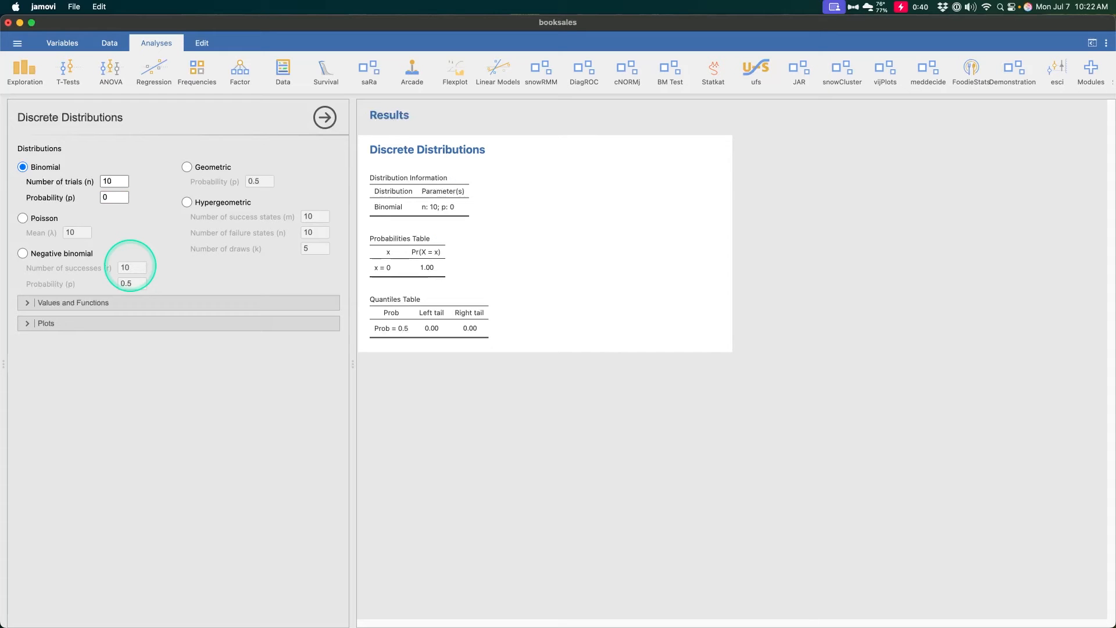
left_click(108, 199)
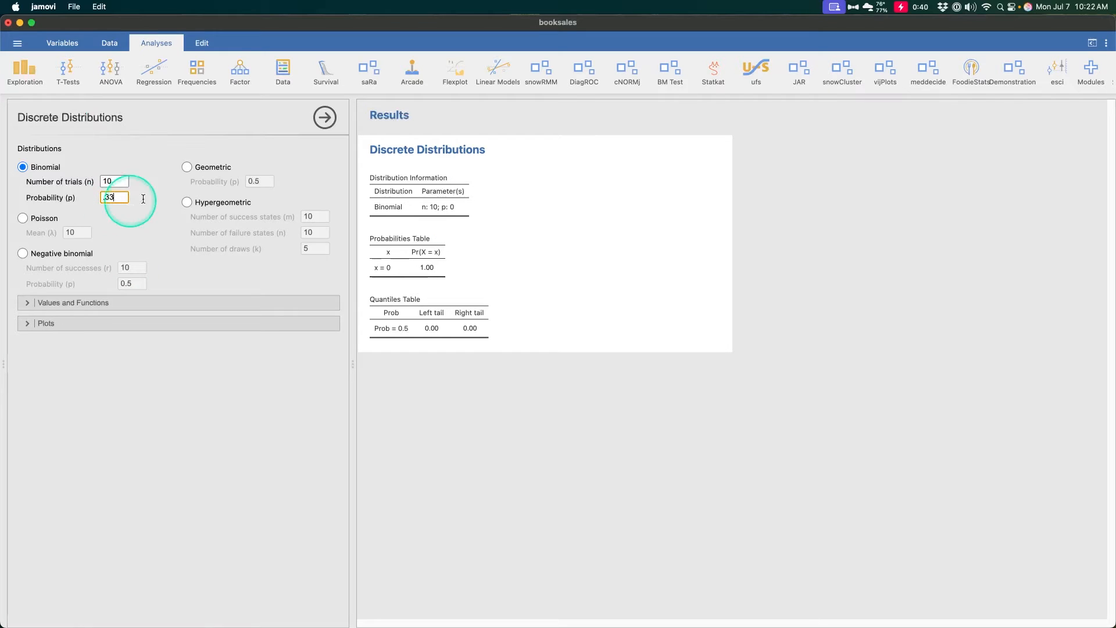
left_click(165, 234)
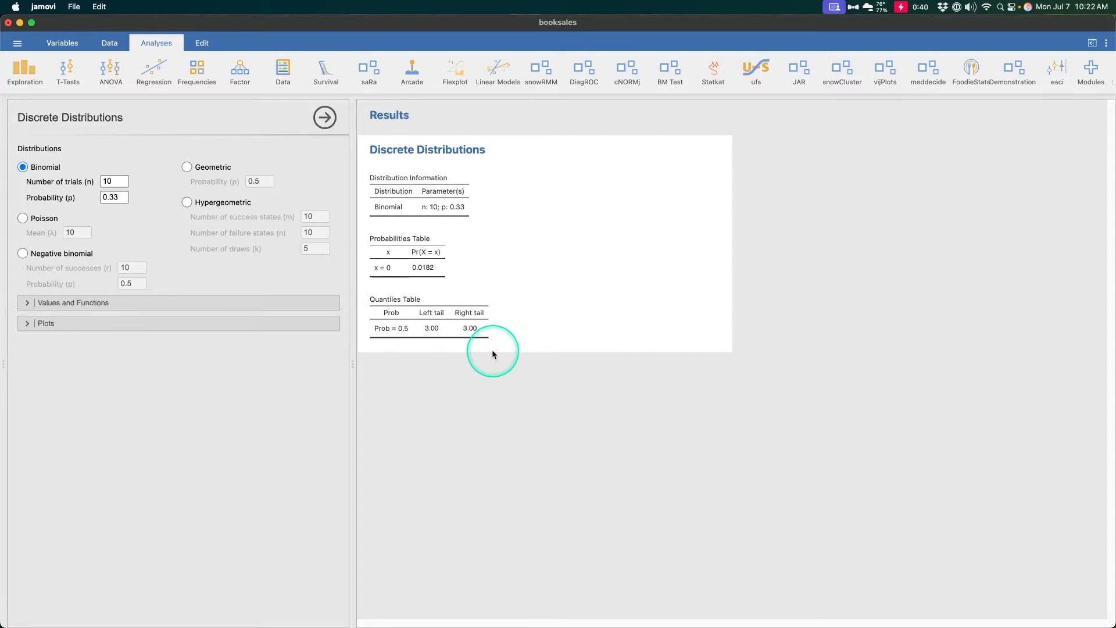
Step: Add the cumulative distribution and survival functions to the probabilities table, and plot the probability mass function
left_click(302, 303)
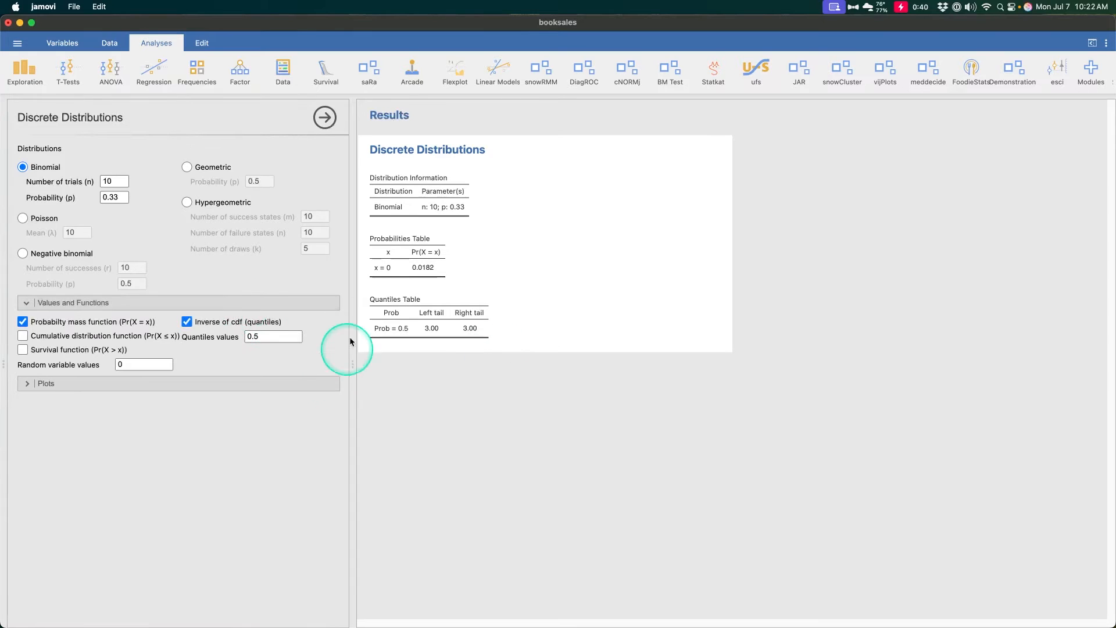
left_click(58, 350)
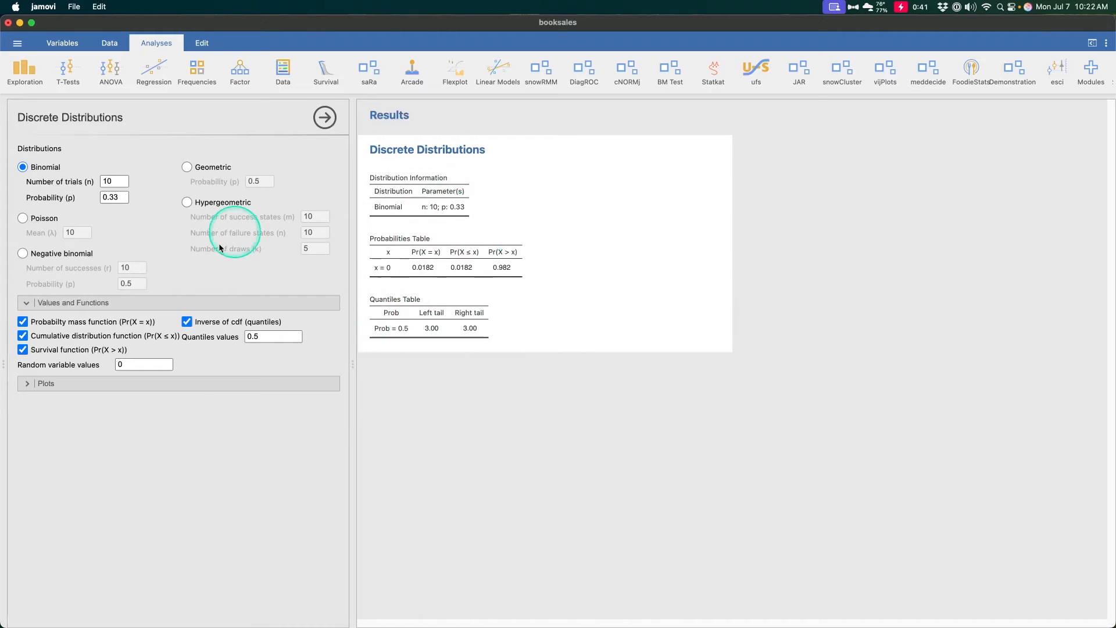
left_click(180, 383)
left_click(50, 401)
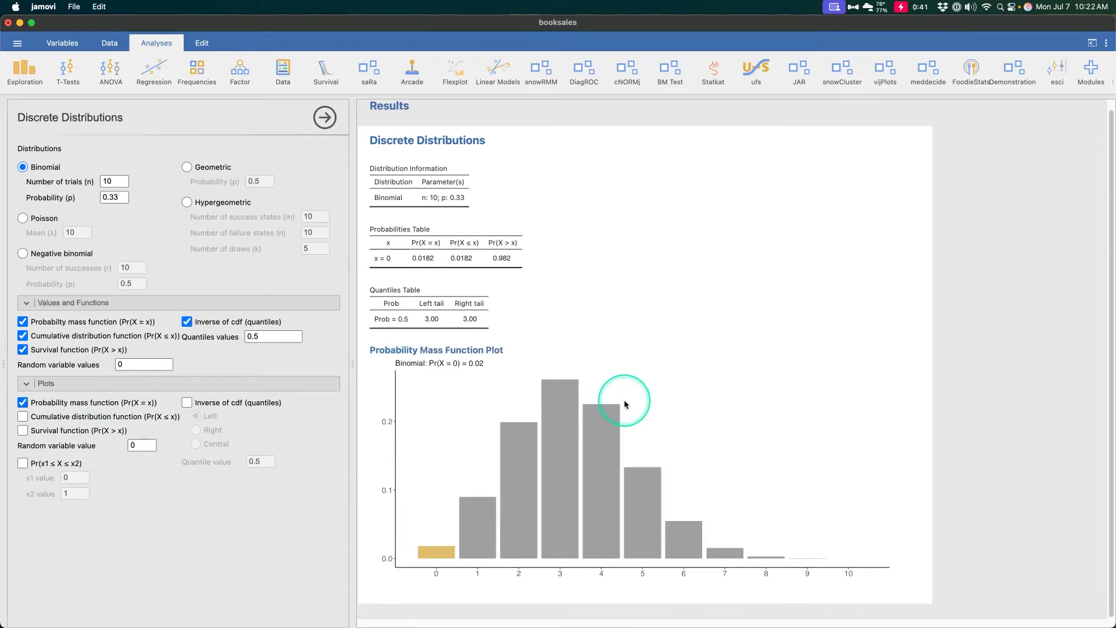
Step: Set the binomial distribution's probability (p) to 0.5
double_click(118, 197)
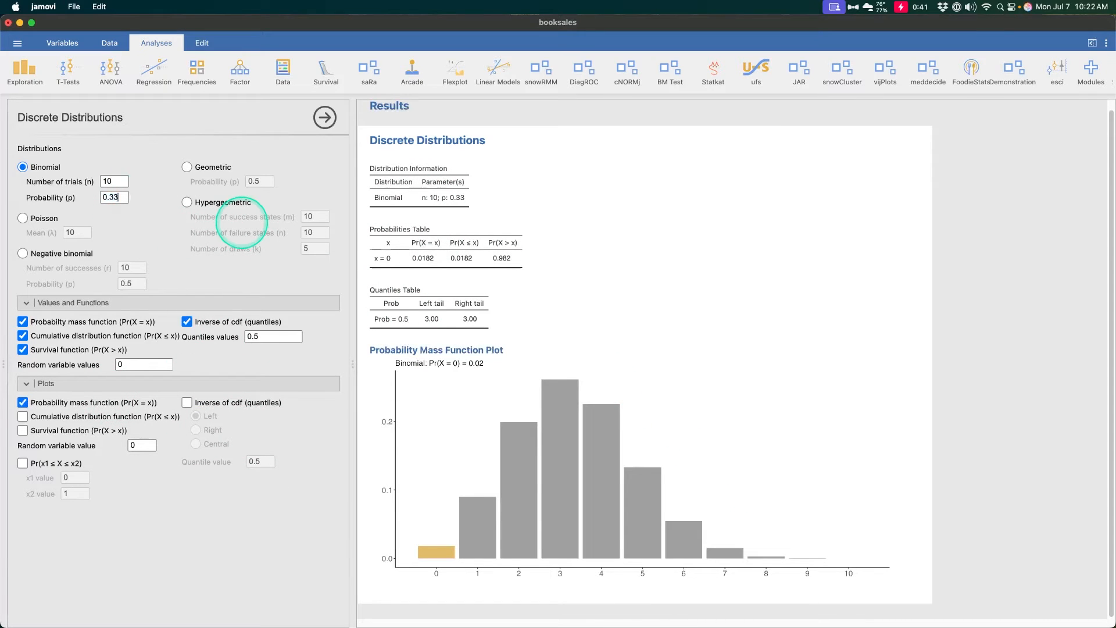
type("0.5")
key("Return")
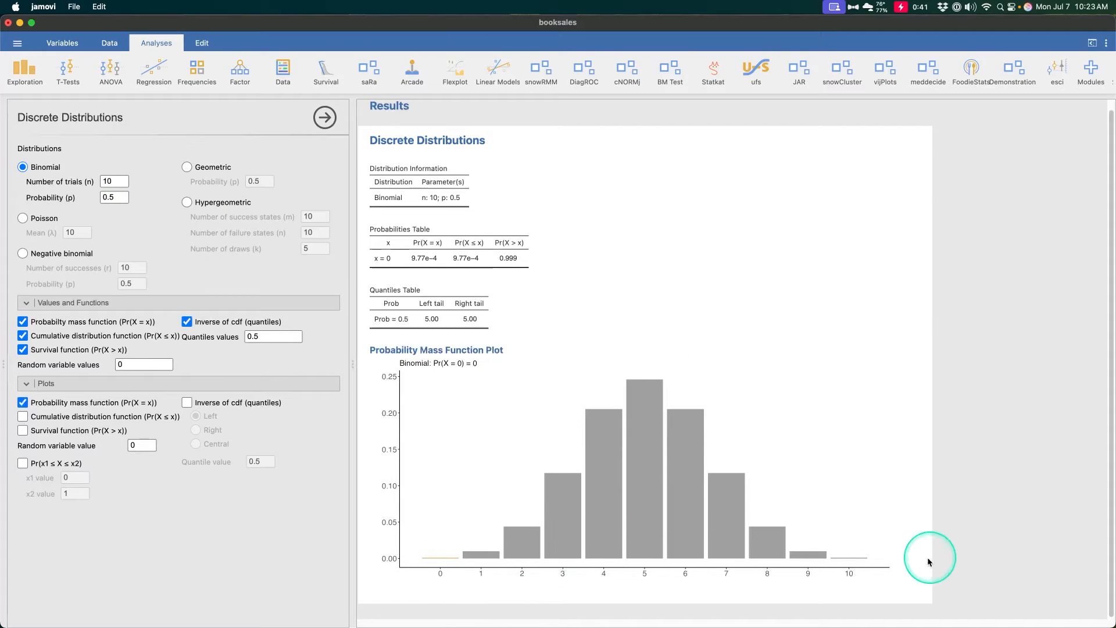
Step: Add the cumulative distribution function and survival function plots to the binomial results
left_click(88, 418)
scroll(456, 399, "down", 5)
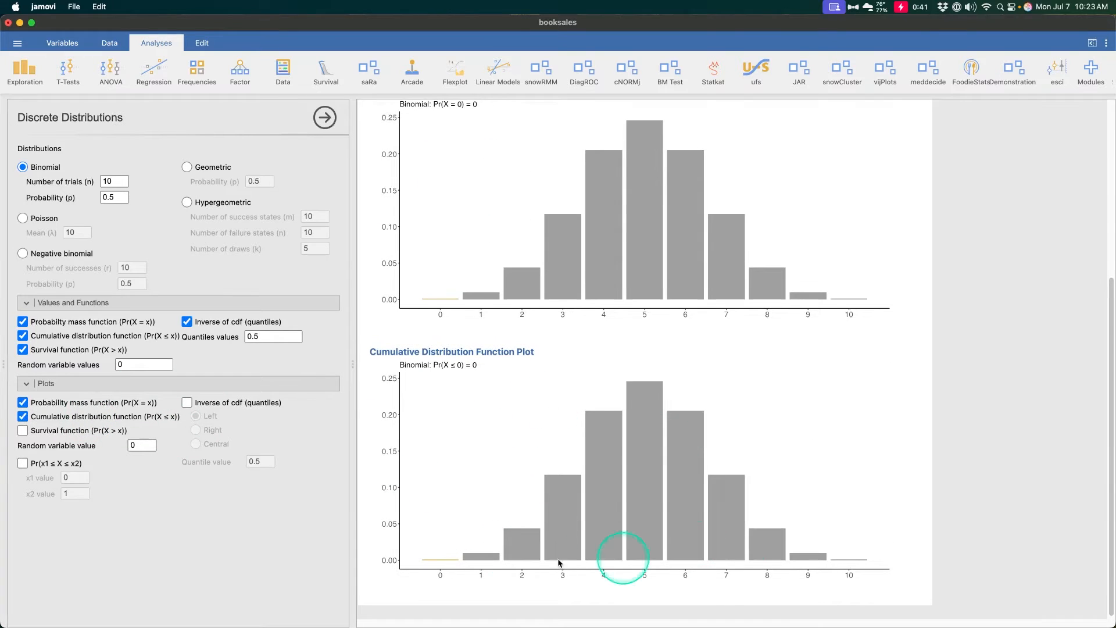
left_click(65, 430)
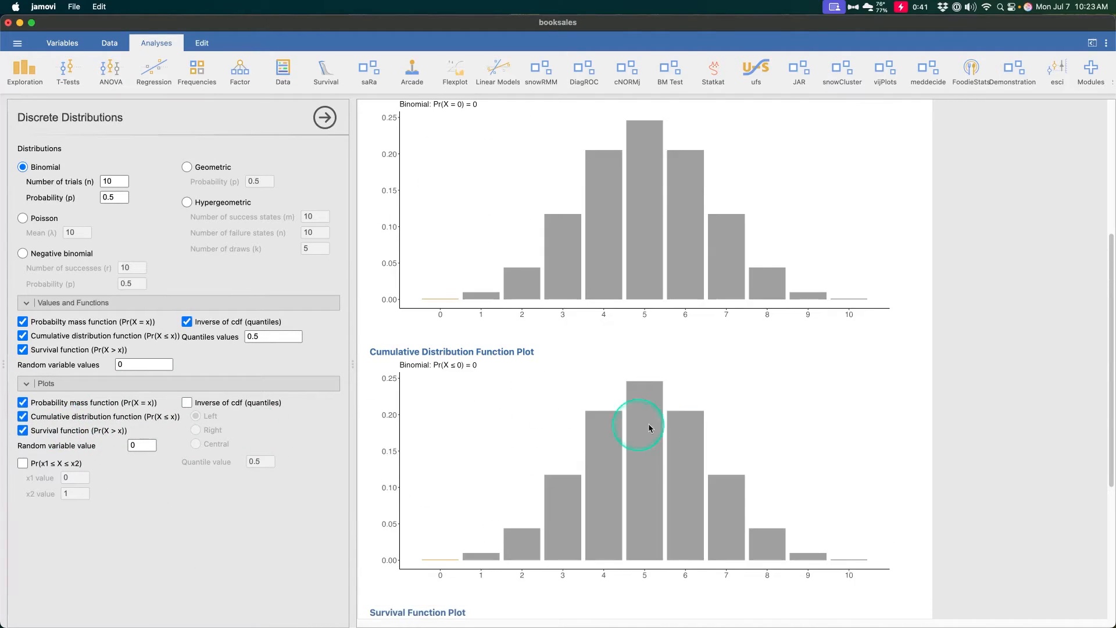
scroll(649, 428, "down", 5)
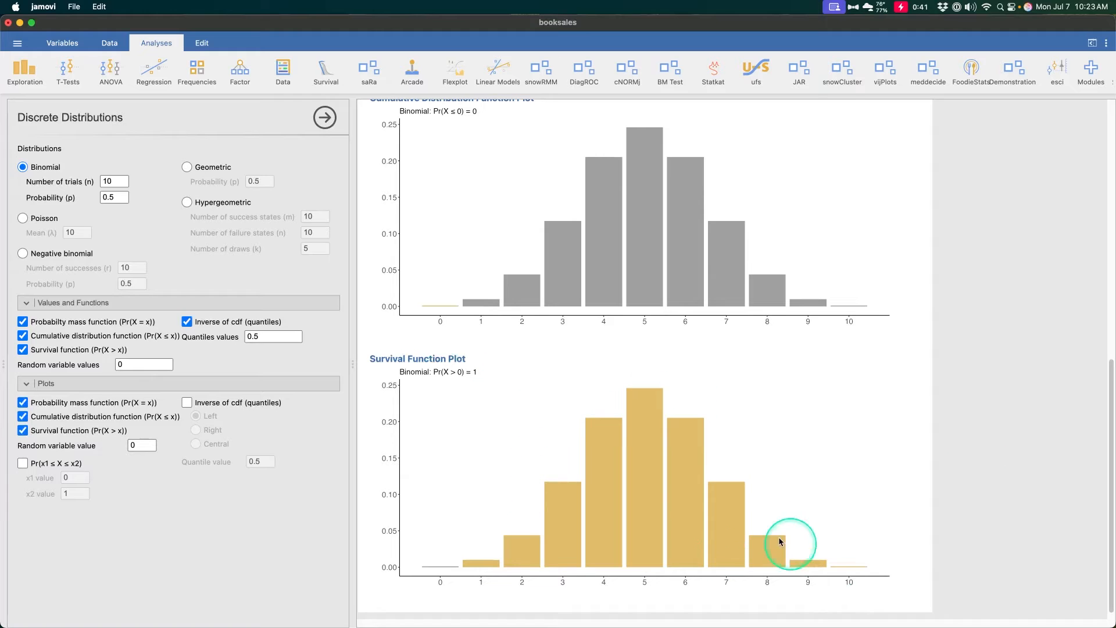
Step: Add the Pr(x1 ≤ X ≤ x2) probability interval plot and the inverse of cdf quantile plot to the binomial results
left_click(23, 463)
scroll(722, 399, "down", 5)
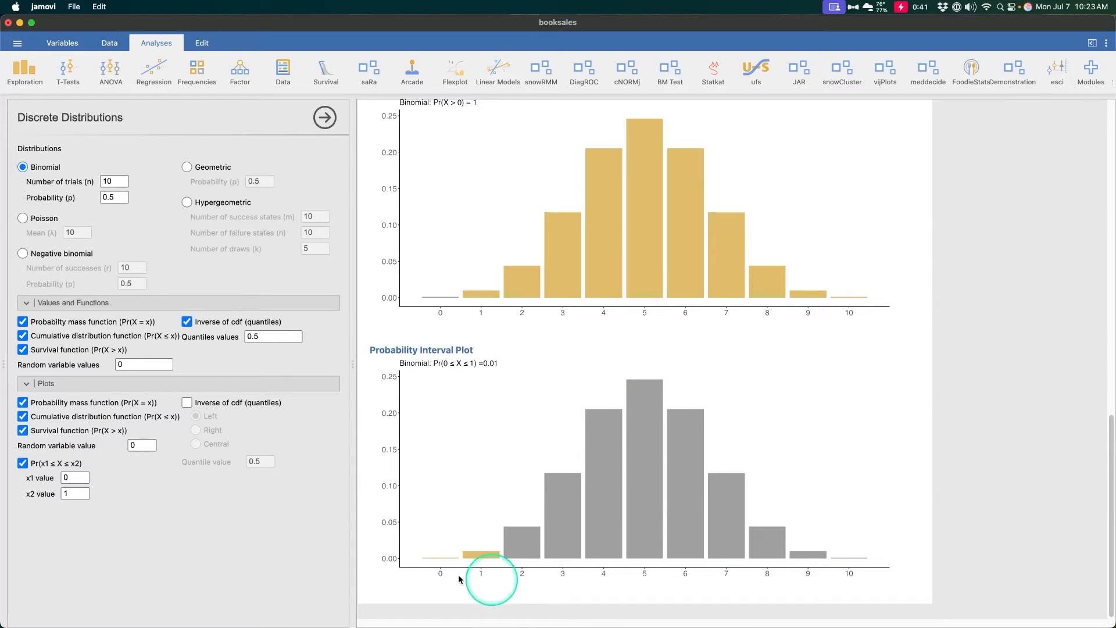
left_click(198, 401)
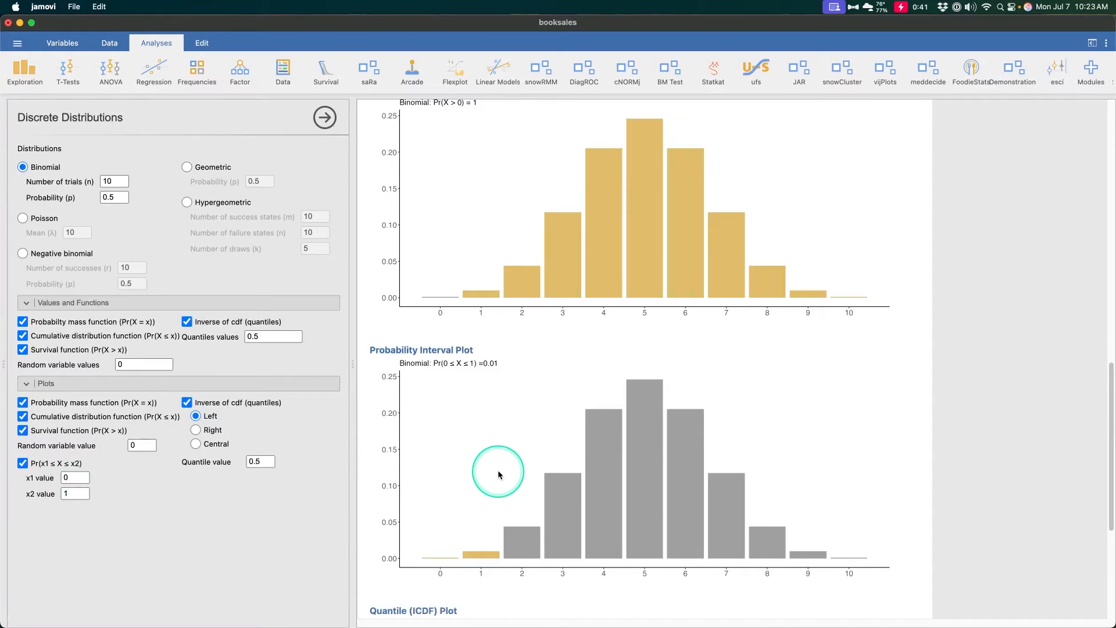
scroll(639, 424, "down", 5)
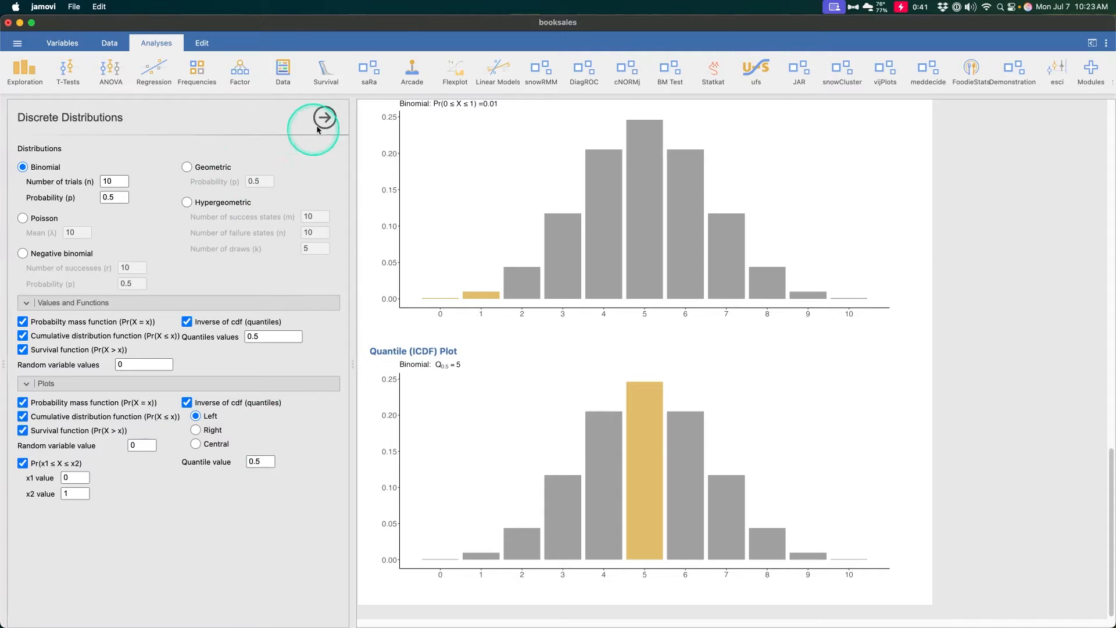
Step: Run the saRa module's Continuous Distributions analysis with the default normal distribution settings
left_click(369, 69)
left_click(377, 133)
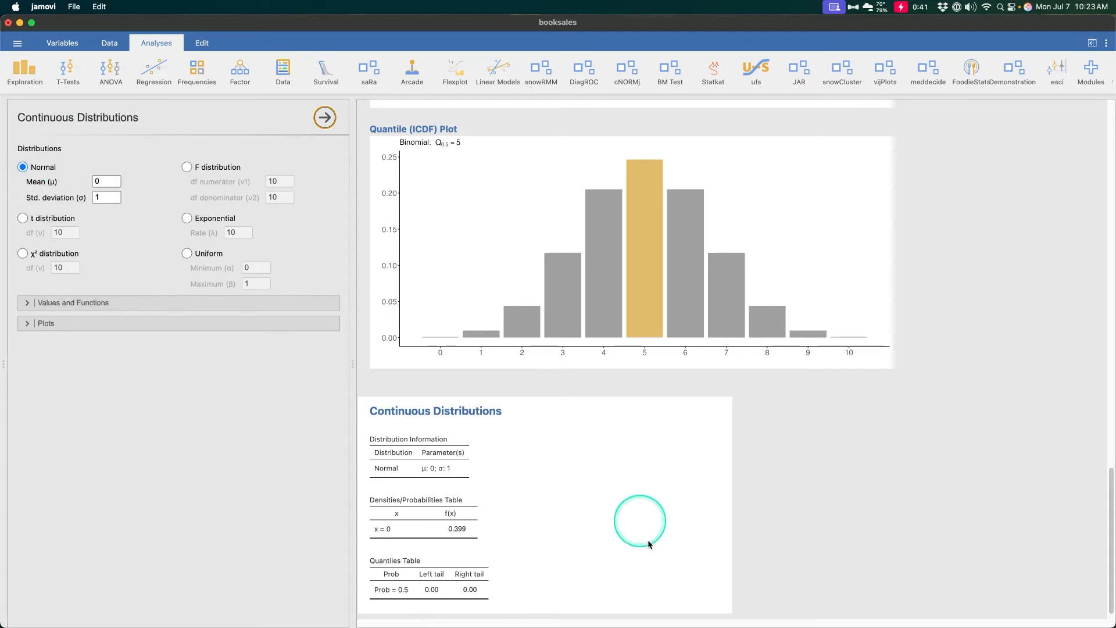
Step: Add the probability density function plot to the normal distribution results of the Continuous Distributions analysis
scroll(644, 518, "down", 1)
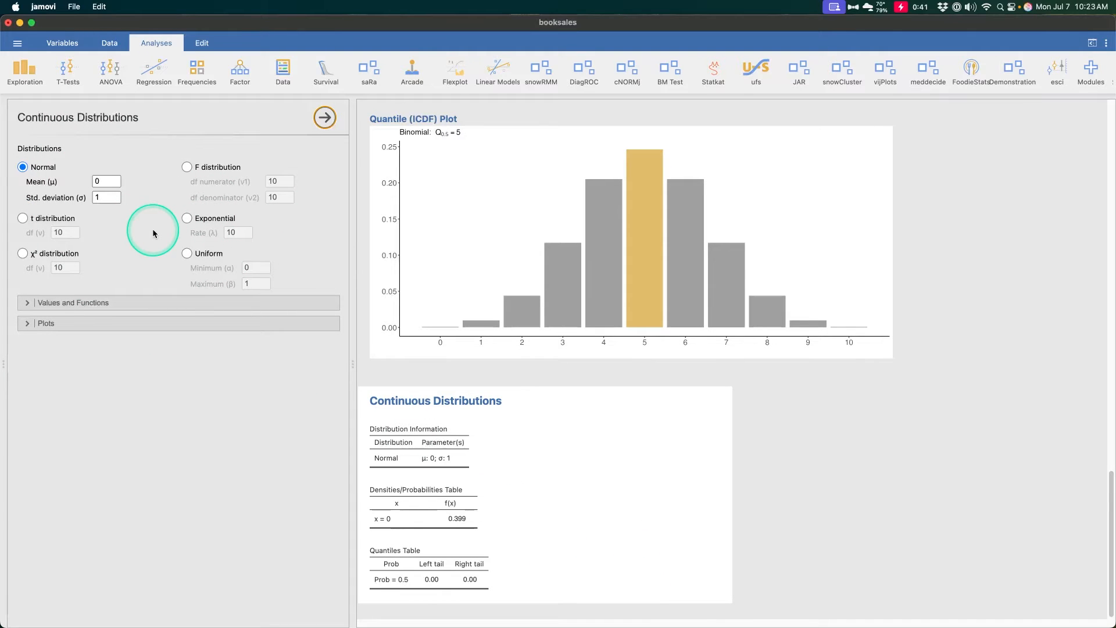
scroll(785, 271, "up", 20)
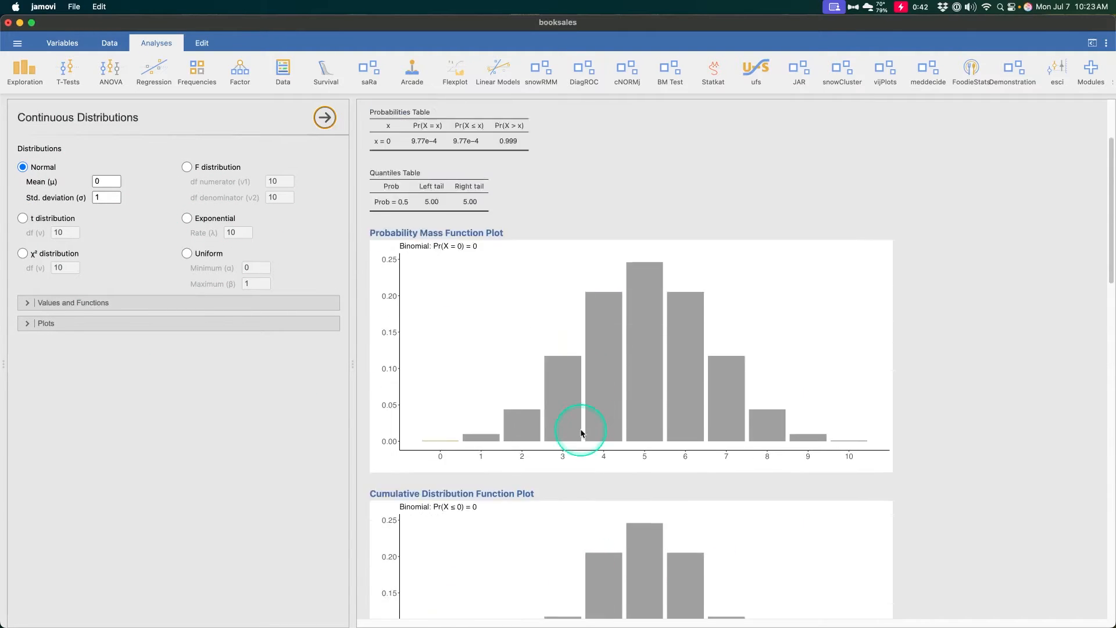
scroll(836, 495, "down", 12)
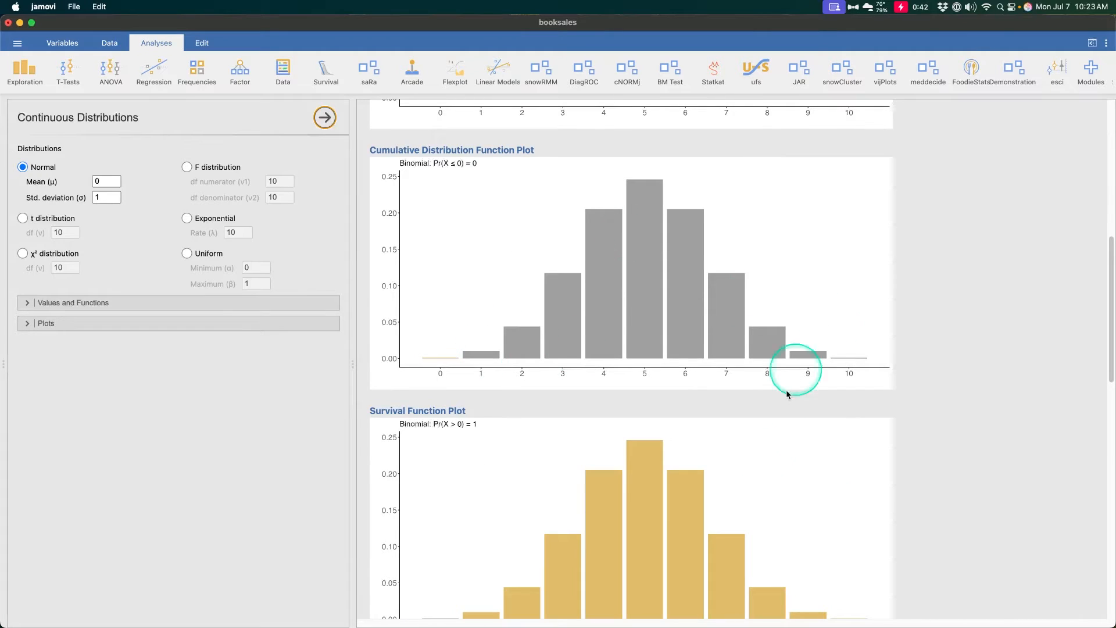
scroll(667, 203, "down", 10)
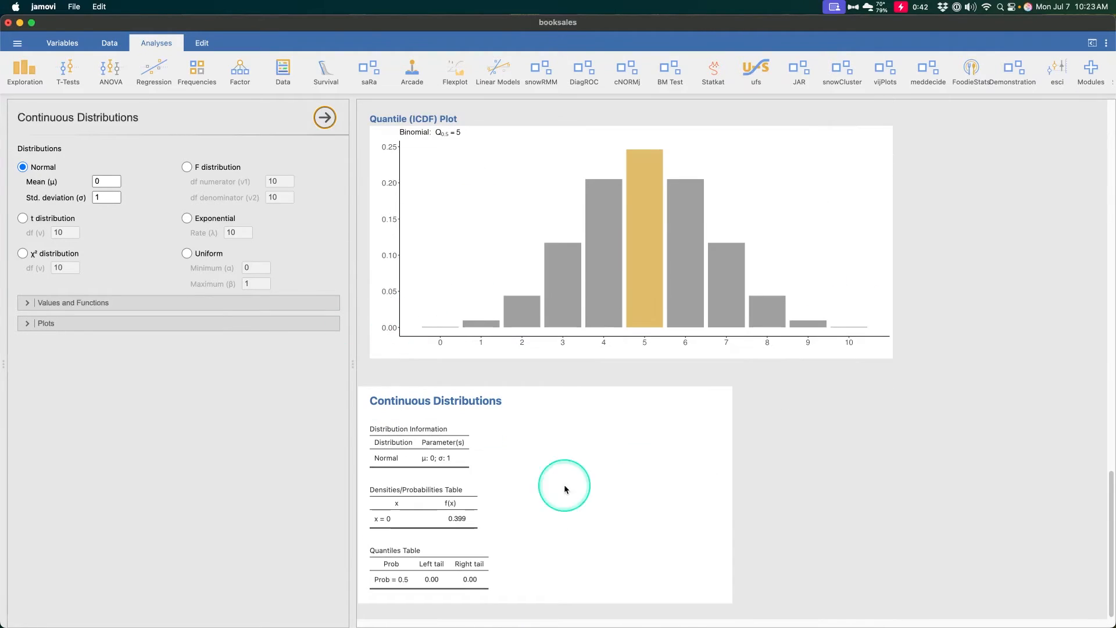
left_click(70, 324)
left_click(22, 343)
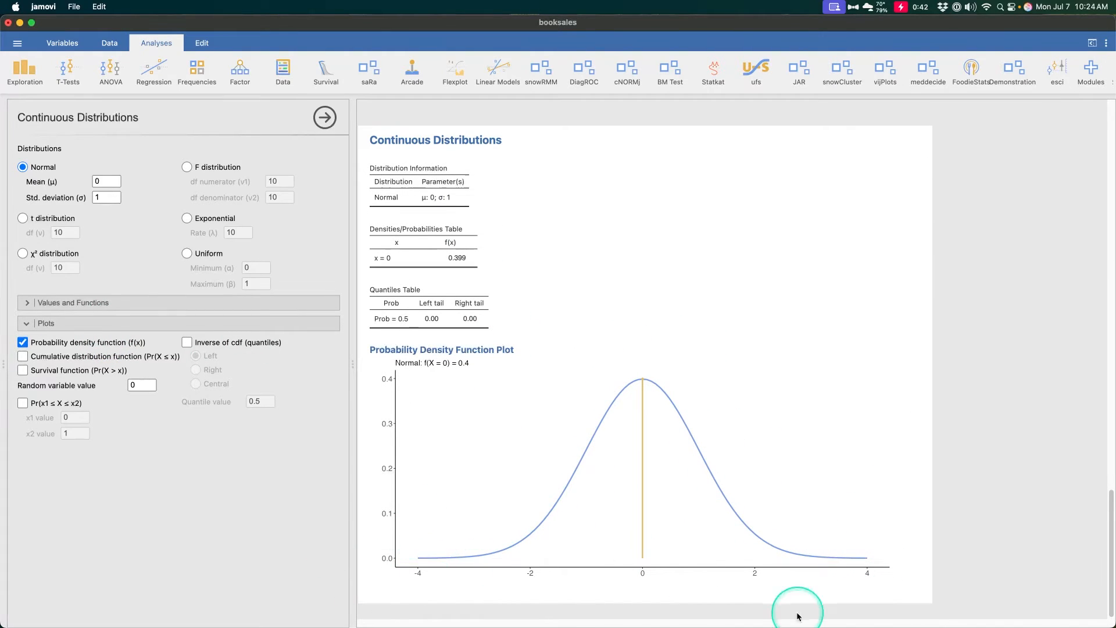
Step: Switch the continuous distribution to t and after that to χ², keeping the default degrees of freedom
left_click(47, 219)
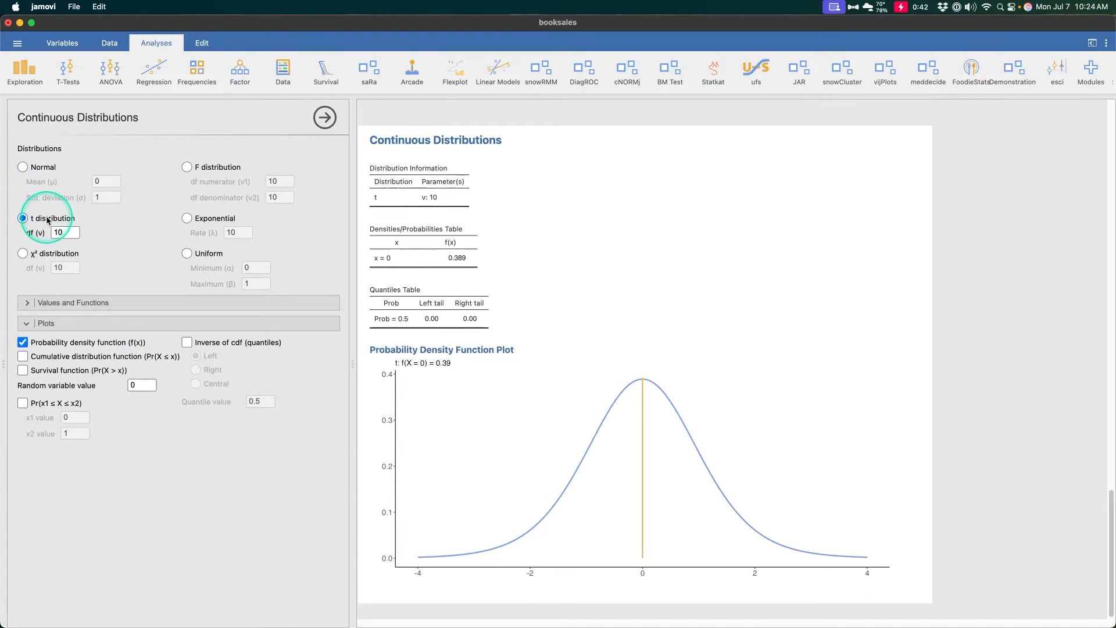
left_click(58, 253)
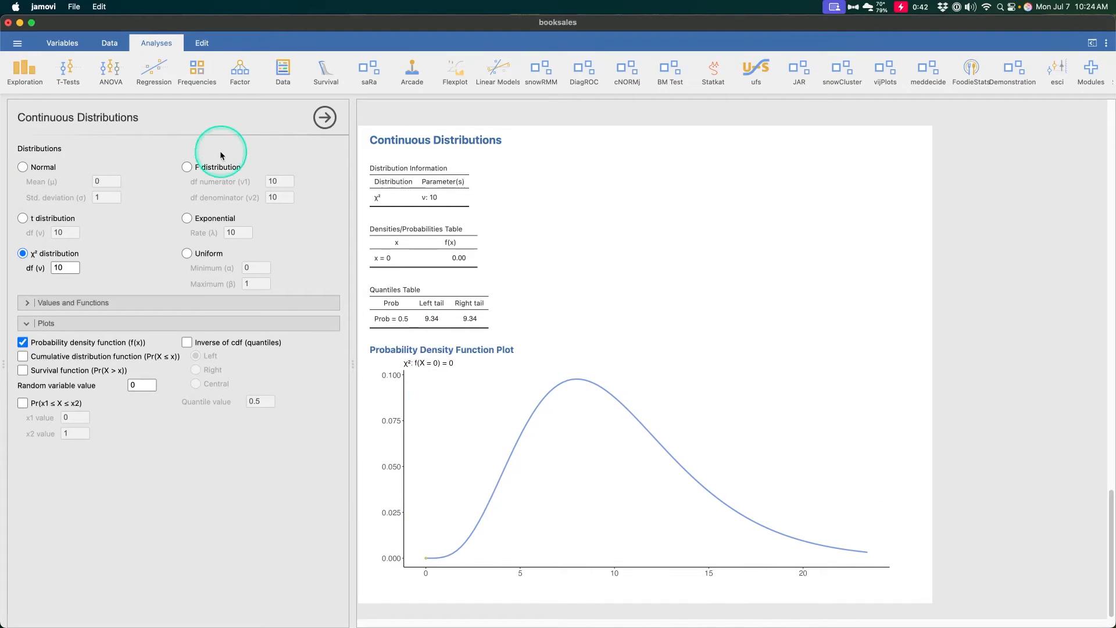
Step: Switch to the F distribution with 1 numerator and 25 denominator degrees of freedom
left_click(196, 167)
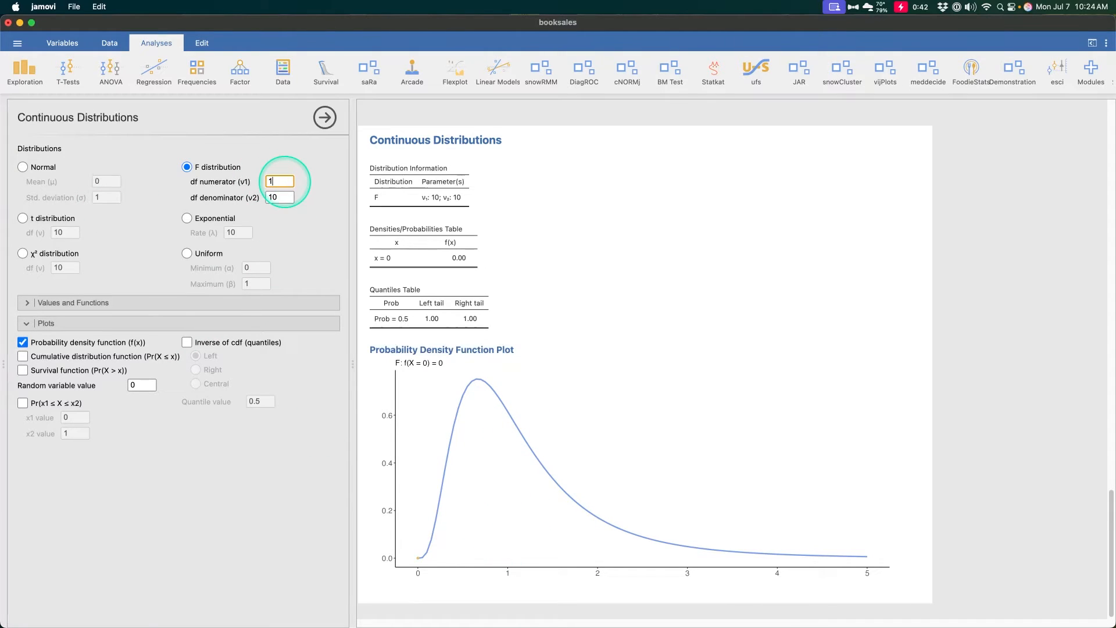
left_click(280, 201)
type("25")
left_click(569, 440)
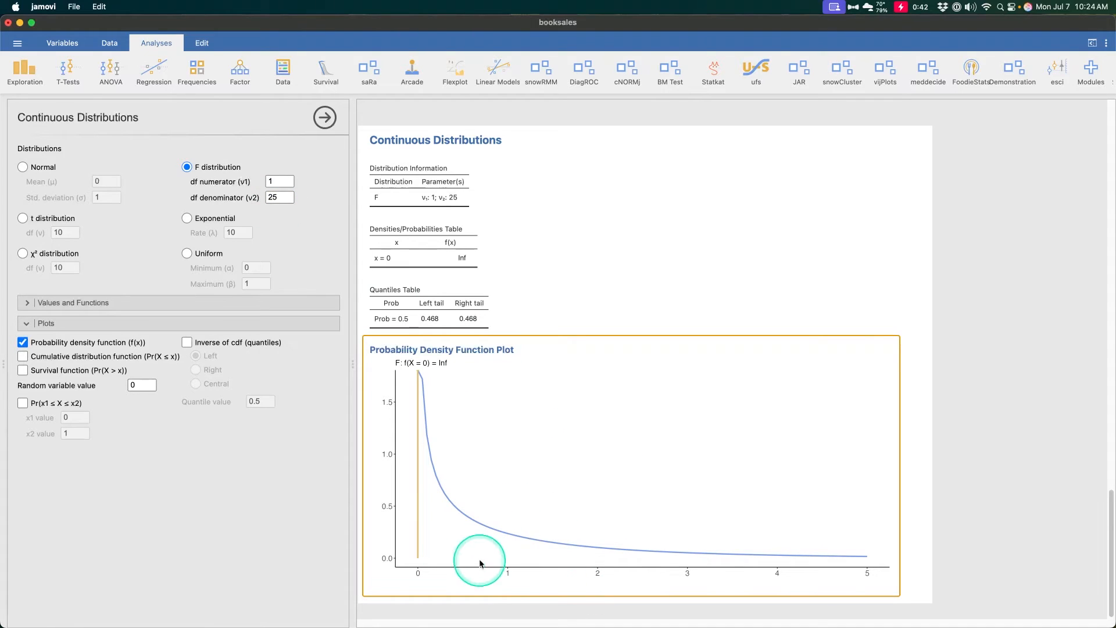
Step: Try the exponential and uniform distributions with their default parameters, and show the values and functions options
left_click(216, 220)
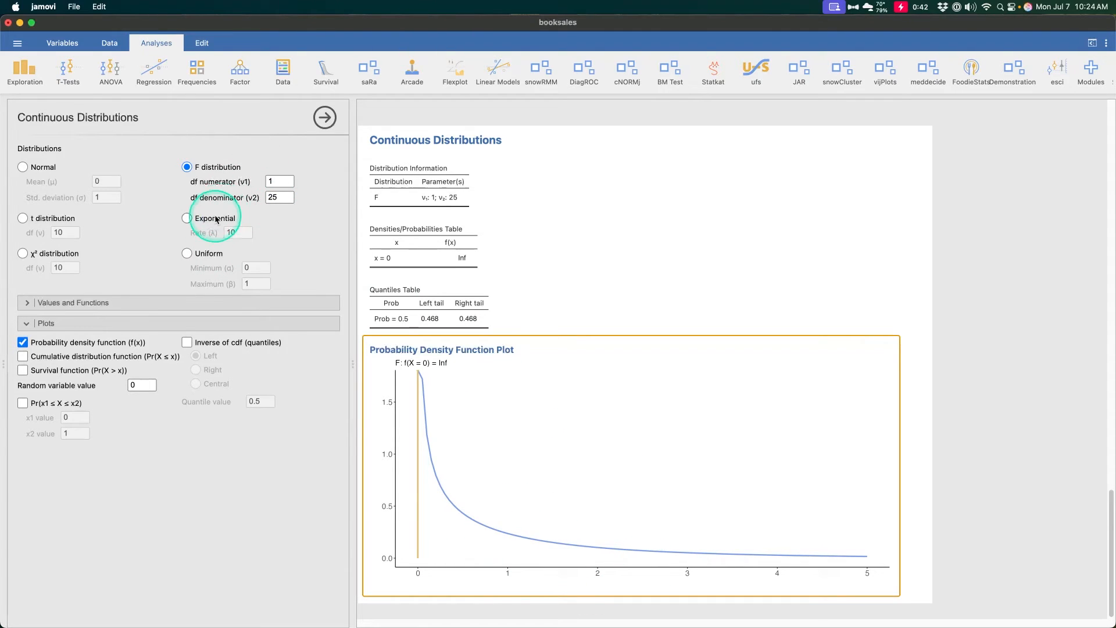
left_click(211, 254)
left_click(193, 302)
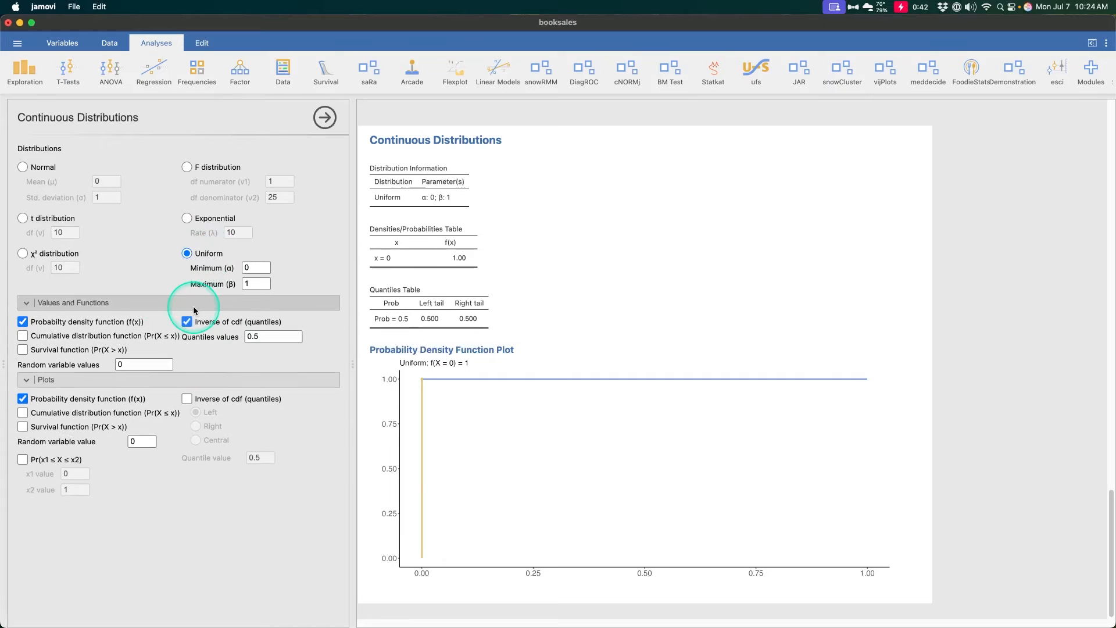
Step: Switch back to the normal distribution with mean 5 and standard deviation 2.5
left_click(109, 185)
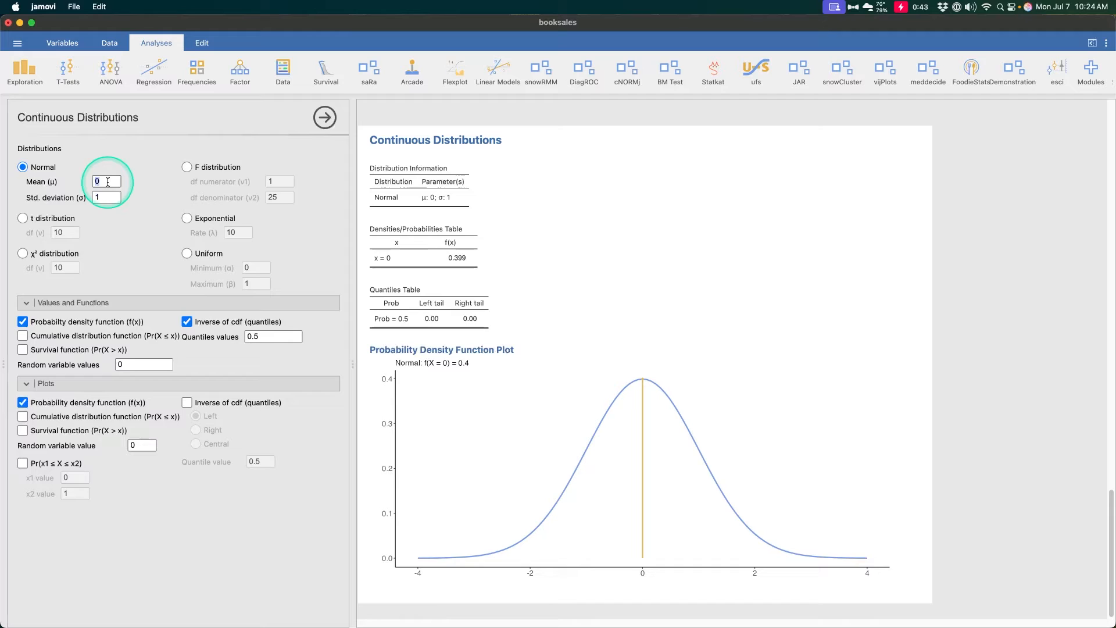
type("5")
key("Tab")
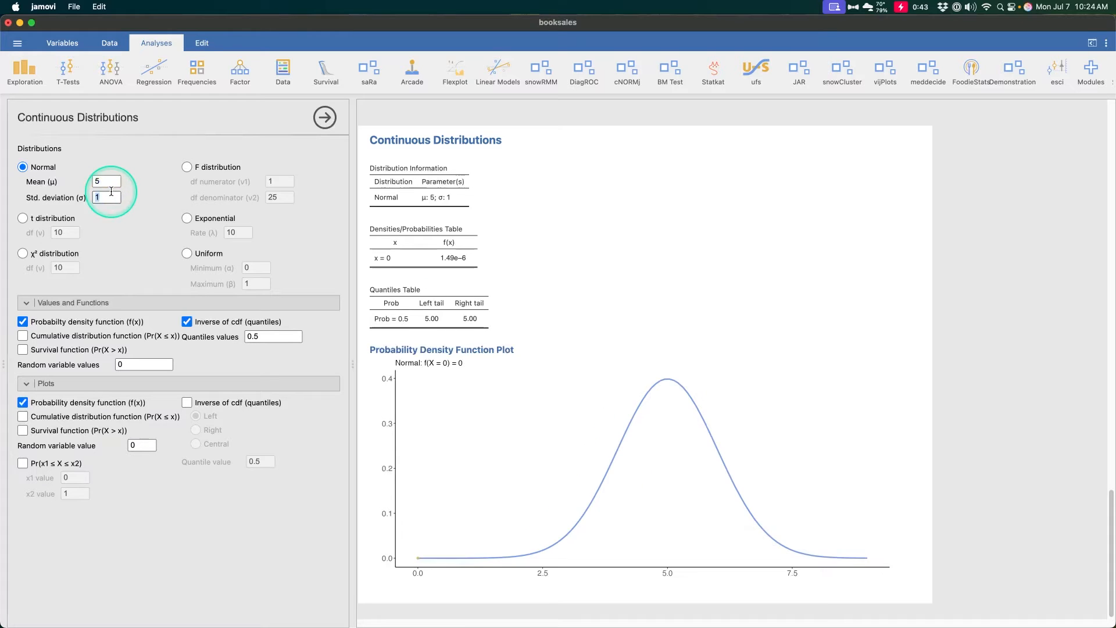
left_click(111, 244)
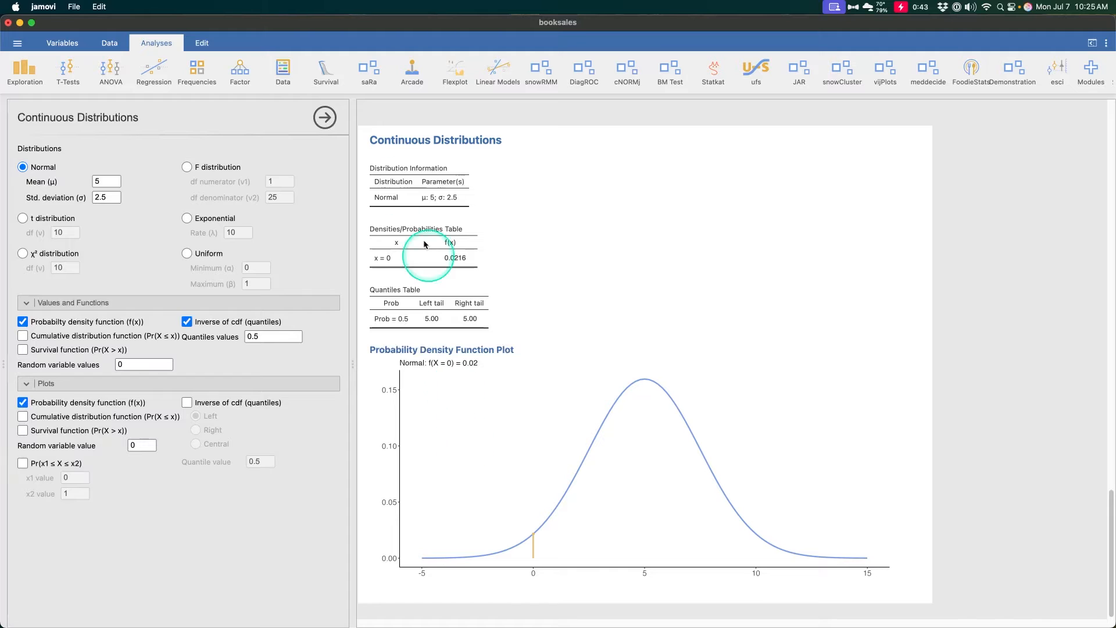
Step: Run the distrACTION module's Normal Distribution analysis with default parameters for comparison, check its other distributions, and close the options
scroll(721, 78, "right", 5)
scroll(720, 78, "right", 8)
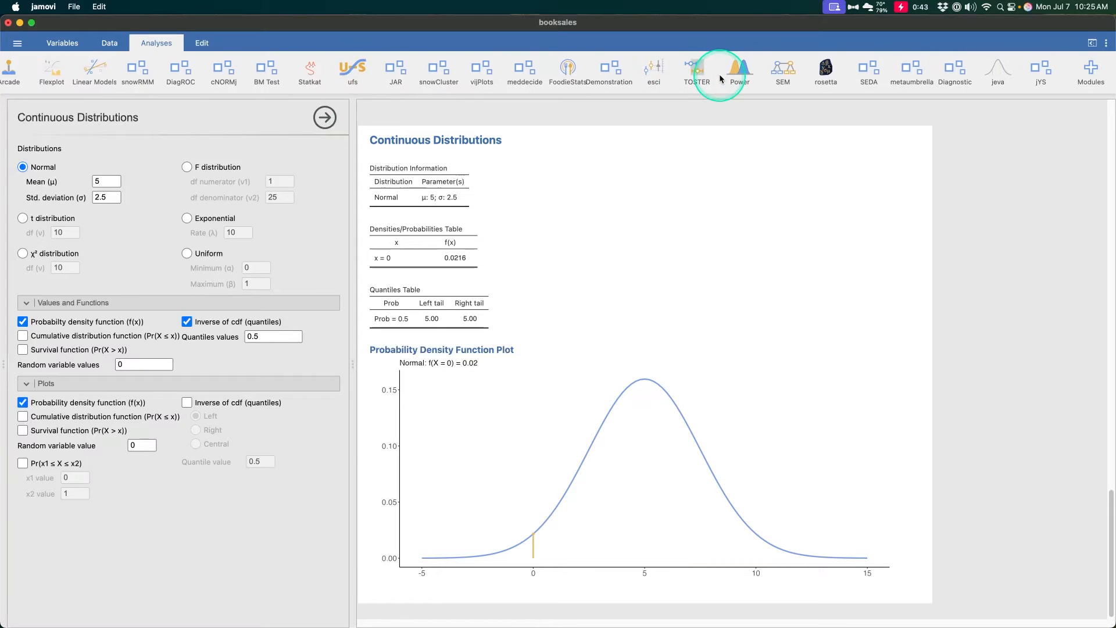
scroll(720, 78, "right", 8)
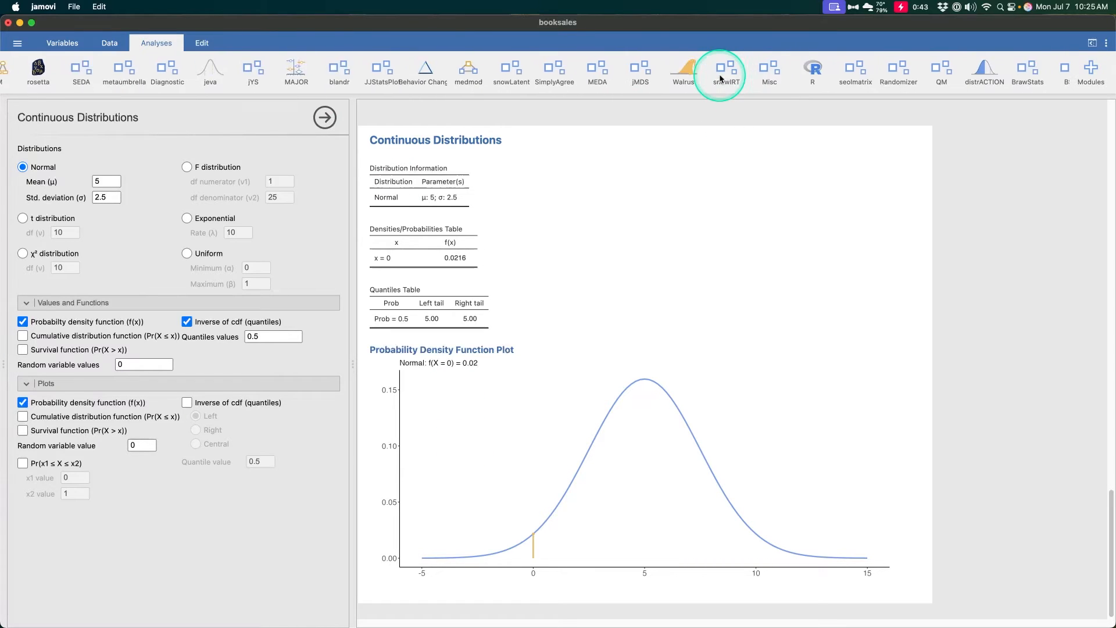
left_click(966, 70)
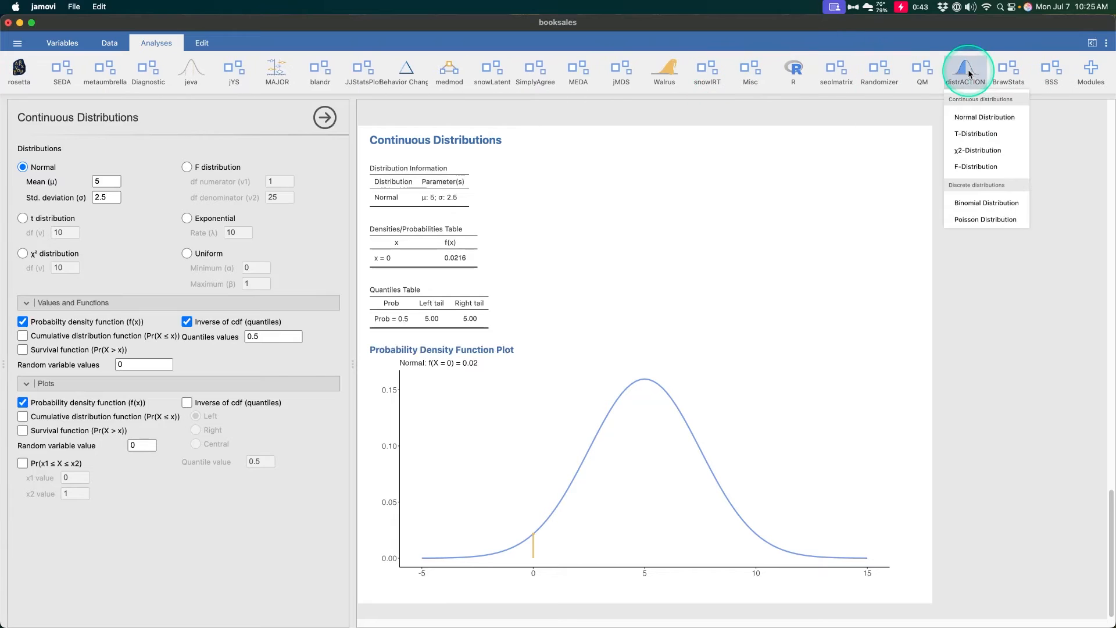
left_click(990, 117)
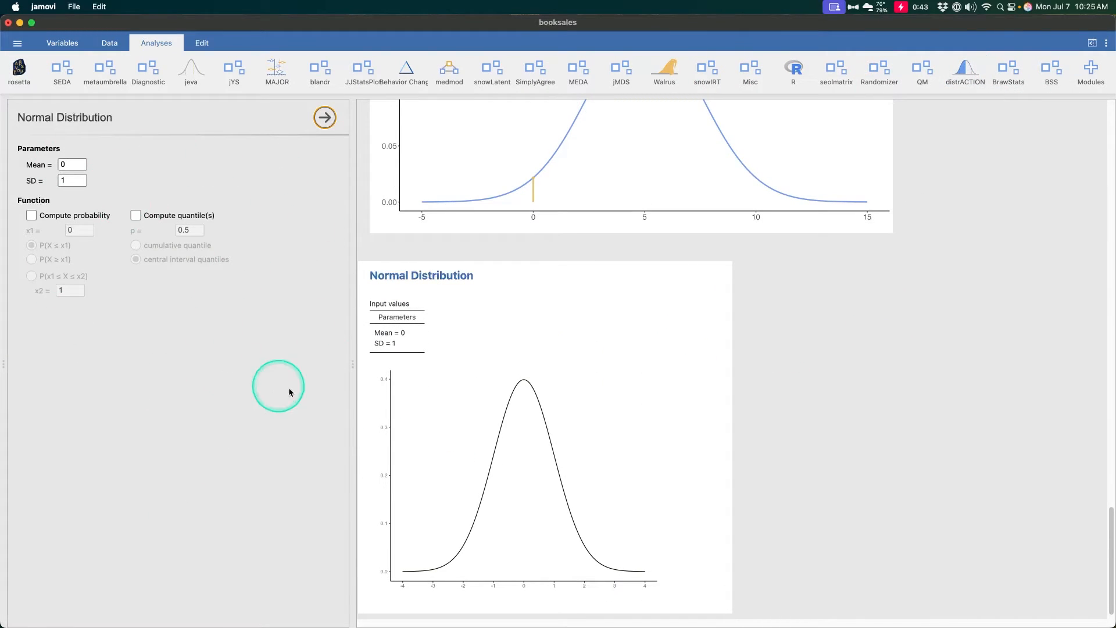
scroll(640, 390, "down", 1)
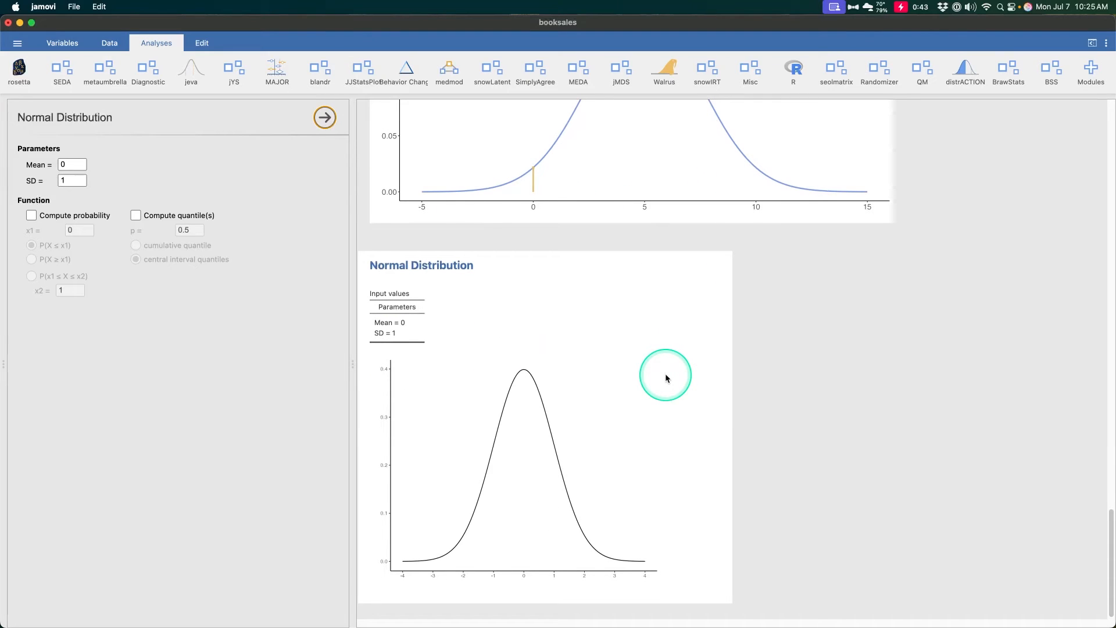
left_click(943, 58)
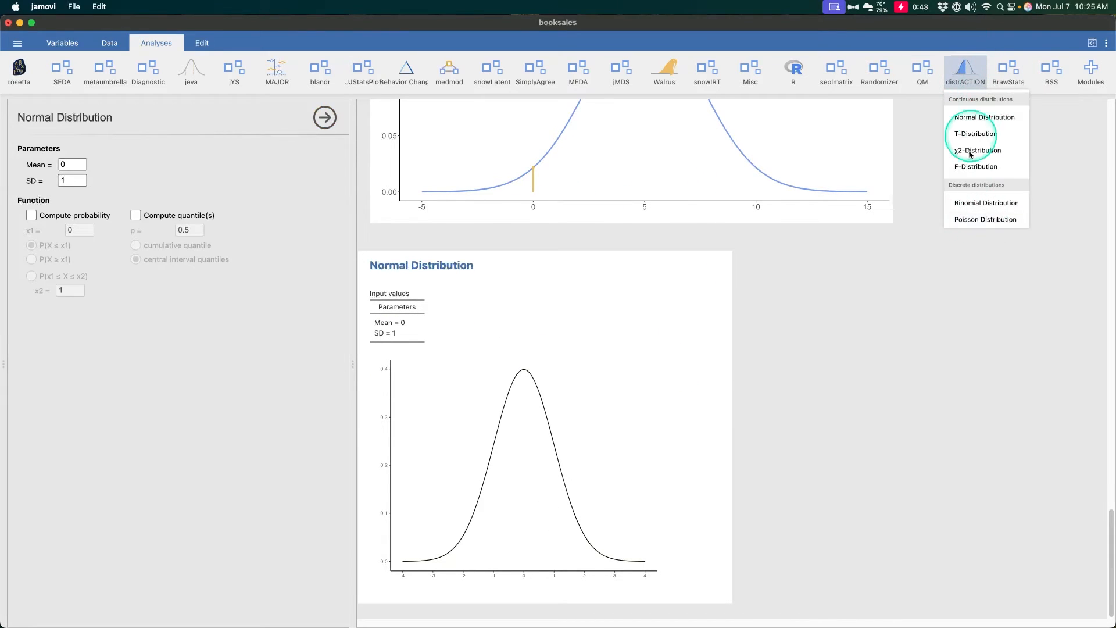
left_click(750, 354)
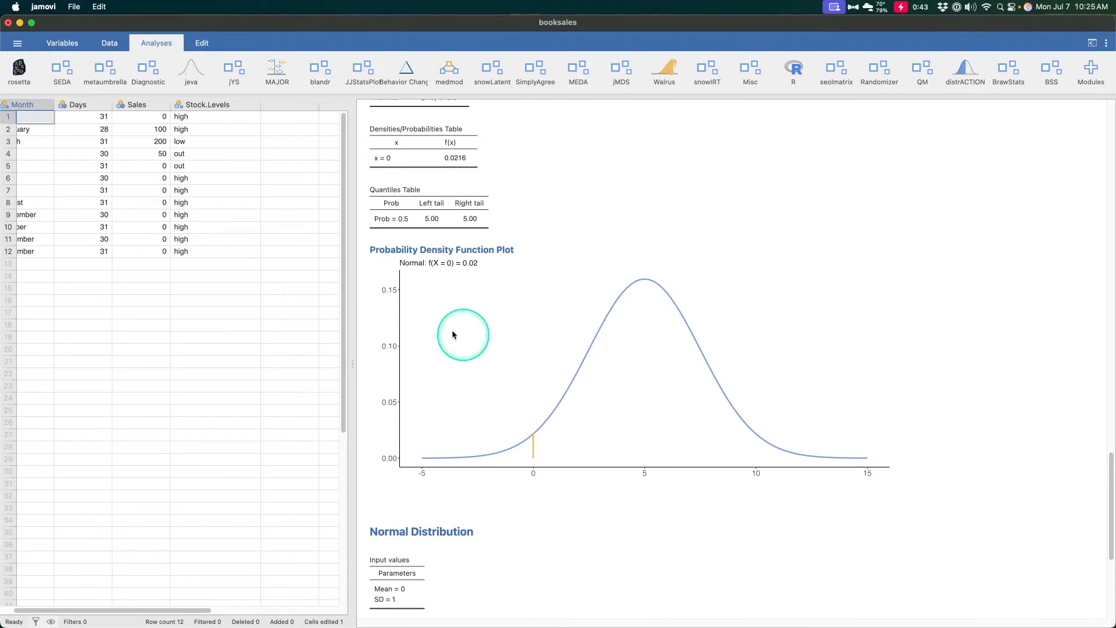
Step: Run saRa's univariate Categorical Data analysis on the Days variable with frequency and odds tables
left_click(372, 65)
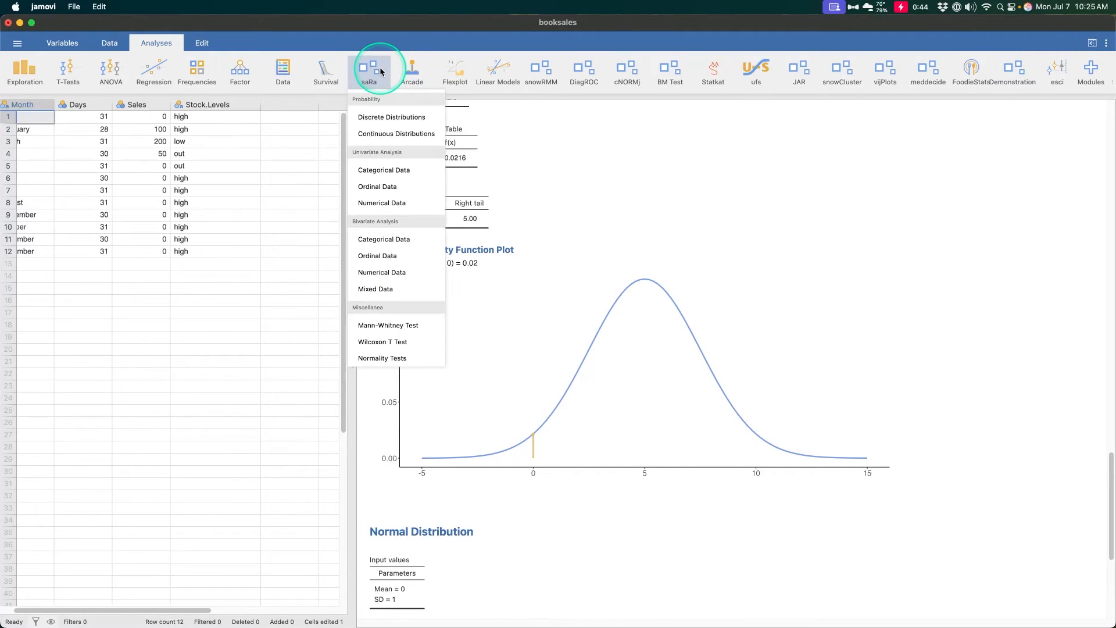
left_click(419, 170)
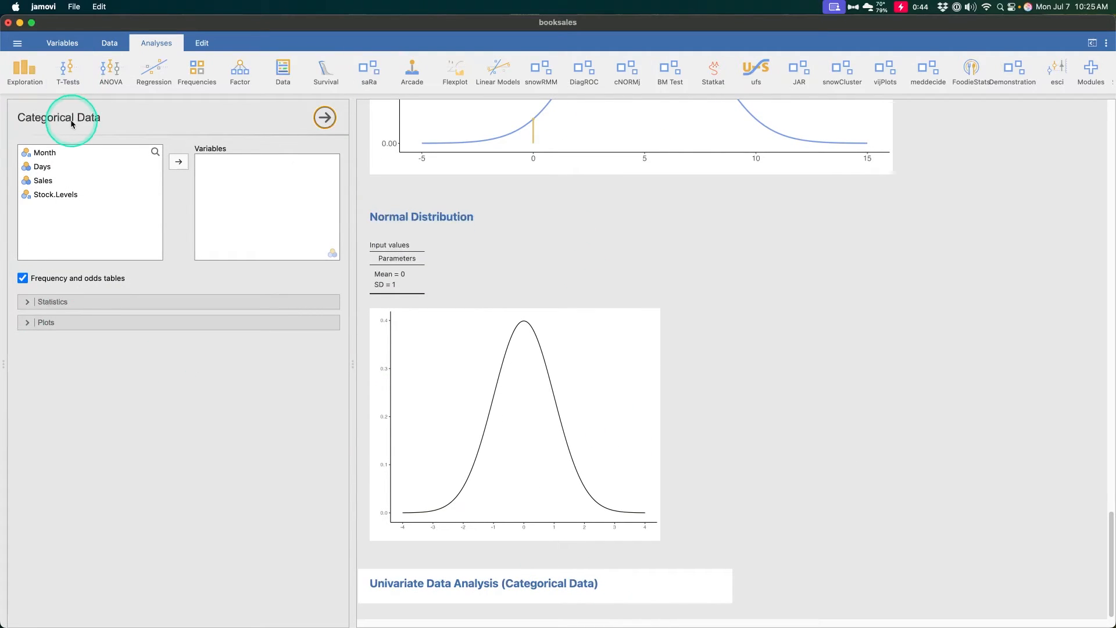
left_click(42, 167)
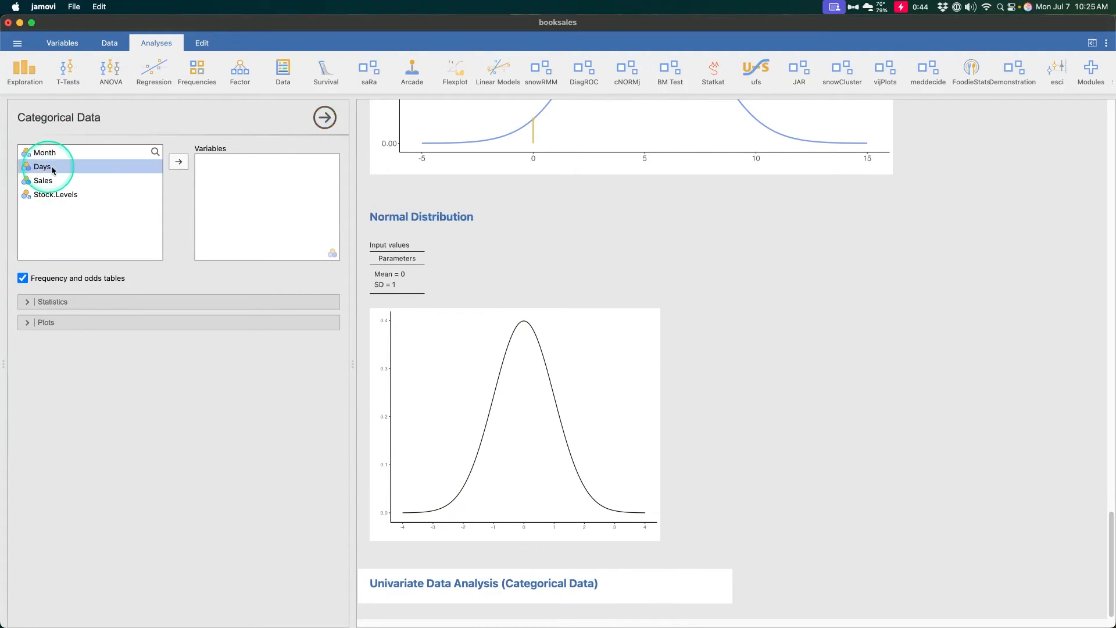
left_click(179, 161)
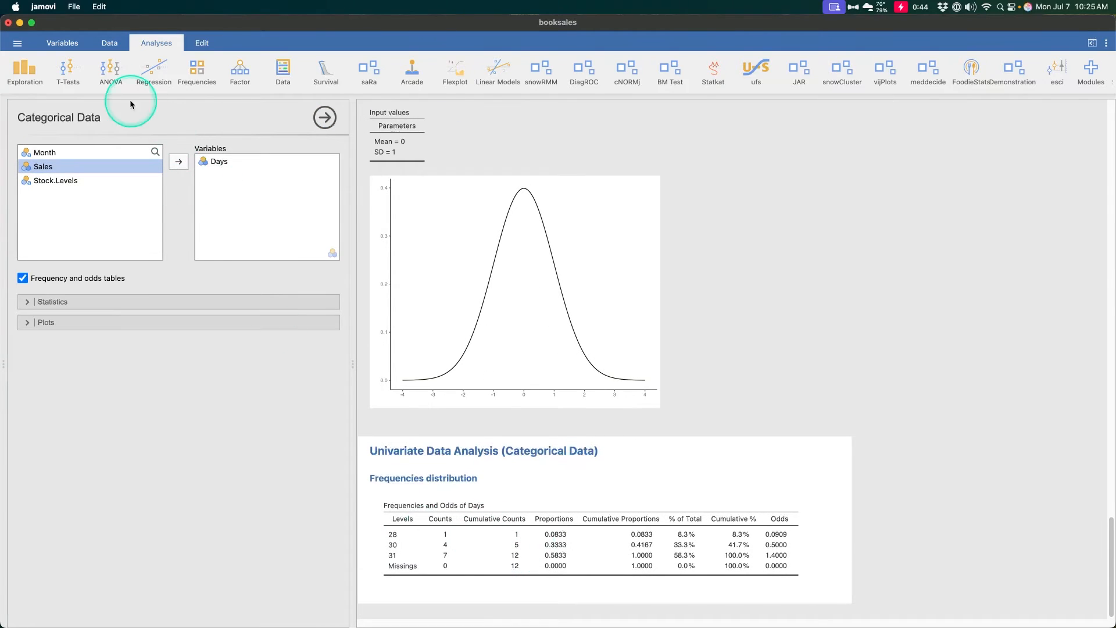
Step: Check the Days values in the data sheet, and return to the univariate categorical analysis
left_click(109, 42)
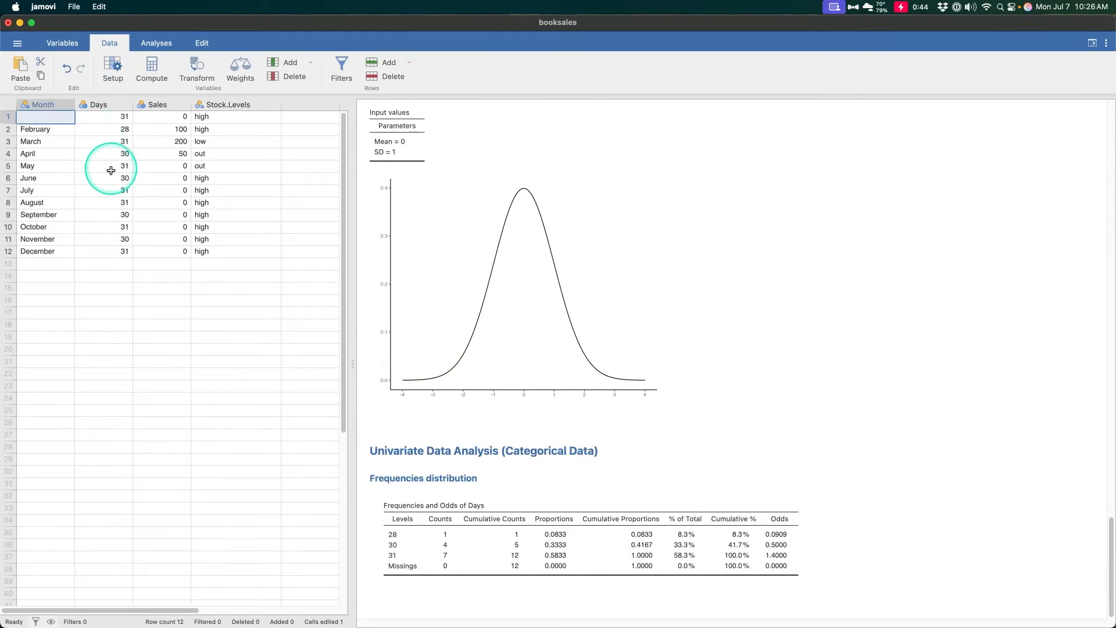
left_click(166, 40)
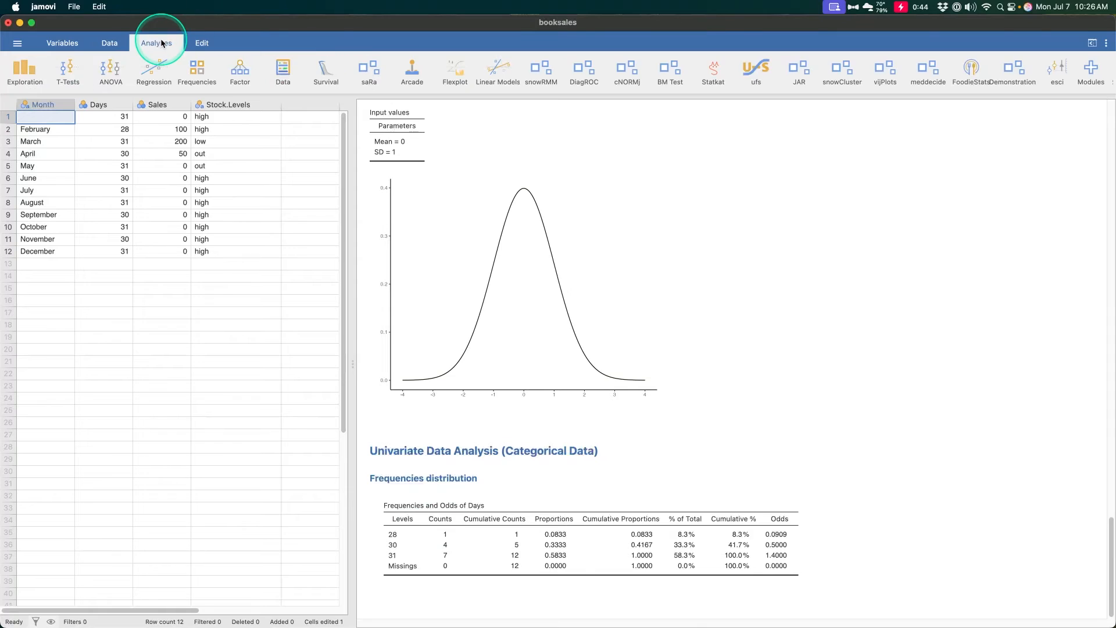
left_click(640, 566)
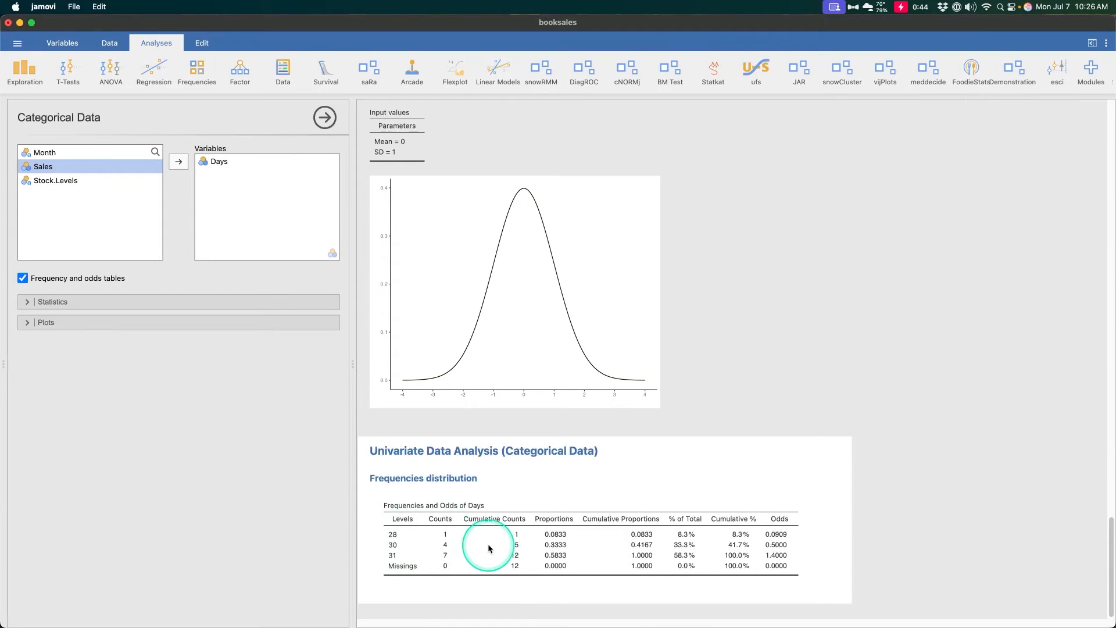
Step: Add the mode, Blau, index of qualitative variation (IQV), variation ratio and Teachman statistics for Days
left_click(116, 300)
left_click(23, 320)
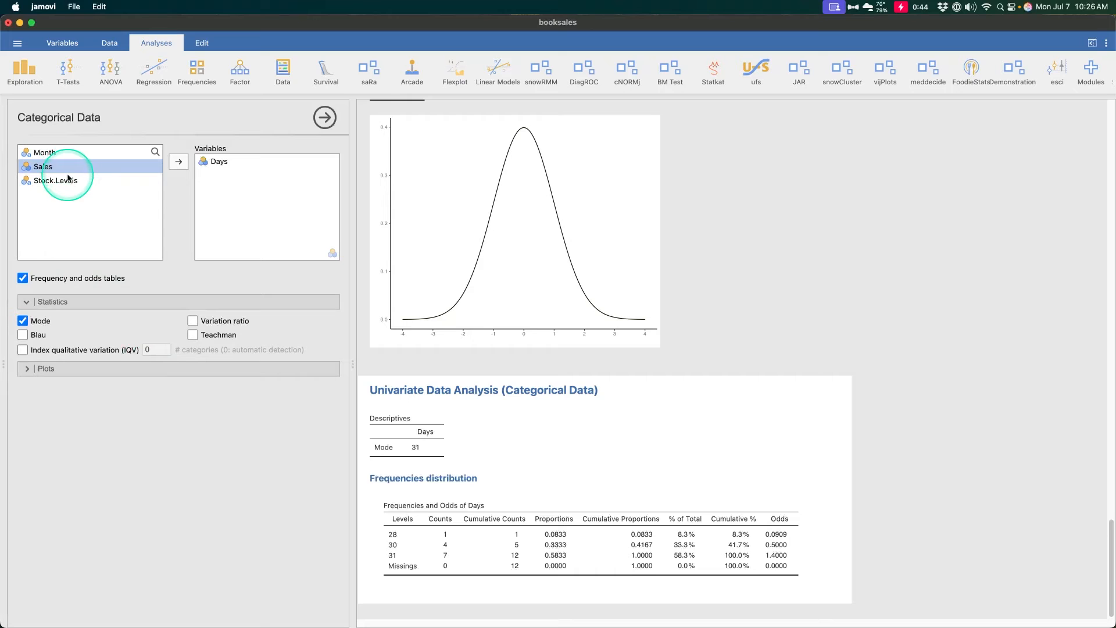
left_click(51, 335)
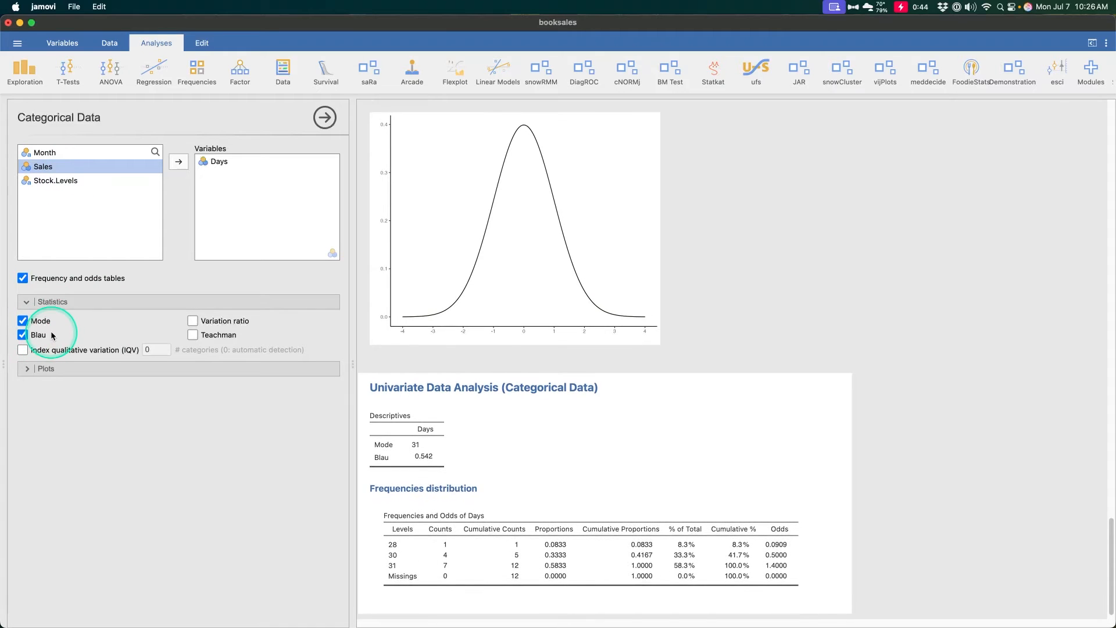
left_click(39, 350)
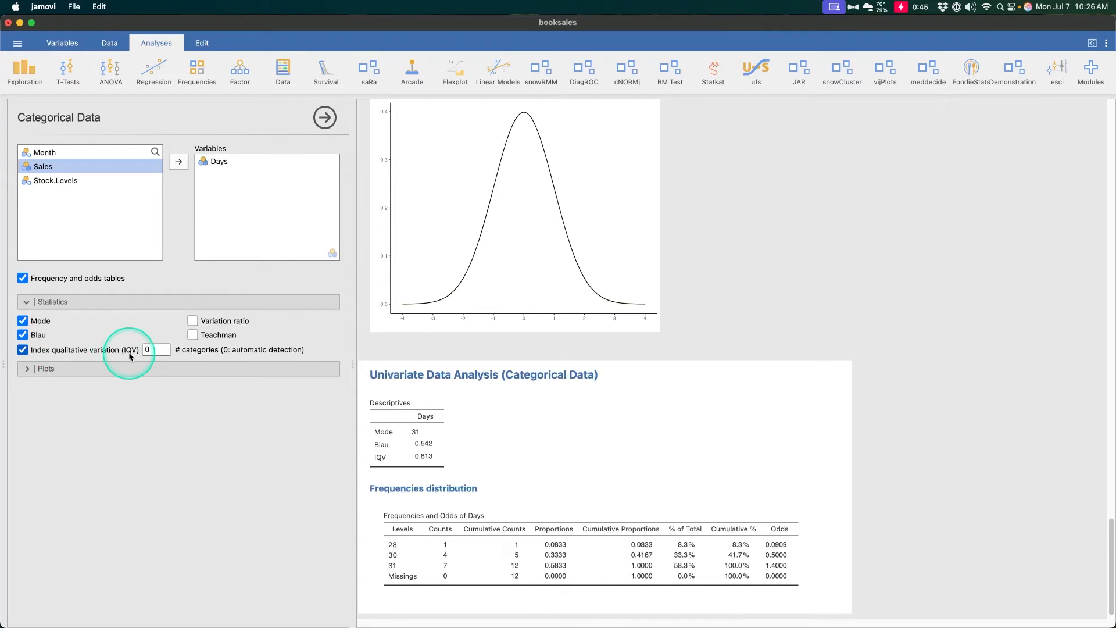
left_click(170, 350)
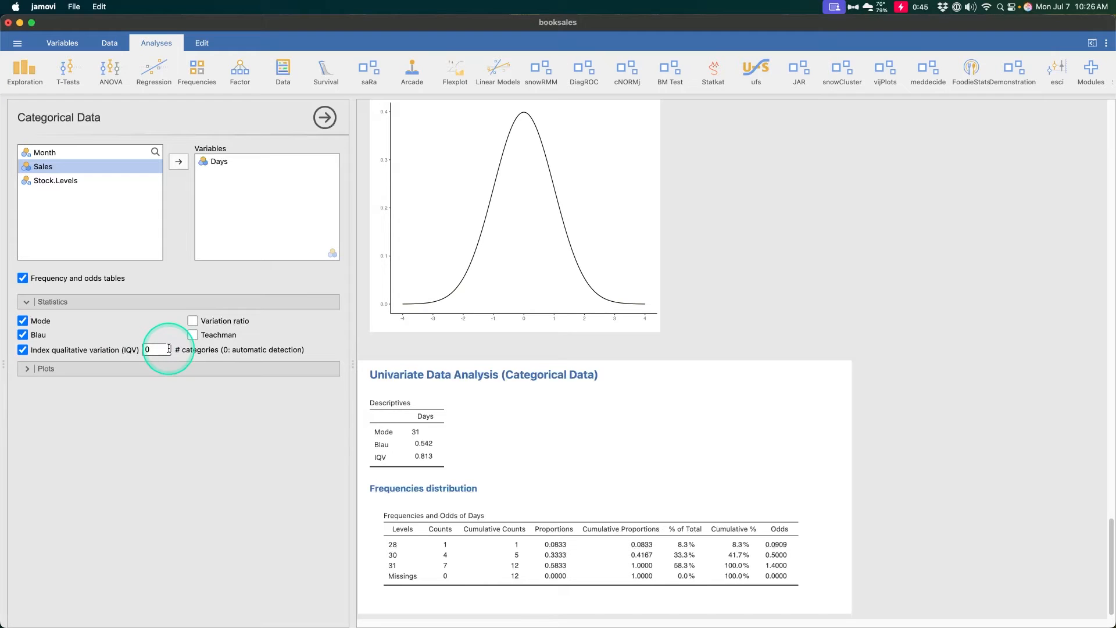
left_click(227, 321)
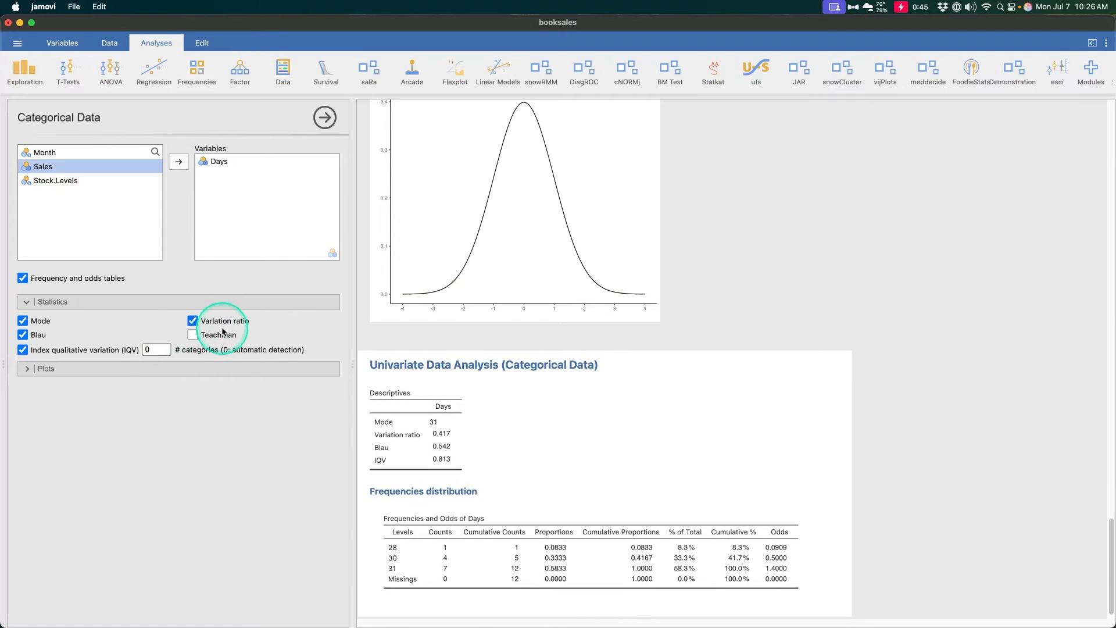
left_click(221, 335)
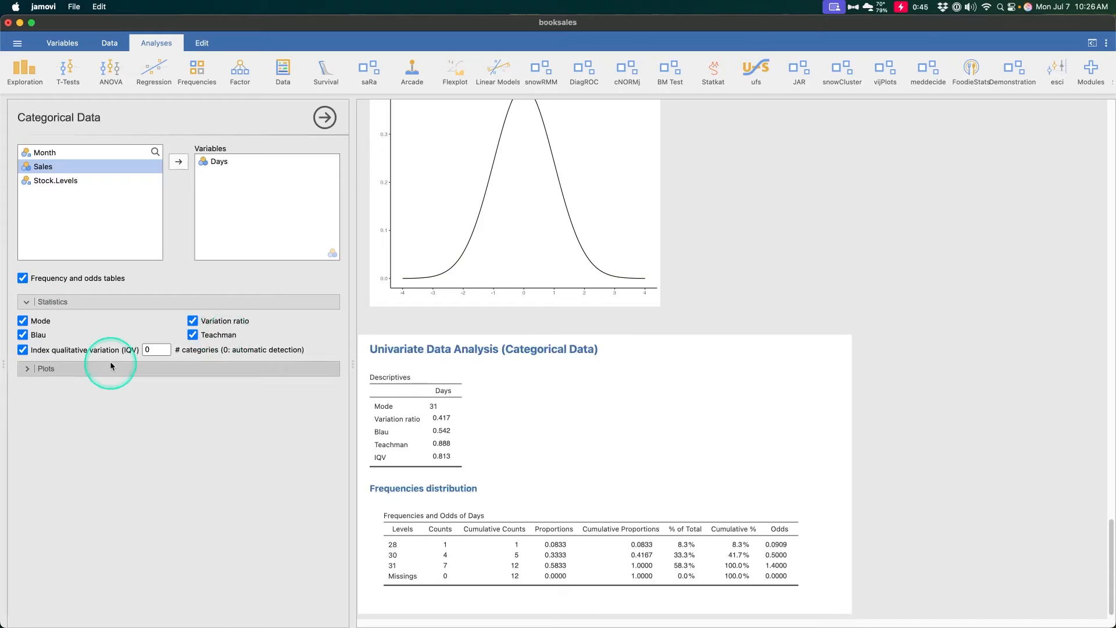
Step: Add a pie chart of Days to the categorical analysis and view it in the results
left_click(236, 371)
left_click(61, 387)
scroll(582, 454, "down", 5)
scroll(581, 453, "down", 3)
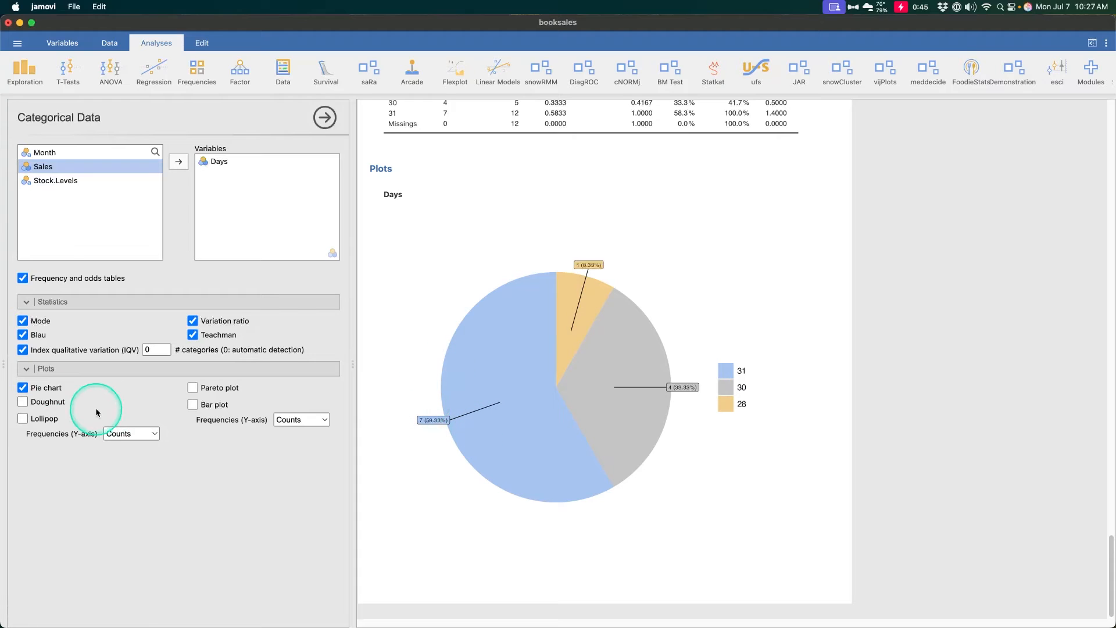
Step: Add a Pareto plot and a bar plot of Days to the categorical analysis and view both in the results
left_click(216, 388)
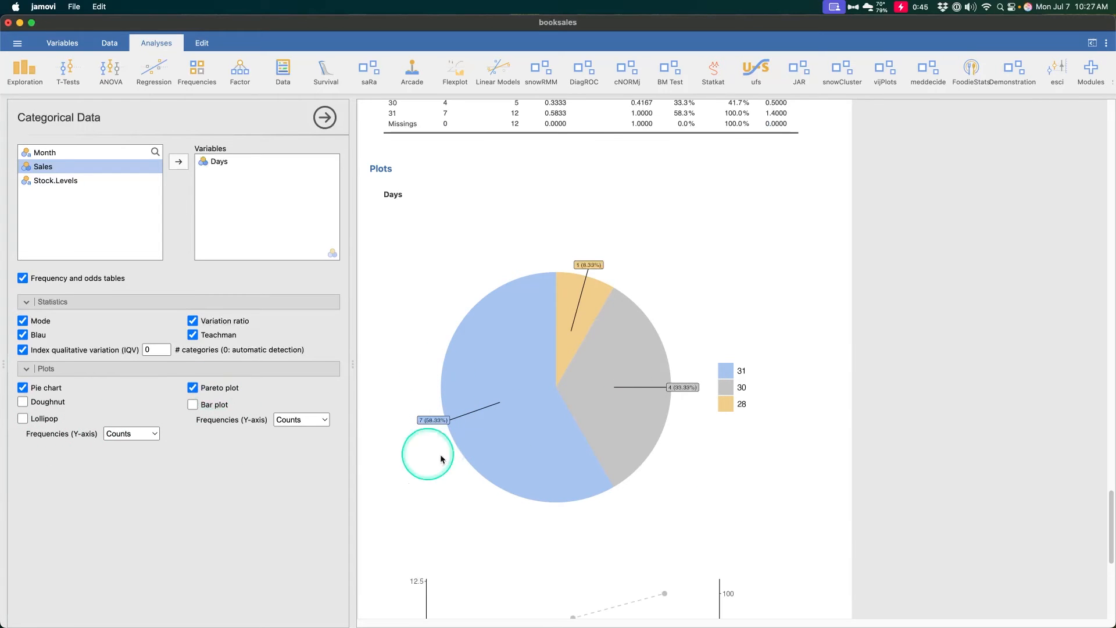
scroll(436, 454, "down", 8)
left_click(210, 405)
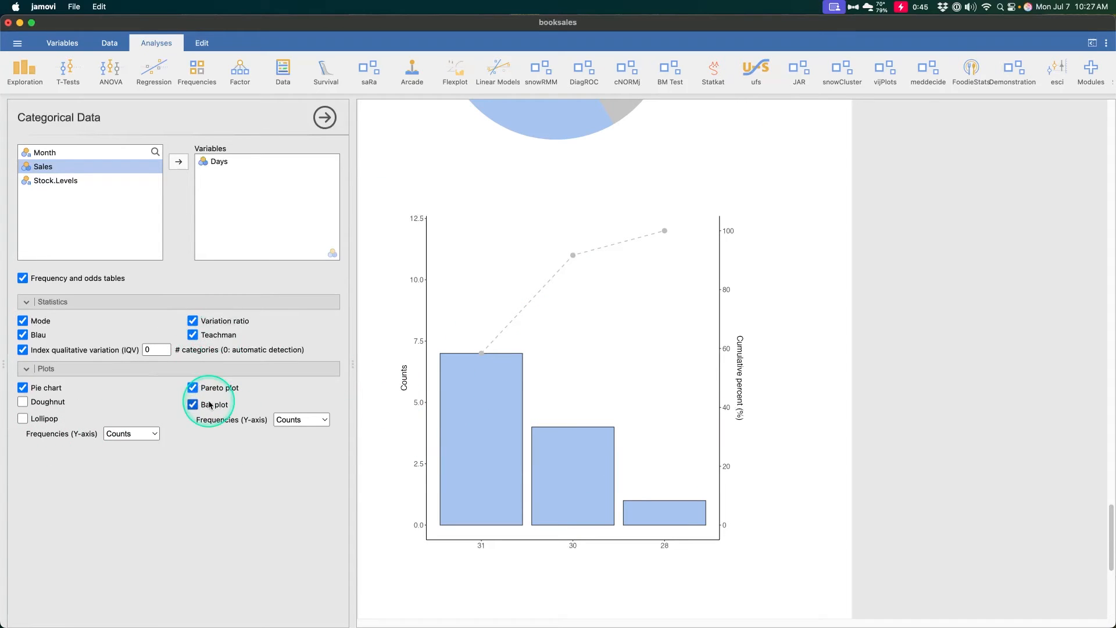
scroll(678, 409, "down", 6)
scroll(678, 410, "up", 7)
scroll(484, 269, "down", 5)
scroll(486, 269, "down", 3)
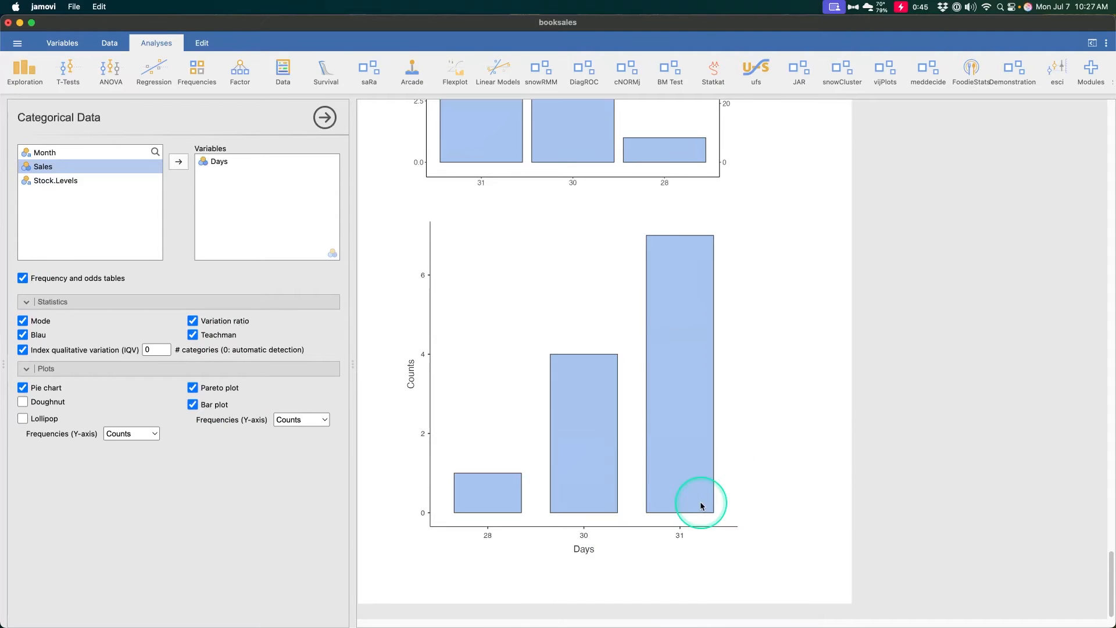
Step: Add doughnut and lollipop plots of Days to the categorical analysis and view them in the results
left_click(55, 401)
scroll(581, 407, "up", 8)
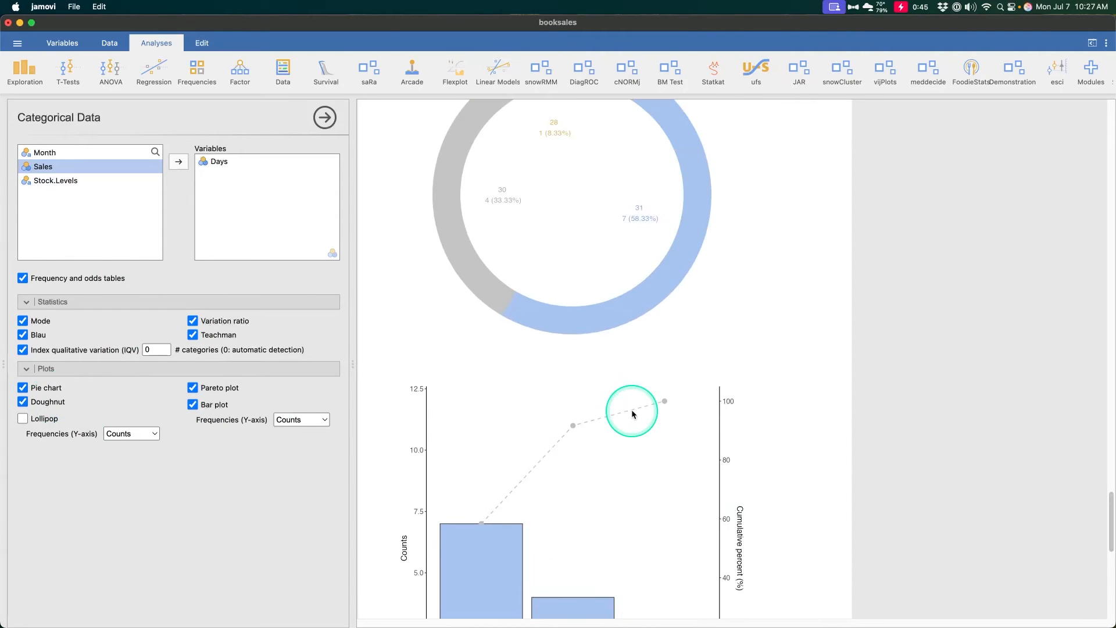
scroll(660, 407, "up", 5)
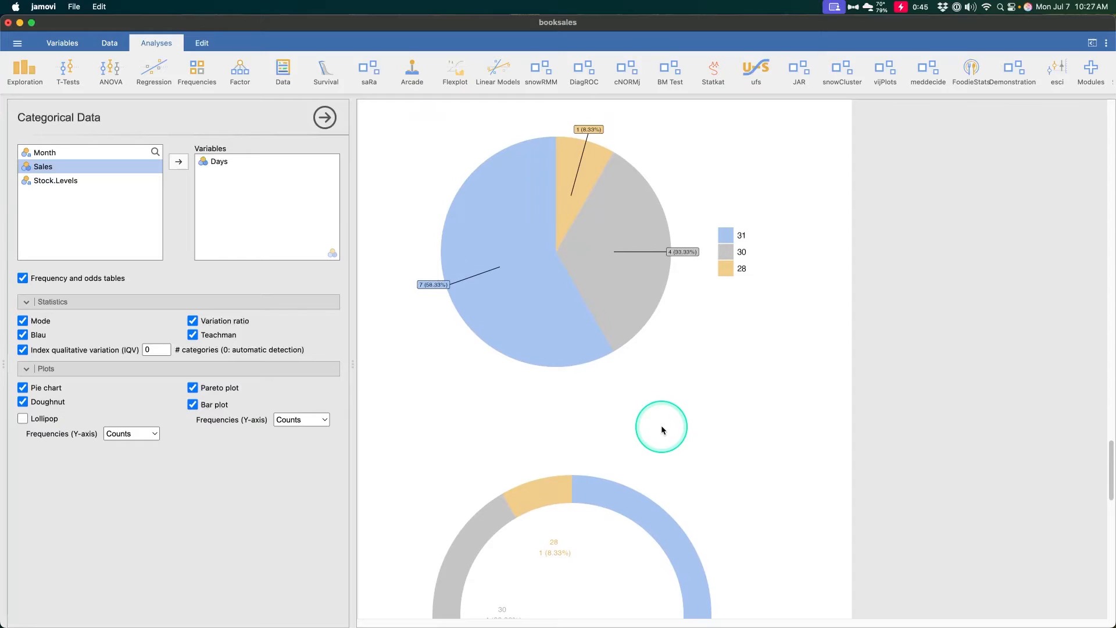
scroll(581, 401, "down", 5)
scroll(640, 407, "down", 8)
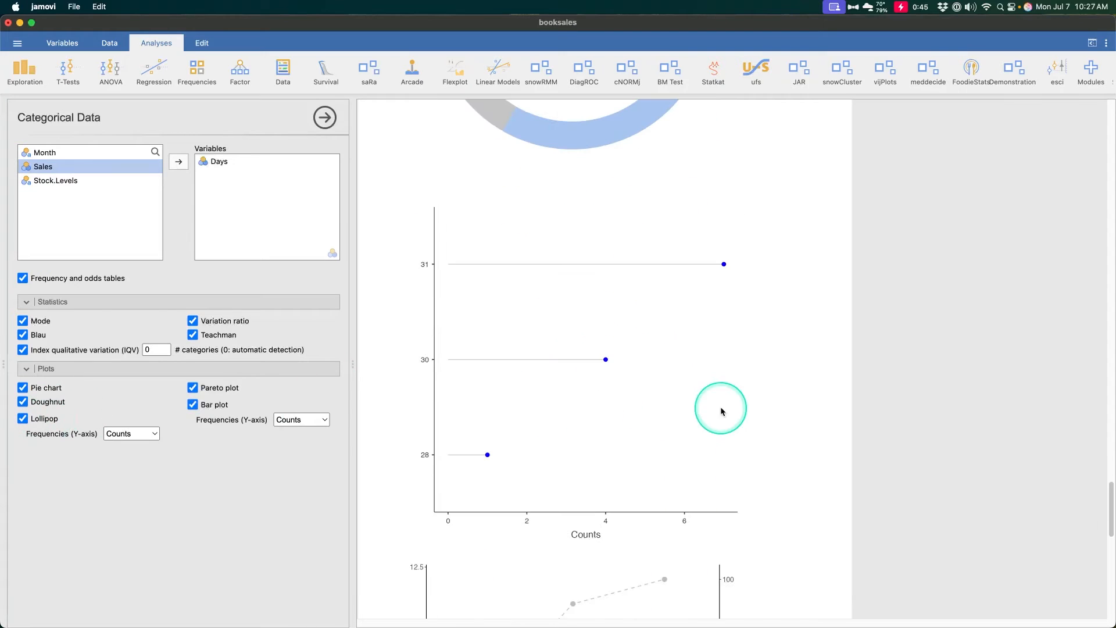
scroll(709, 378, "down", 6)
Step: Set the lollipop plot's frequency axis to percentages, and check the axis choices for the bar plot
left_click(134, 434)
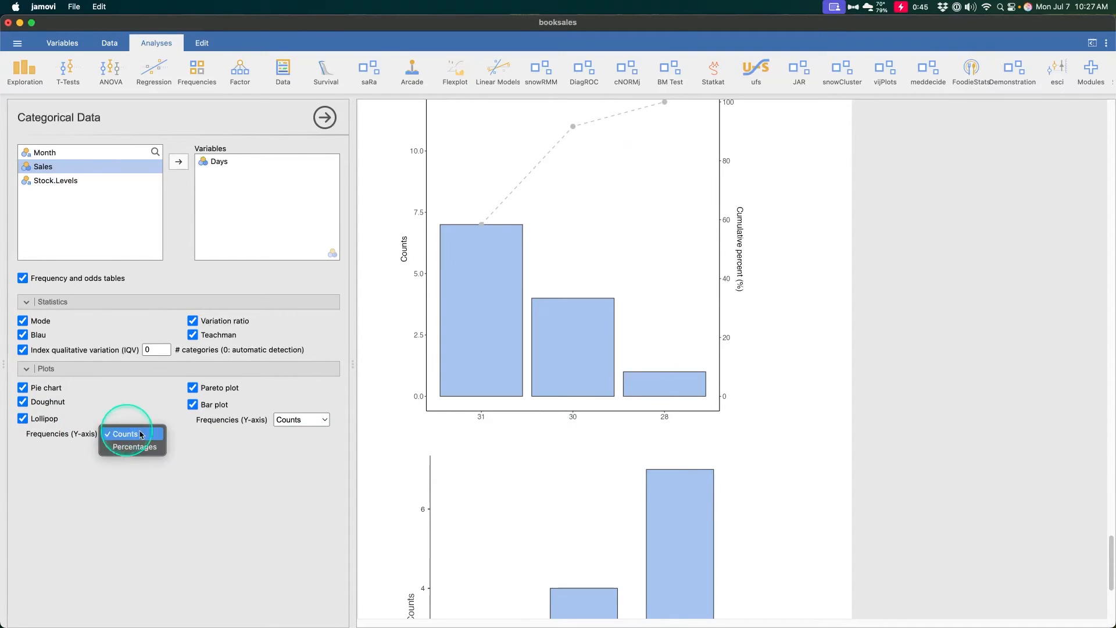
left_click(134, 446)
scroll(522, 474, "up", 5)
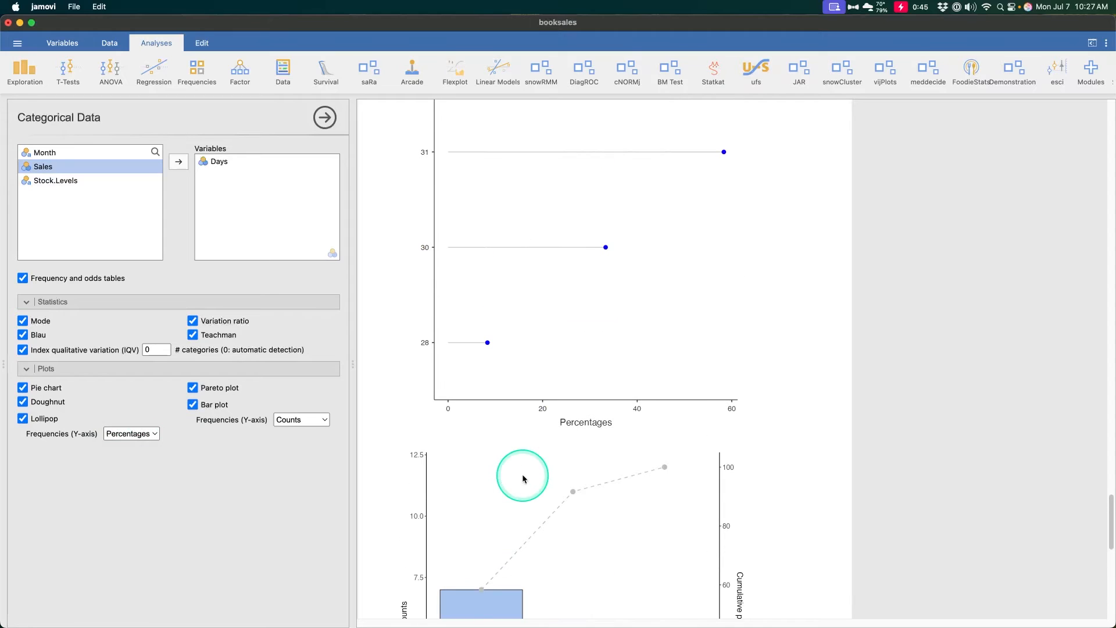
left_click(134, 434)
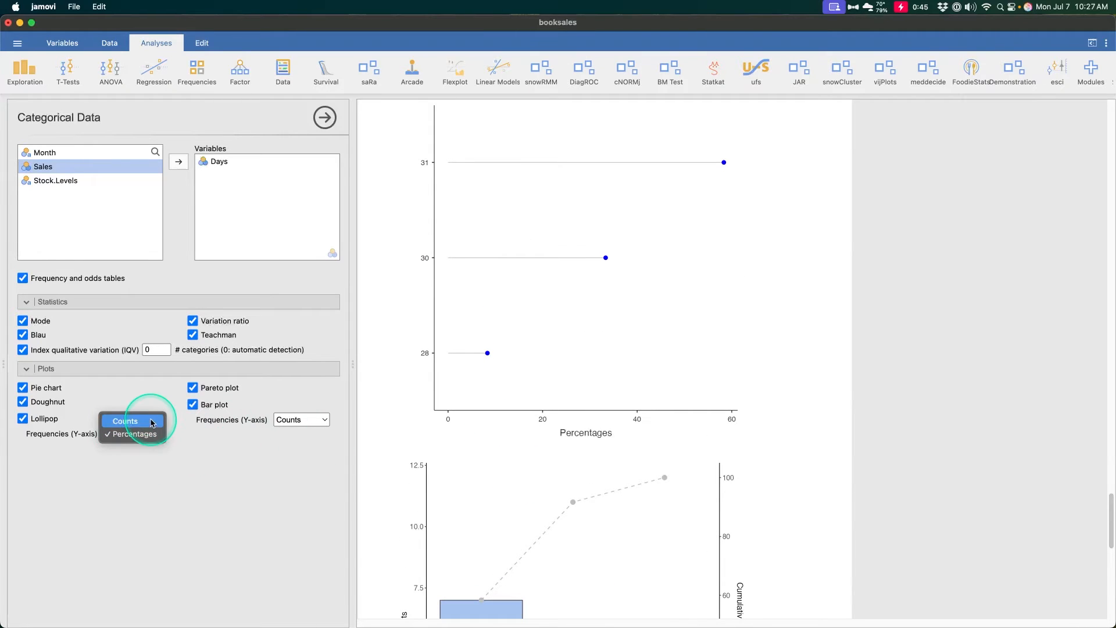
left_click(299, 418)
left_click(299, 418)
left_click(243, 476)
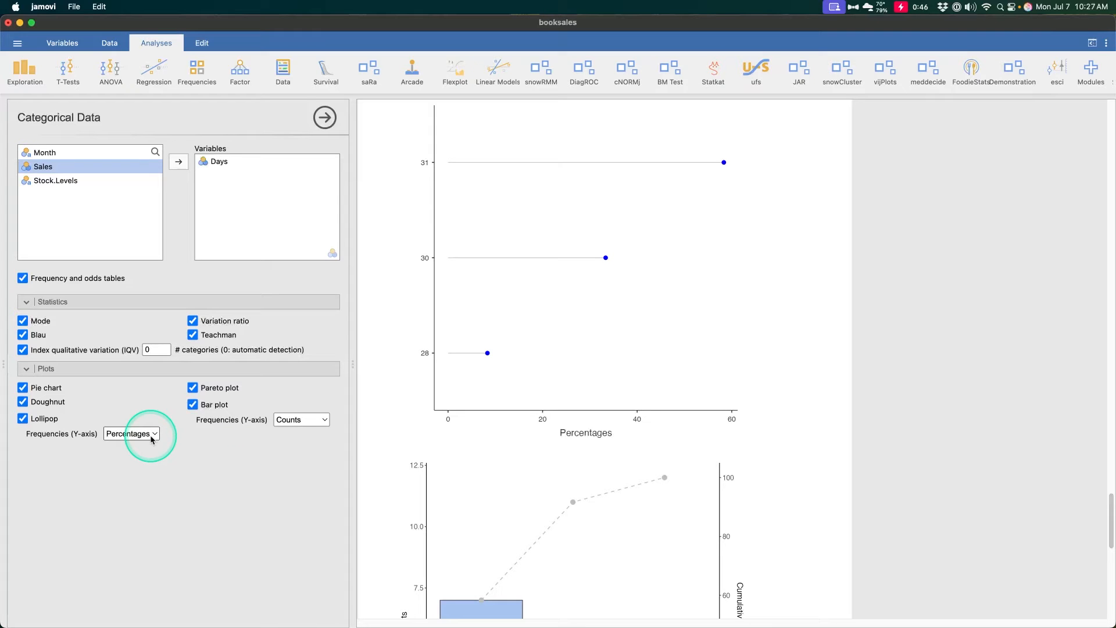
Step: Start saRa's univariate Ordinal Data analysis, and try Sales as its variable before removing it
left_click(378, 79)
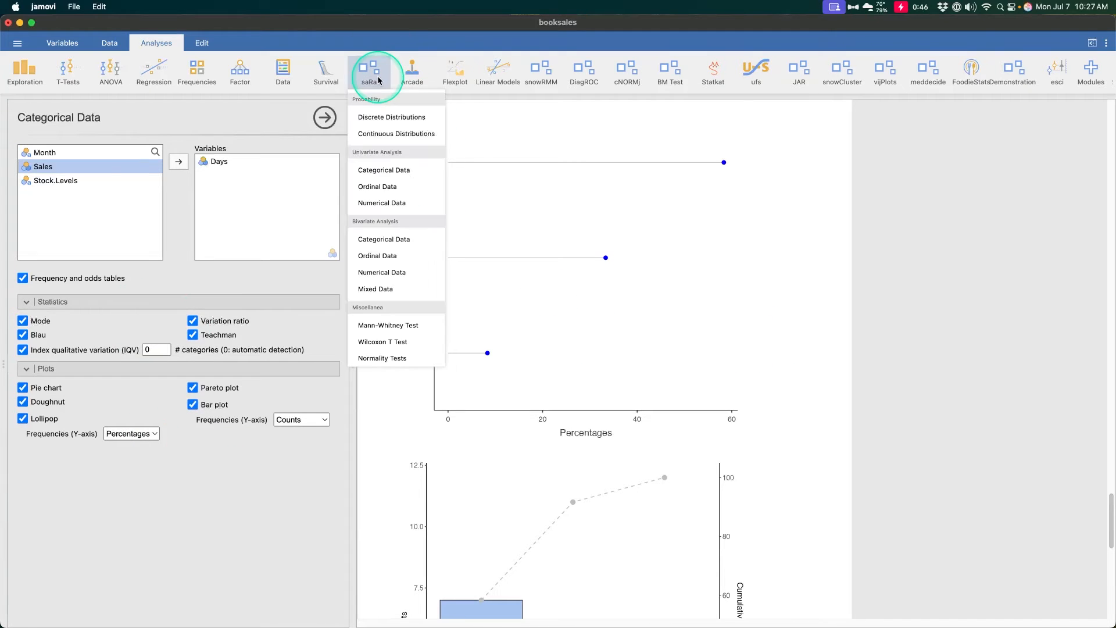
left_click(411, 188)
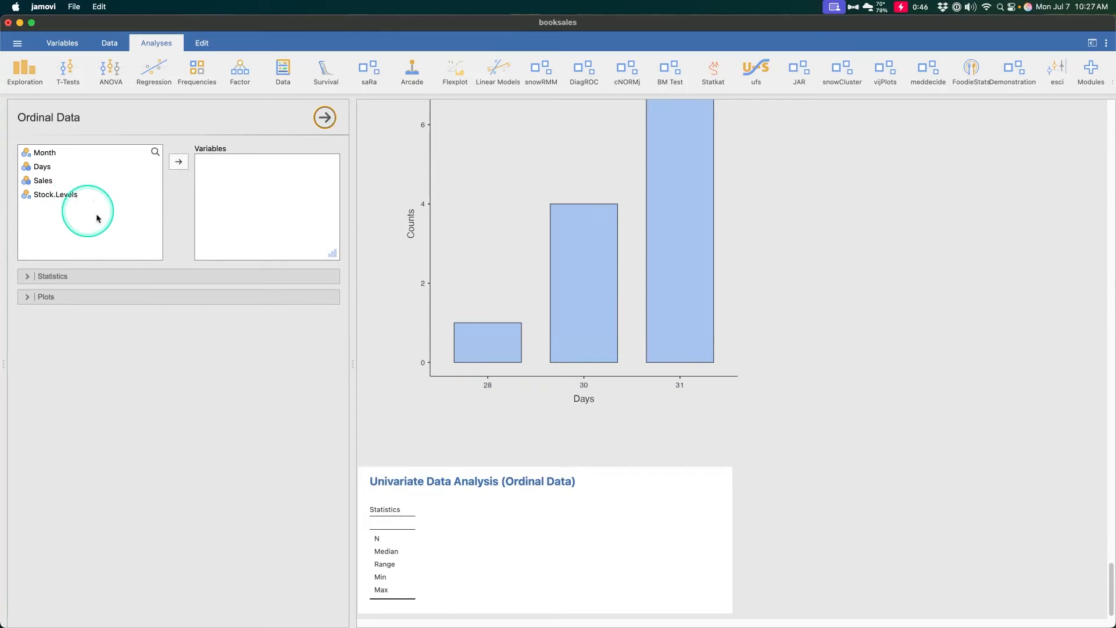
left_click(43, 180)
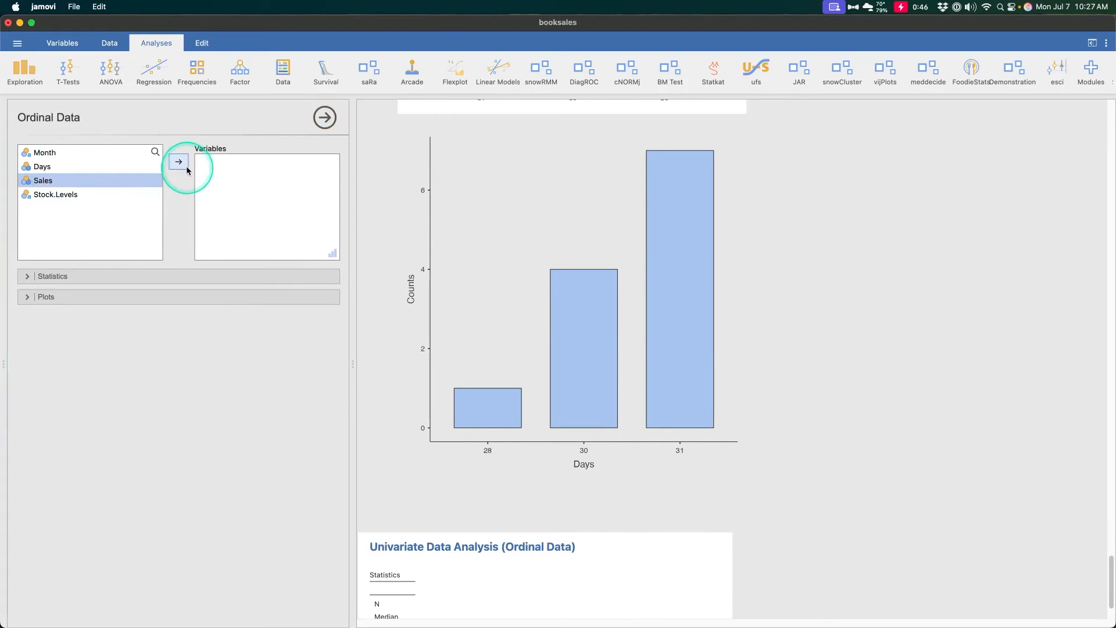
left_click(179, 162)
left_click(218, 162)
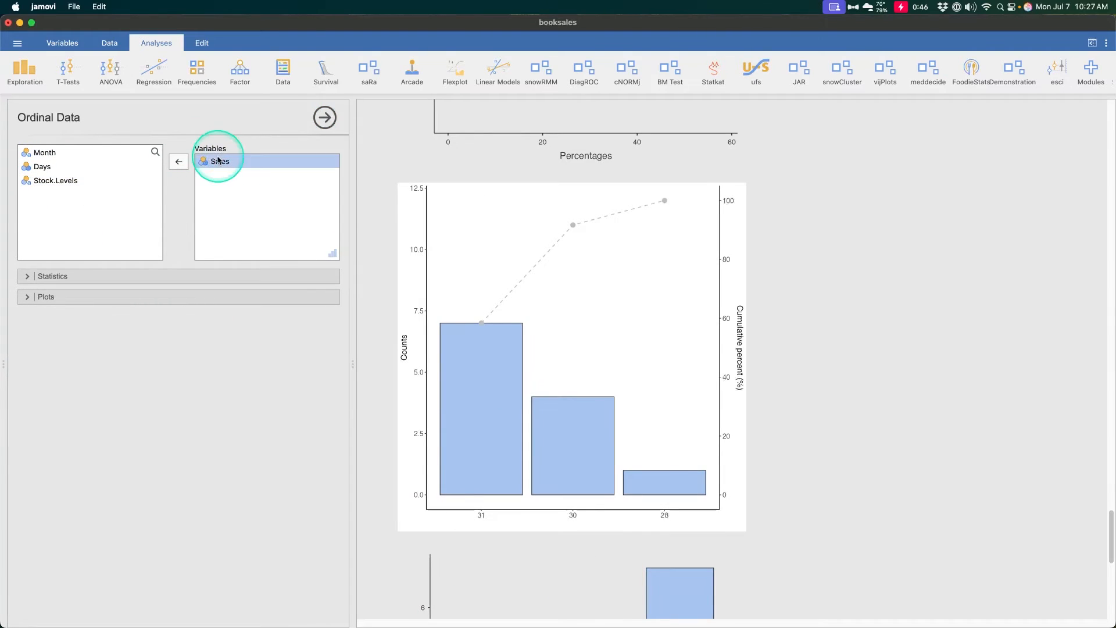
left_click(178, 162)
left_click(87, 153)
scroll(693, 463, "down", 10)
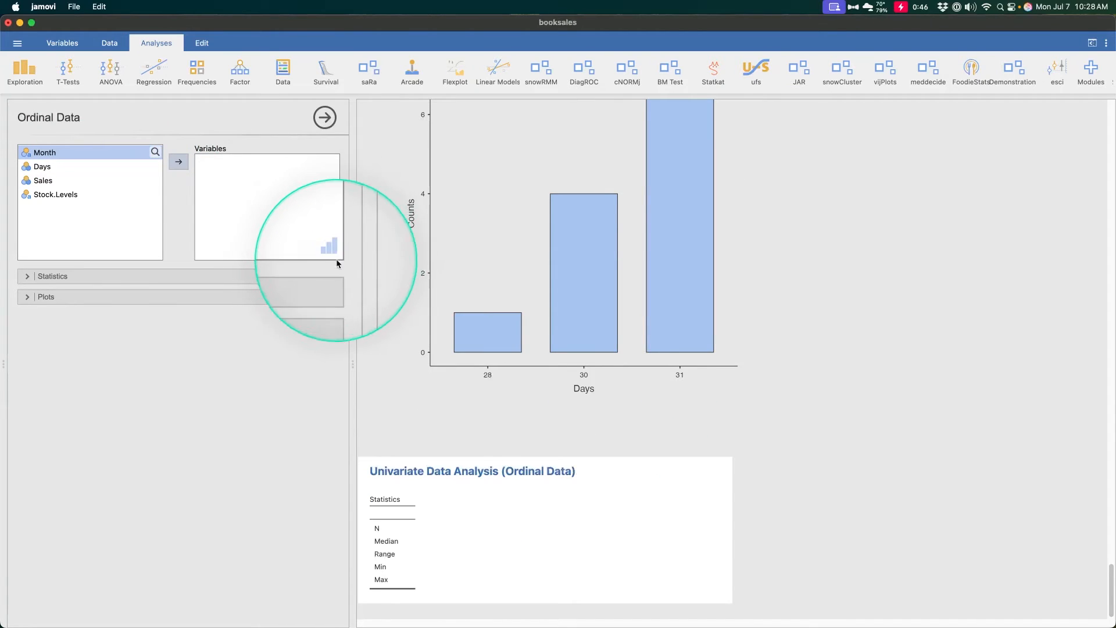
Step: Try Sales in the ordinal analysis again with the statistics options shown, check the data sheet, and remove the variable
left_click(200, 276)
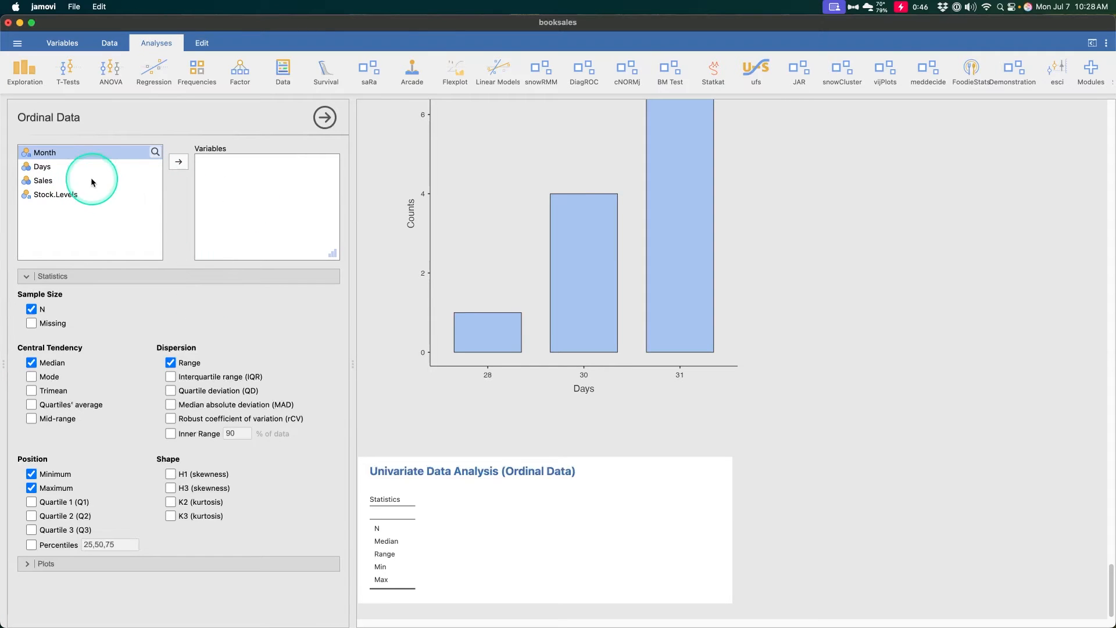
left_click_drag(91, 180, 235, 250)
left_click(110, 42)
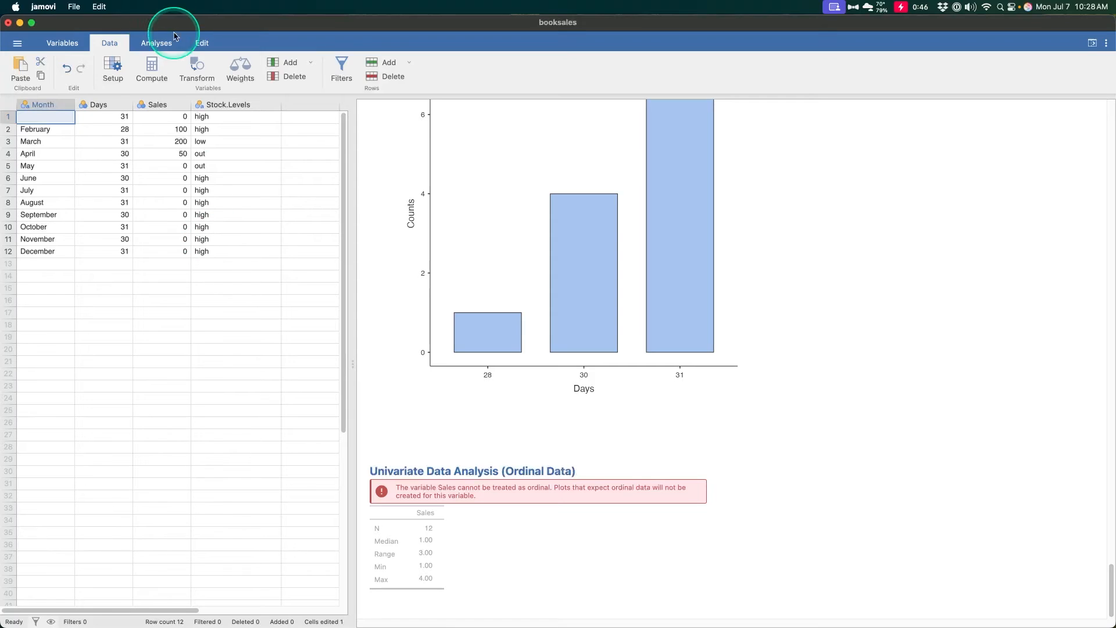
left_click(157, 43)
left_click(489, 555)
left_click(178, 161)
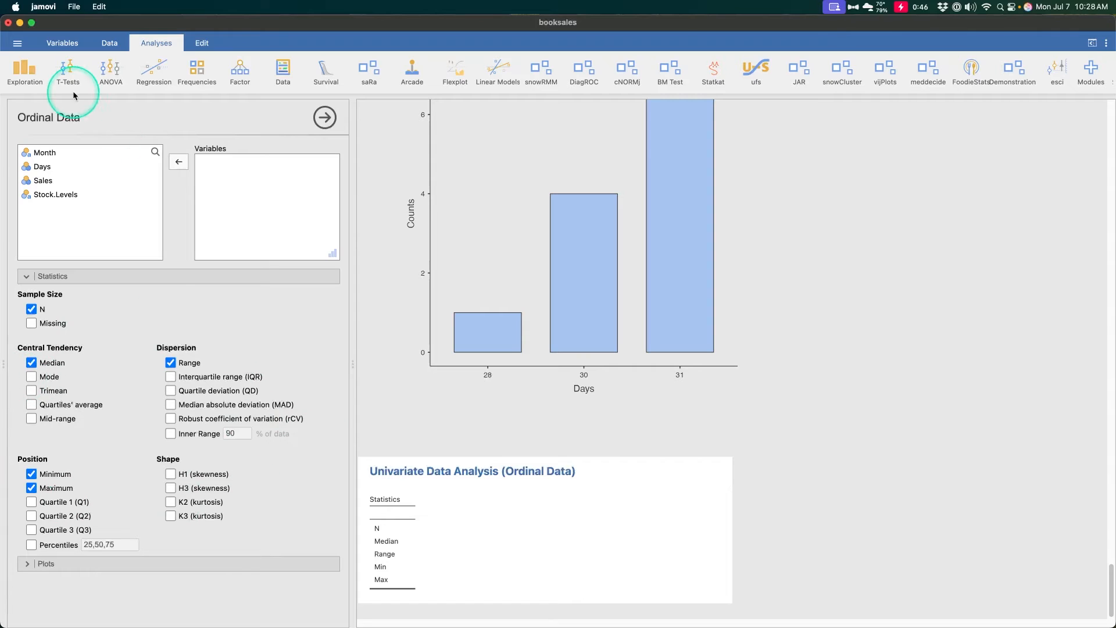
left_click(34, 73)
left_click(294, 326)
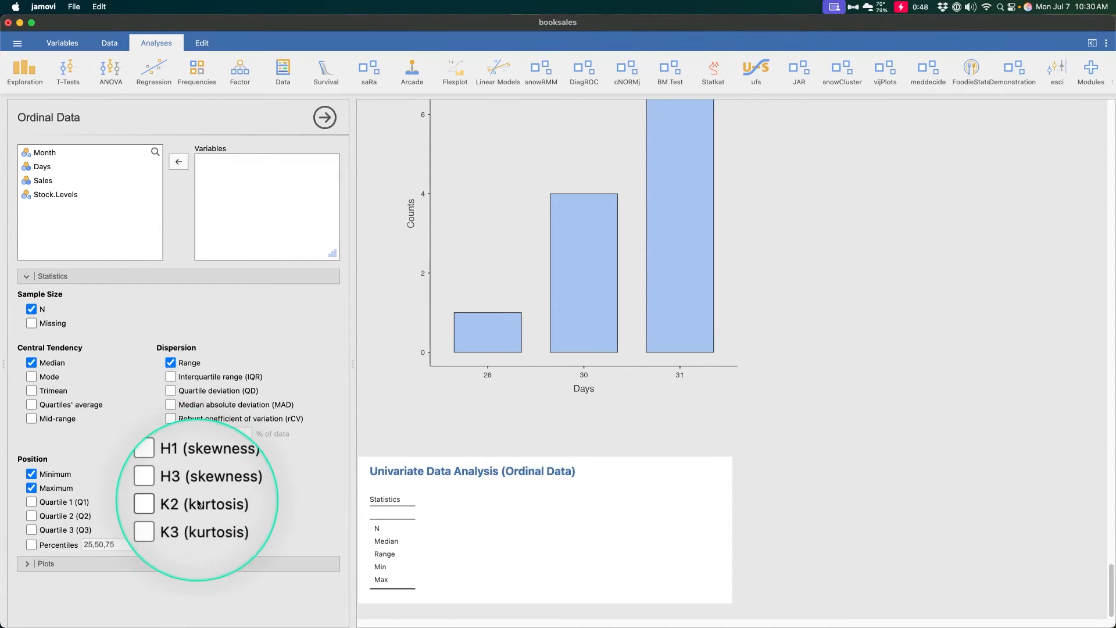
Step: Examine the ordinal analysis's bar plot and box plot options, including the frequency axis choices
left_click(191, 562)
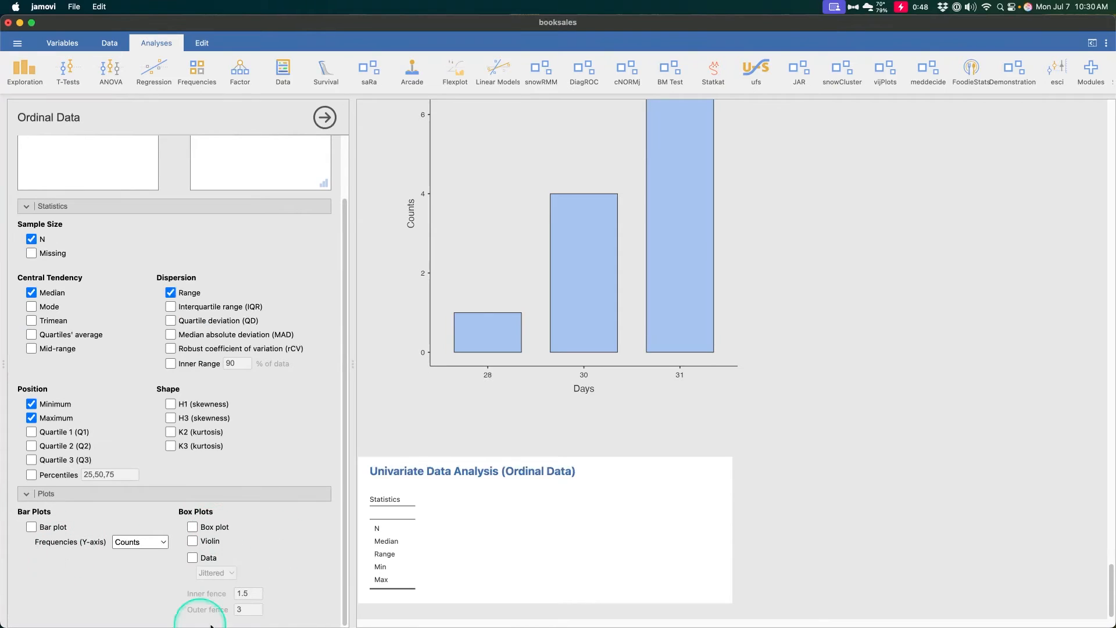
left_click(139, 546)
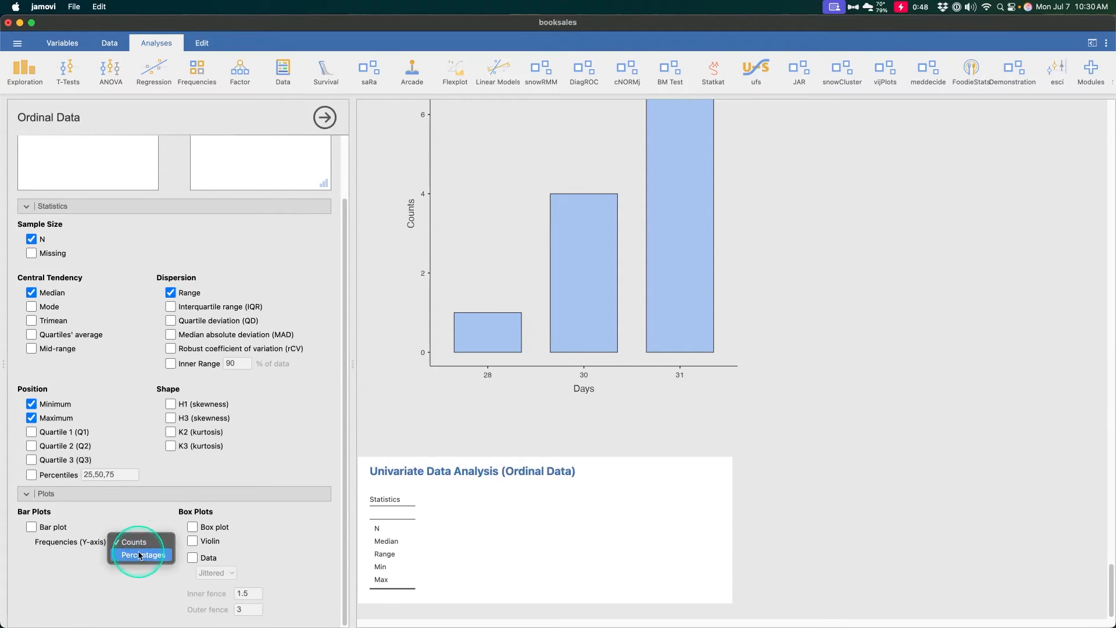
left_click(273, 538)
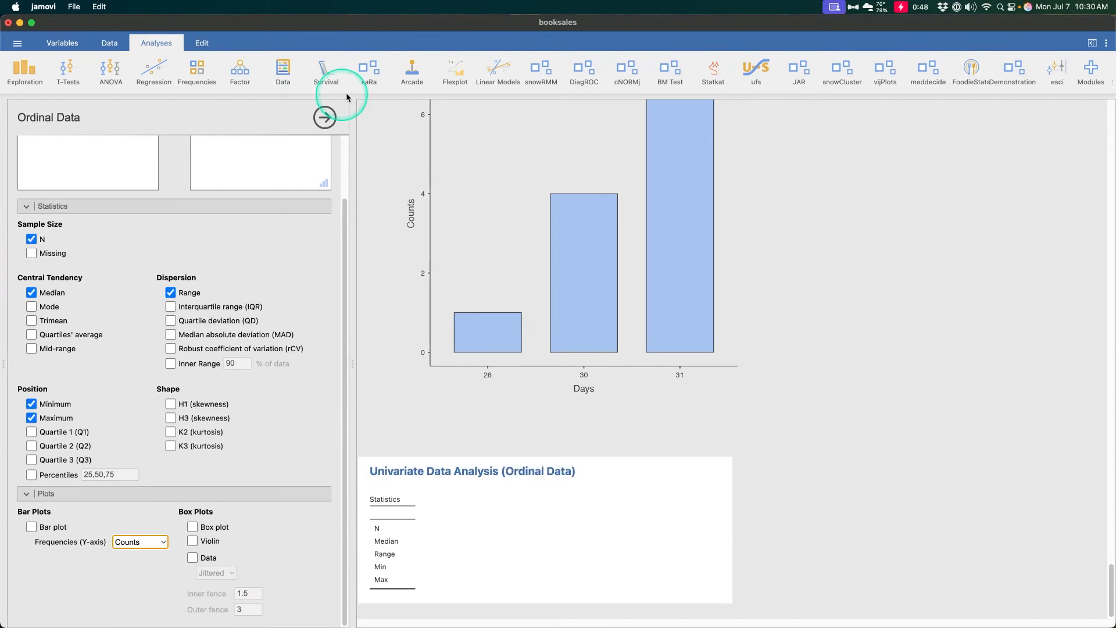
Step: Start saRa's univariate Numerical Data analysis, and try Sales as its variable before removing it
left_click(368, 72)
left_click(381, 203)
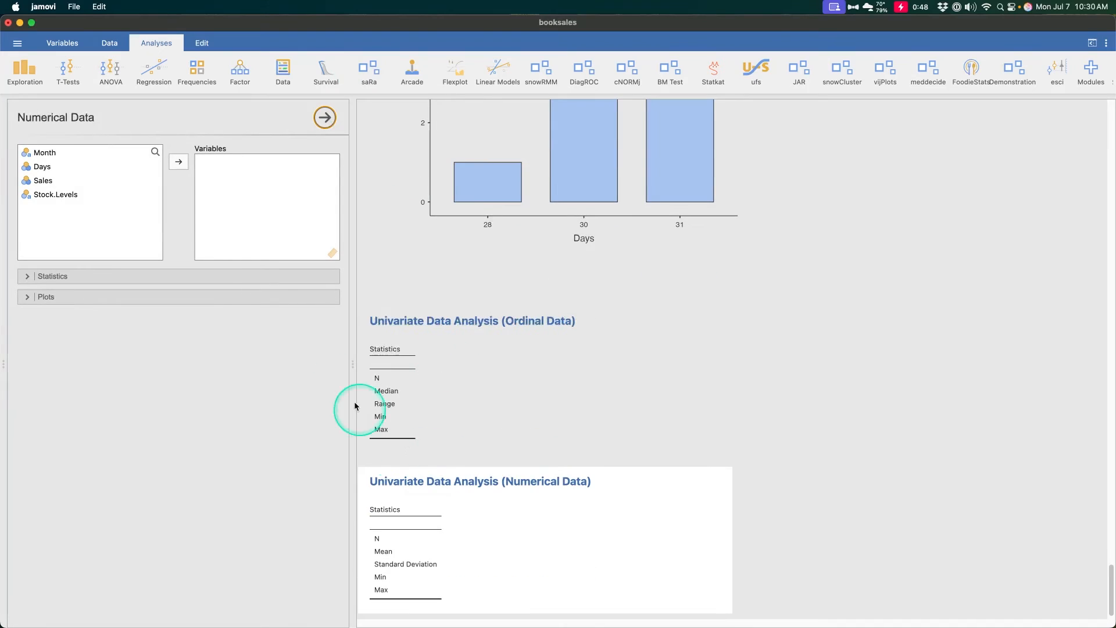
left_click(58, 180)
left_click(173, 167)
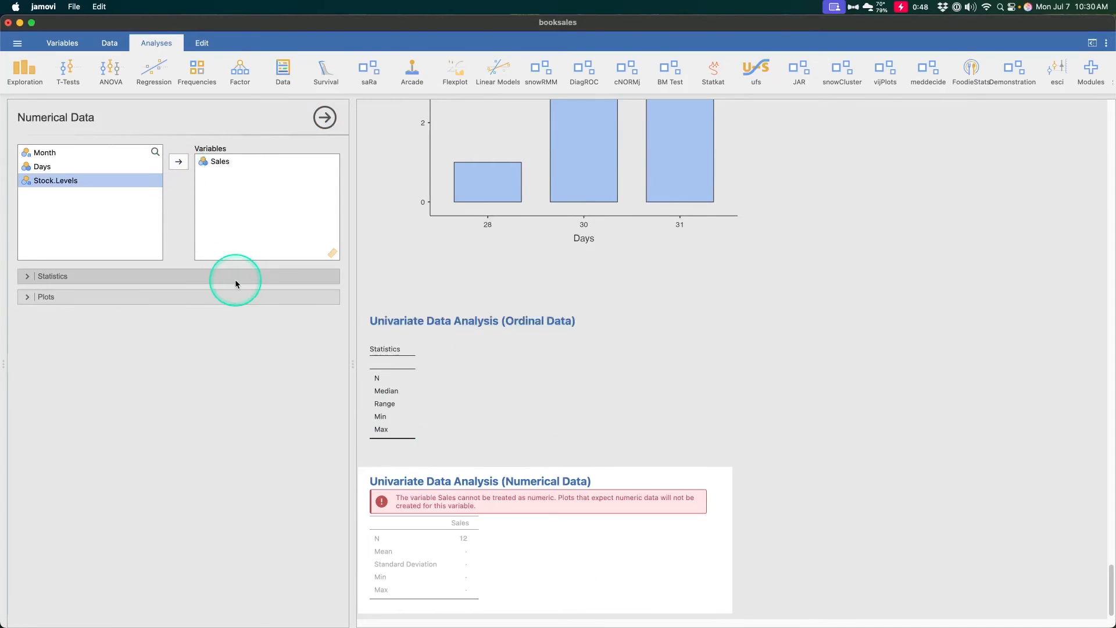
left_click(220, 161)
left_click(178, 162)
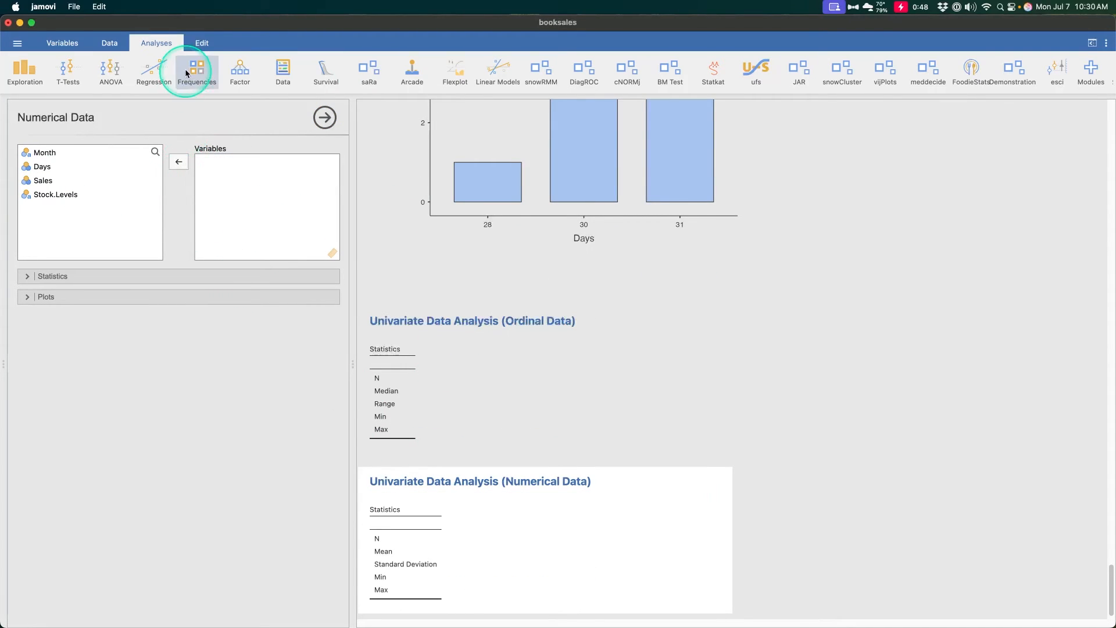
Step: Change the Sales variable to continuous in the data sheet and assign it to the univariate numerical analysis
left_click(110, 42)
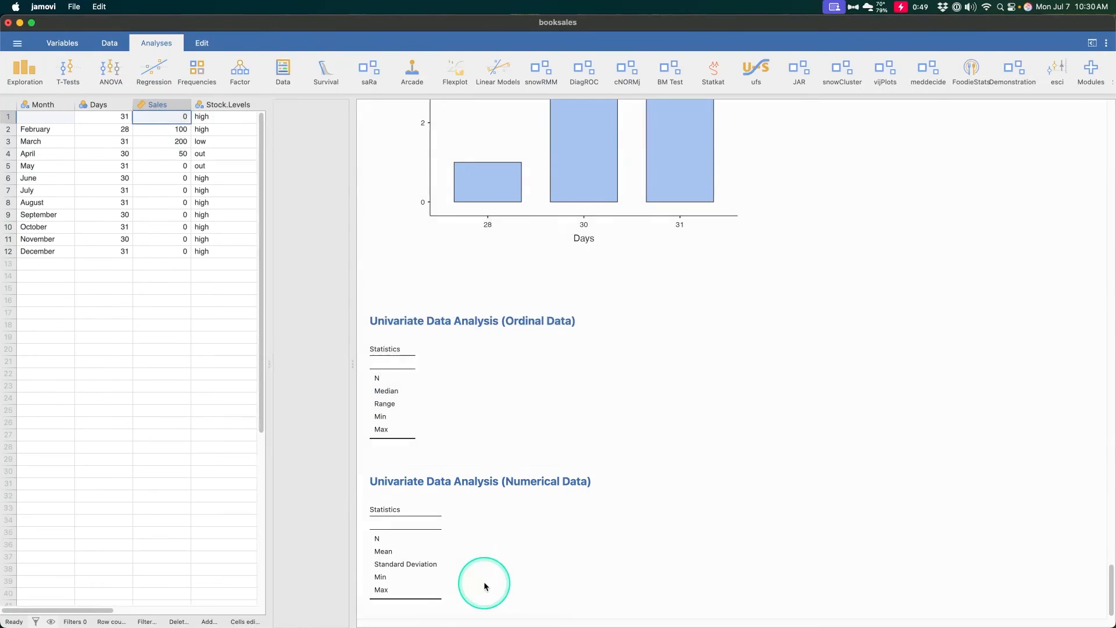
left_click(489, 591)
left_click(64, 180)
left_click(178, 162)
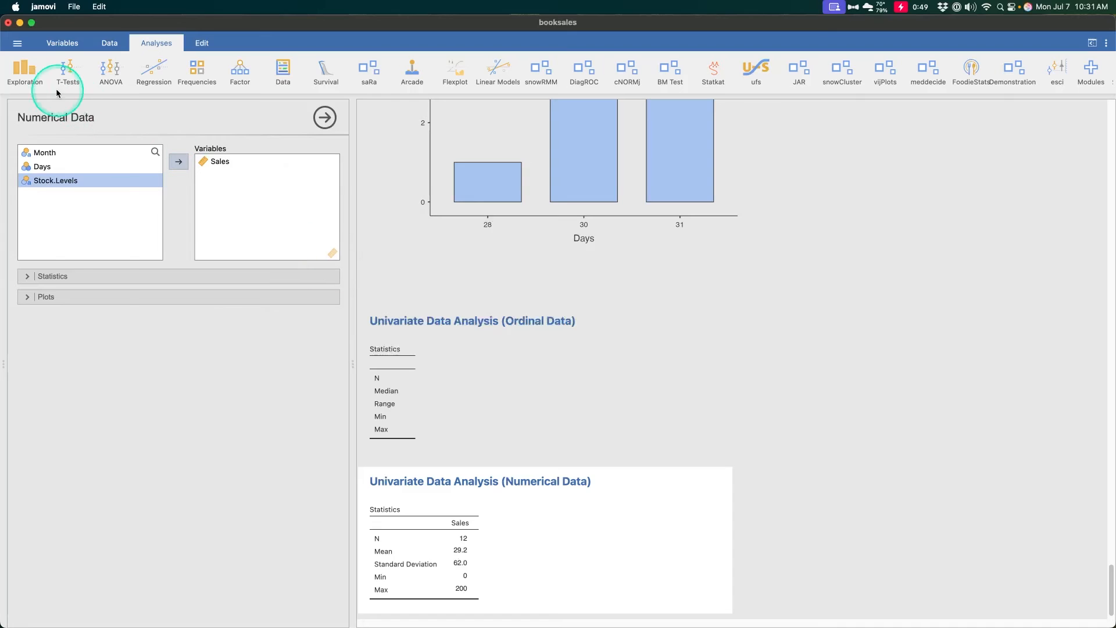
left_click(25, 71)
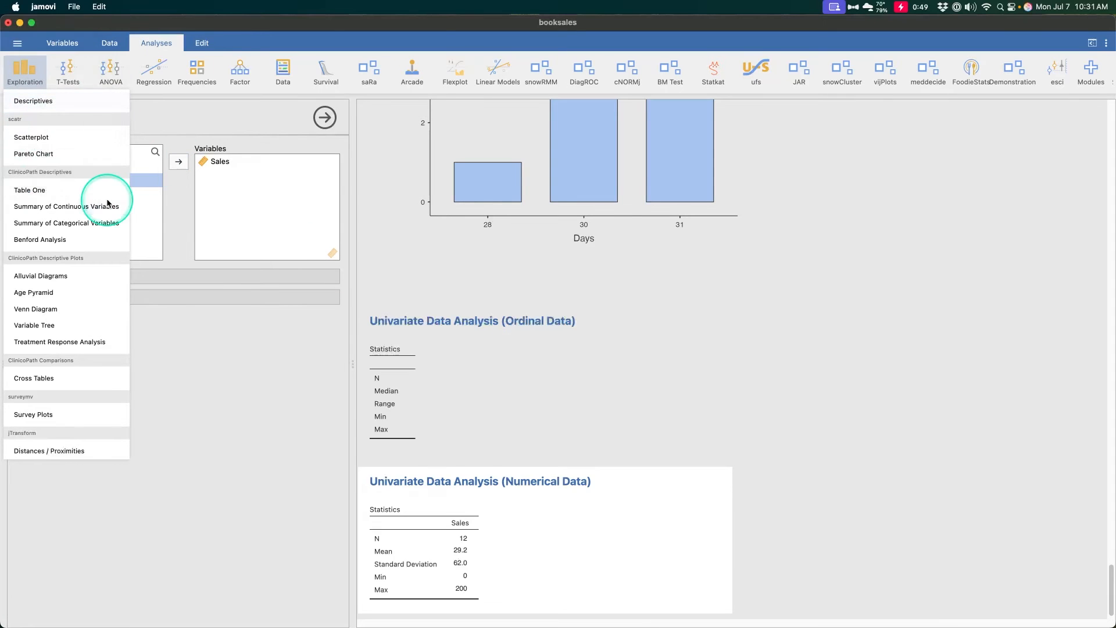
left_click(221, 423)
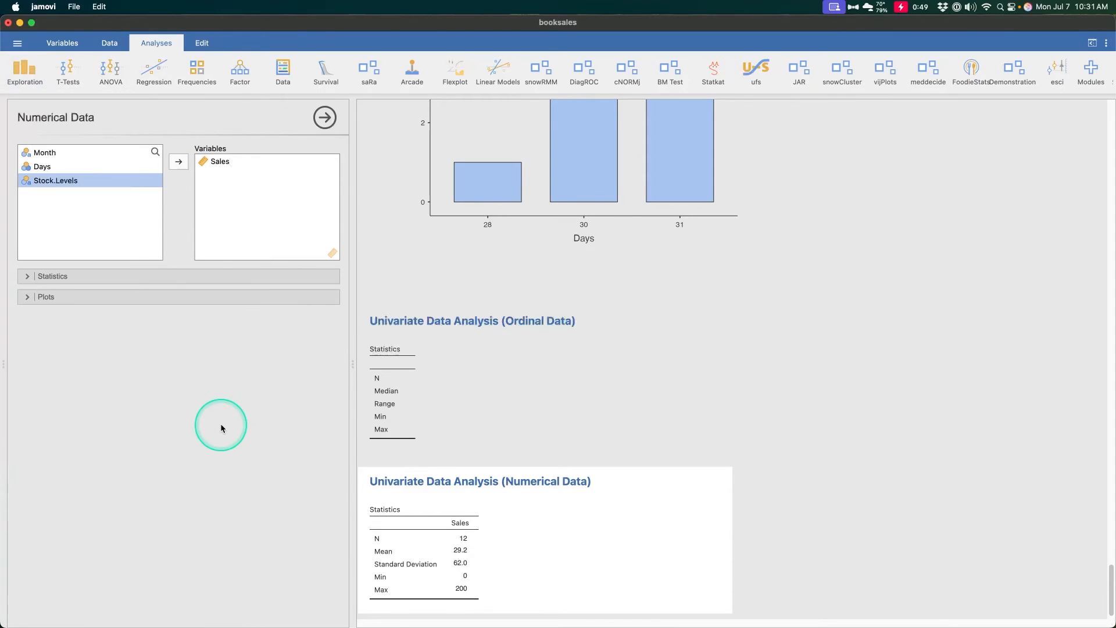
Step: Add the variance, median, mode, geometric mean, trimean, quartiles' average, mid-range, trimmed mean and winsorized mean for Sales
left_click(183, 271)
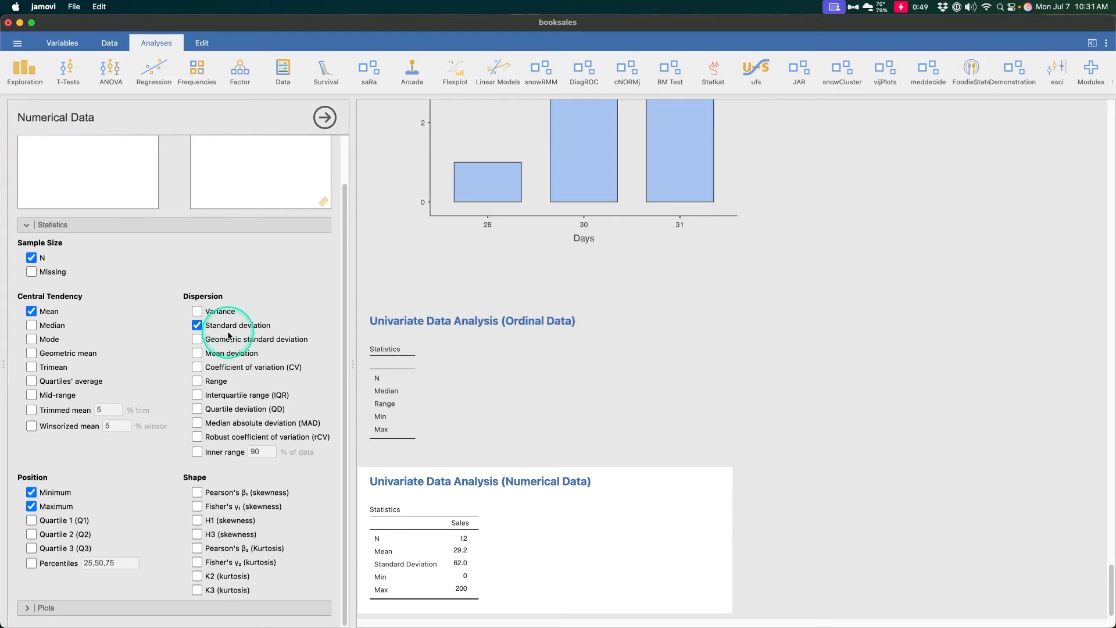
left_click(214, 311)
left_click(48, 325)
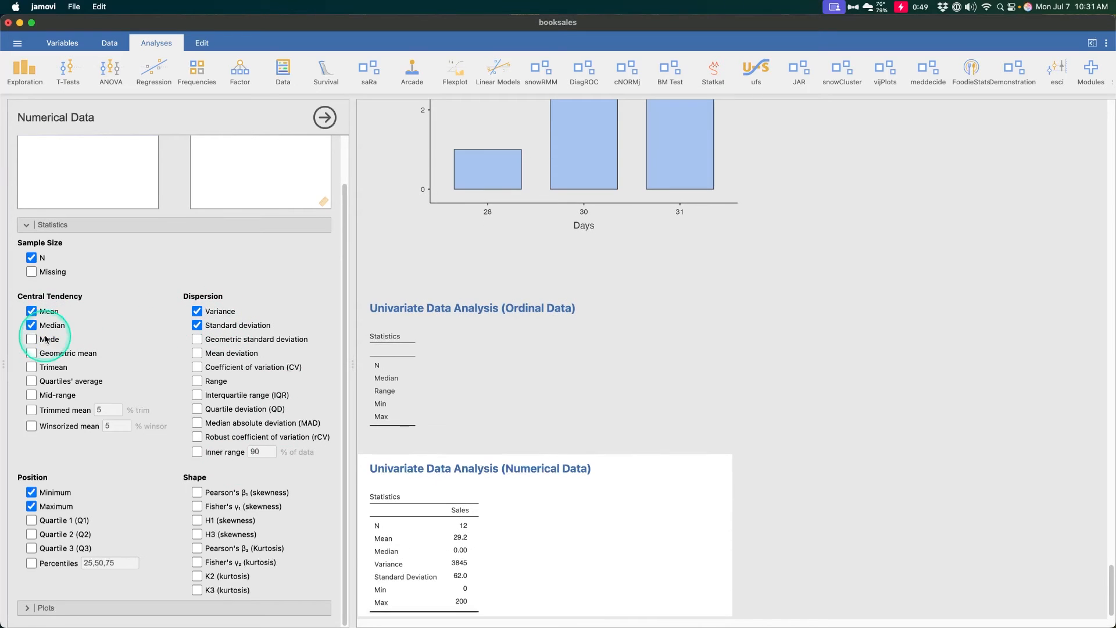
left_click(45, 339)
left_click(49, 353)
left_click(51, 367)
left_click(54, 381)
left_click(56, 395)
left_click(57, 410)
left_click(59, 426)
Step: Add the geometric standard deviation, mean deviation, CV, range, IQR, quartile deviation, MAD, robust CV and inner range for Sales
left_click(230, 339)
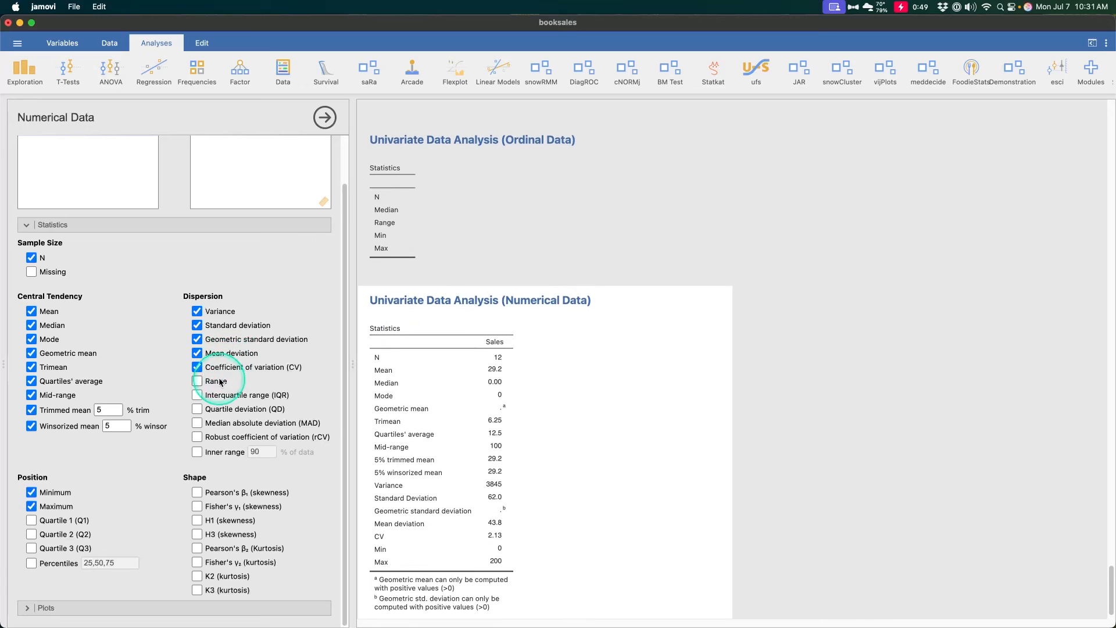
left_click(220, 382)
left_click(221, 395)
left_click(222, 409)
left_click(223, 423)
left_click(224, 437)
left_click(225, 453)
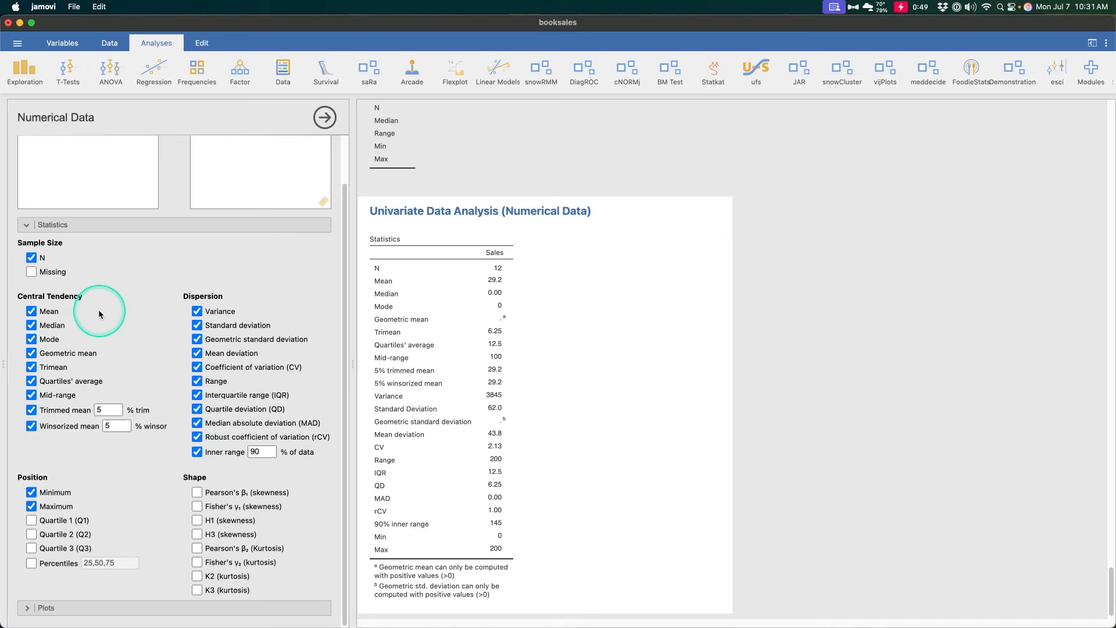
Step: Add quartiles Q1, Q2 and Q3 and all the skewness and kurtosis measures to the Sales statistics
left_click(57, 535)
left_click(56, 548)
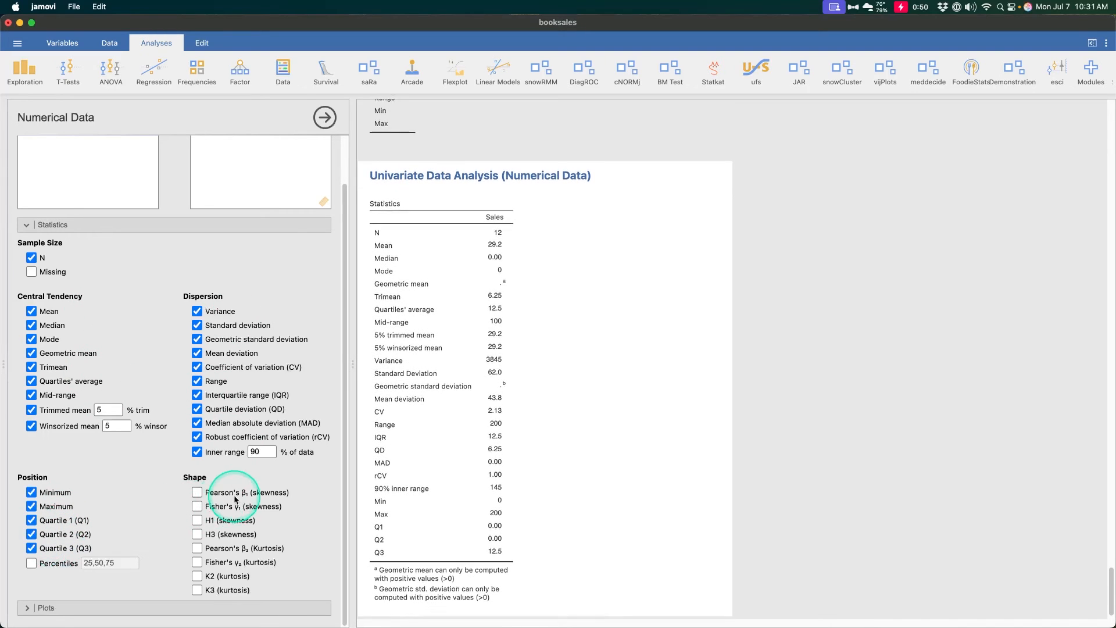
left_click(225, 492)
left_click(224, 506)
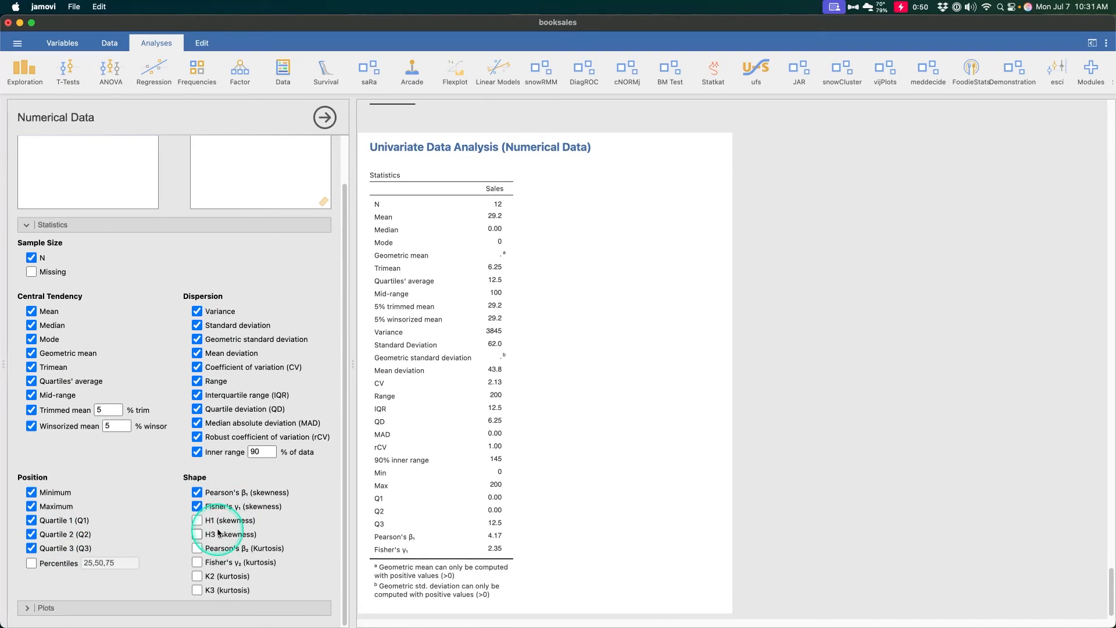
left_click(210, 521)
left_click(198, 534)
left_click(198, 549)
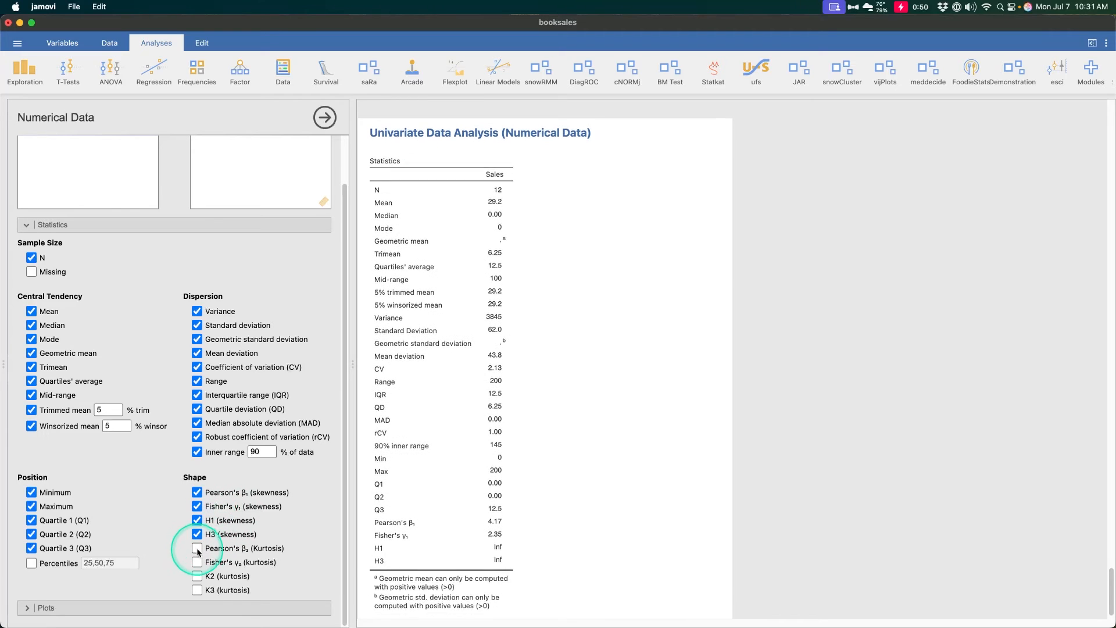
left_click(198, 563)
left_click(197, 577)
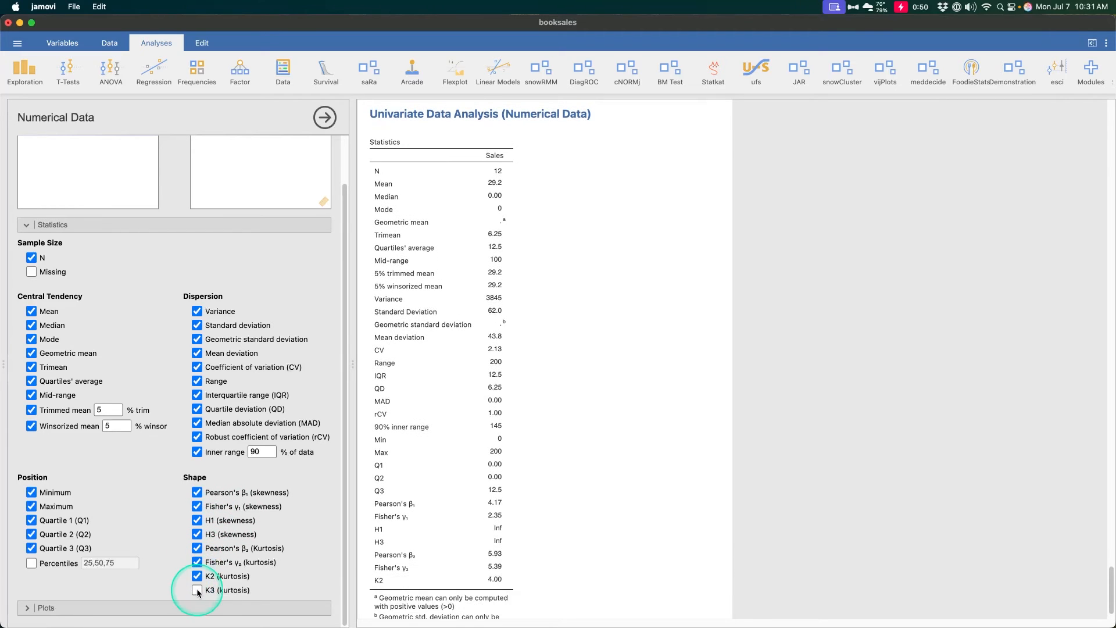
left_click(198, 590)
Step: Add a Sales histogram with a density and a normal curve overlaid
left_click(238, 607)
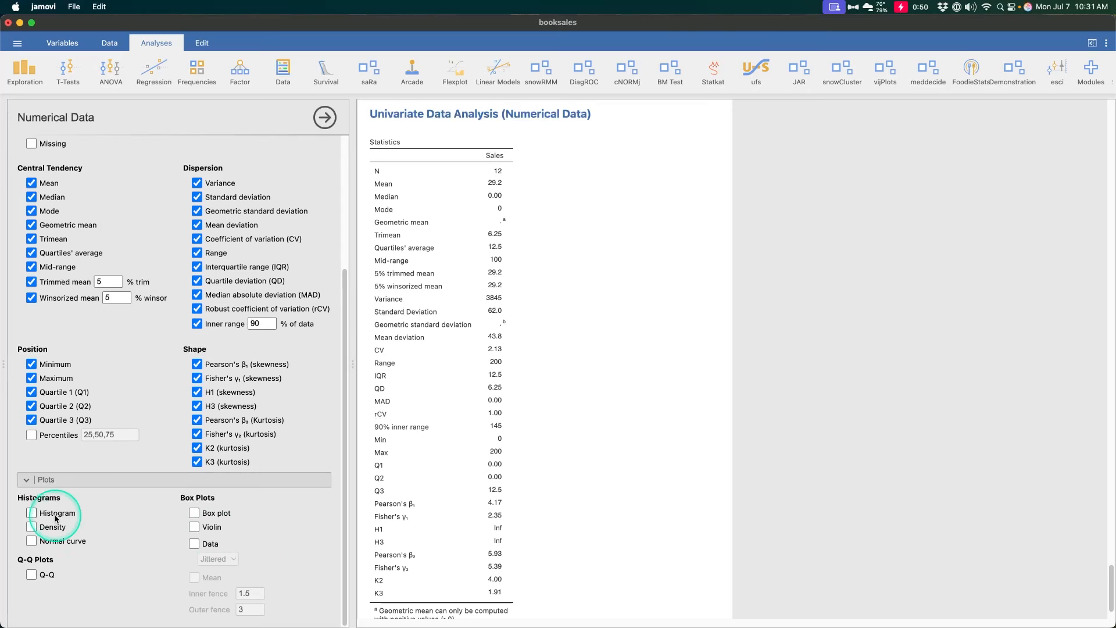
left_click(56, 514)
left_click(53, 527)
left_click(57, 541)
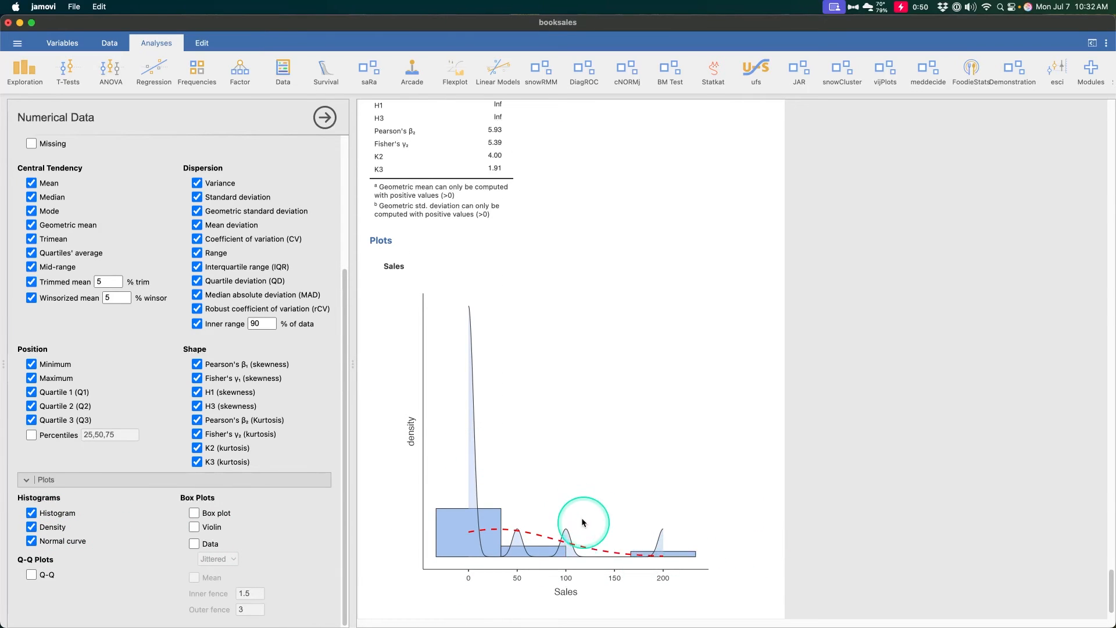
Step: Check the Sales values in the data sheet, and return to the numerical analysis options
left_click(104, 43)
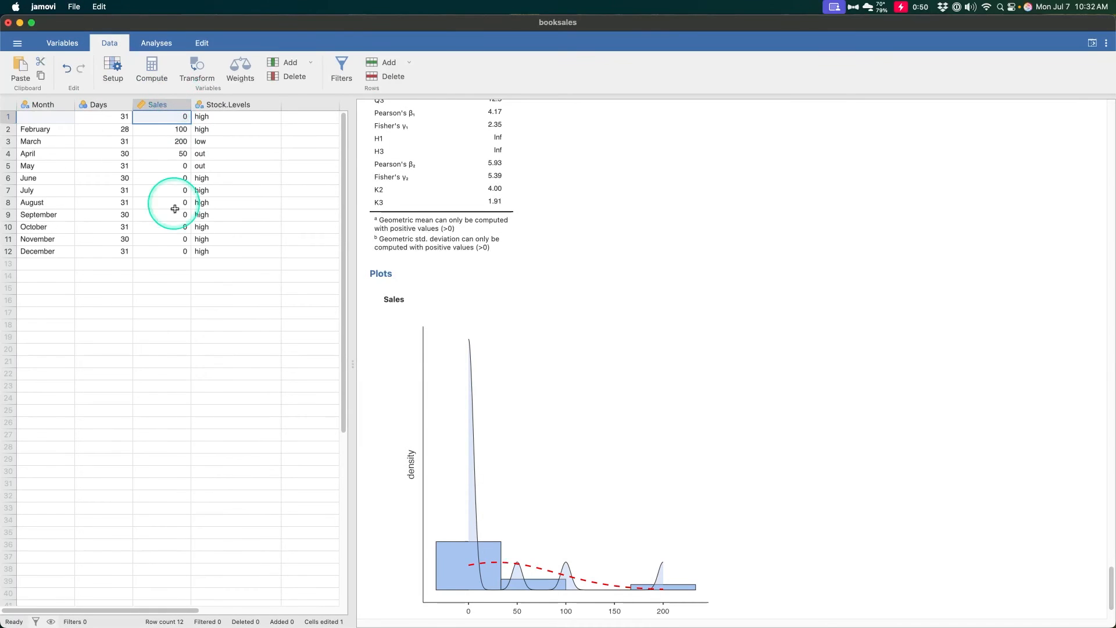
left_click(157, 43)
left_click(109, 43)
left_click(165, 39)
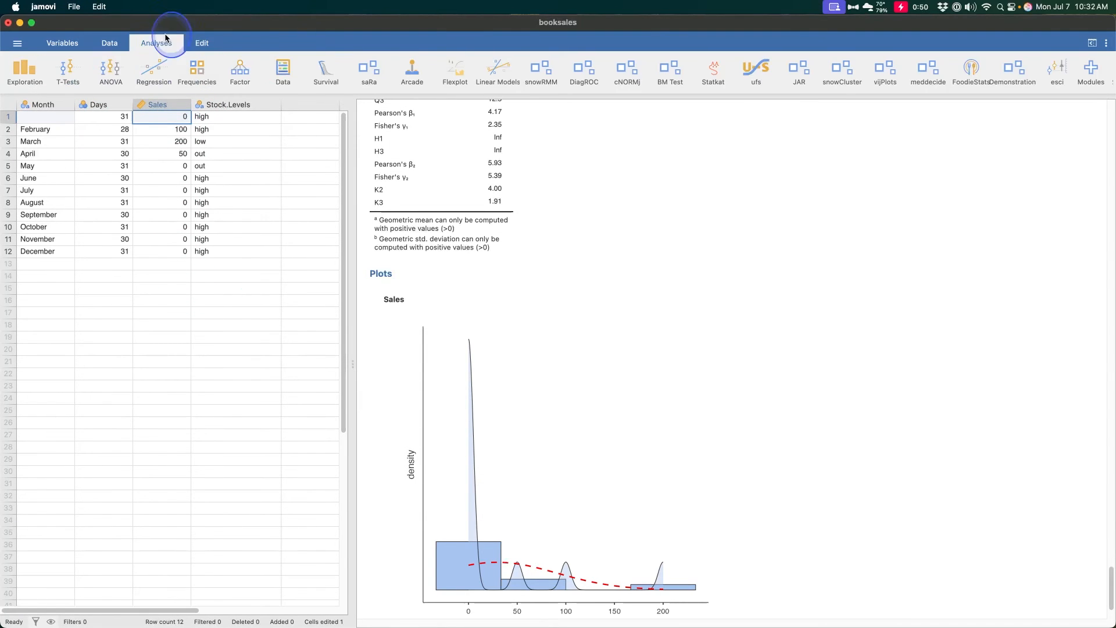
left_click(560, 486)
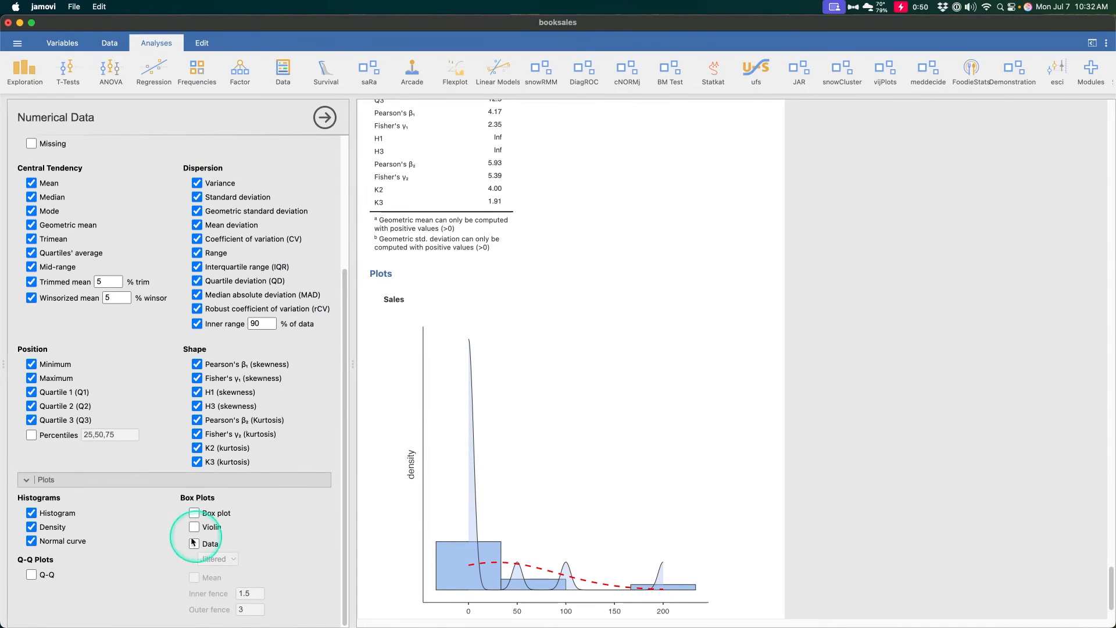
Step: Add a Q-Q plot for Sales and a box plot combined with a violin, jittered data points and the mean
left_click(31, 574)
scroll(568, 428, "down", 7)
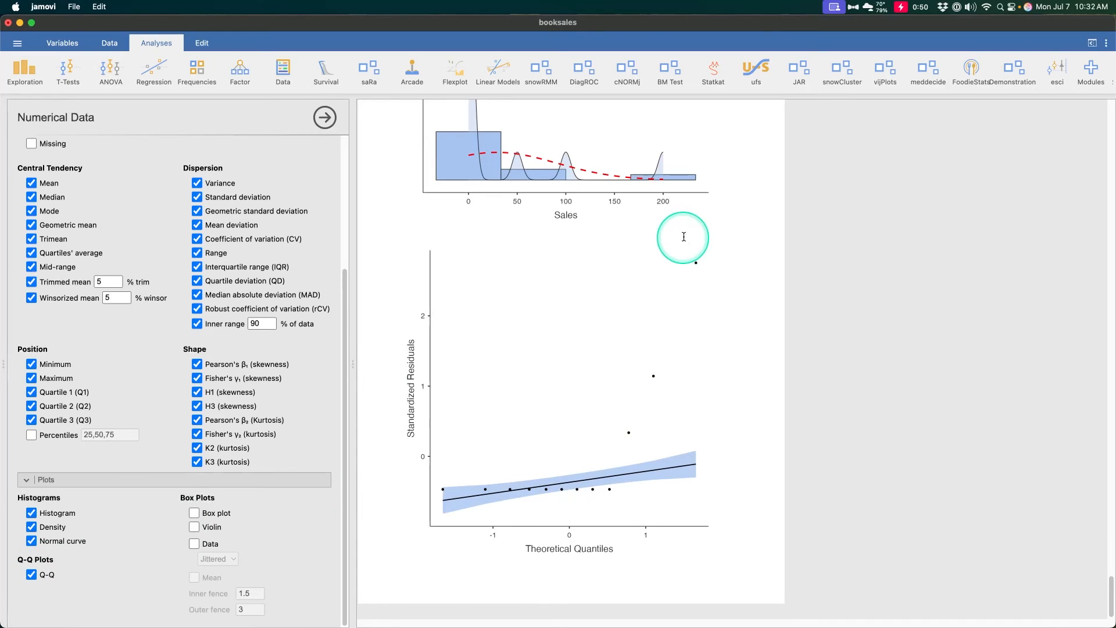
left_click(195, 513)
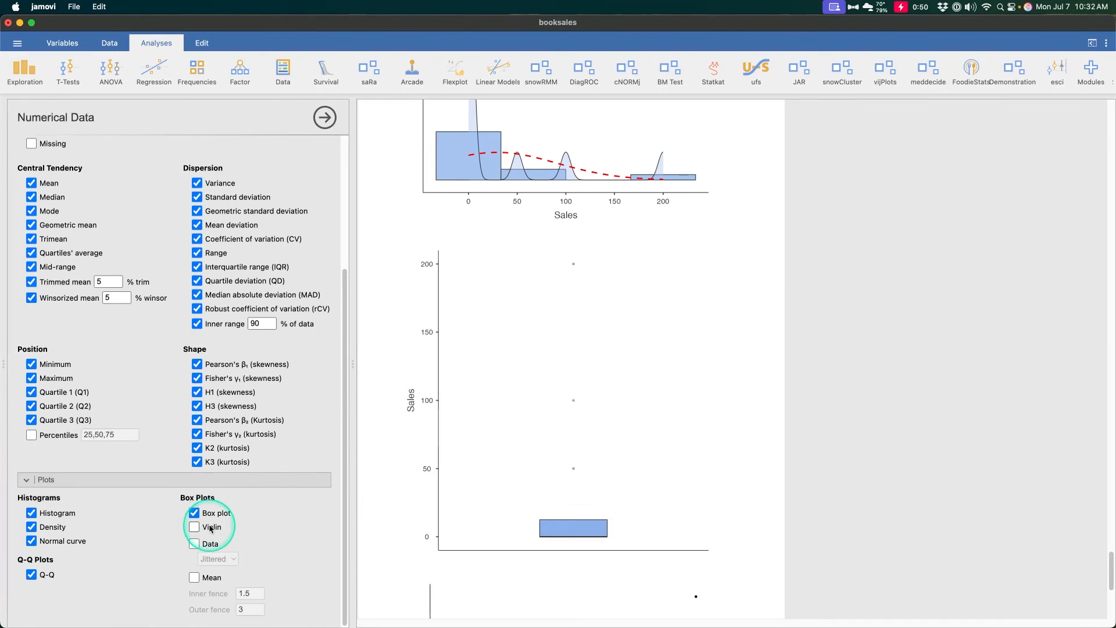
left_click(211, 528)
left_click(262, 543)
left_click(215, 577)
scroll(645, 464, "down", 6)
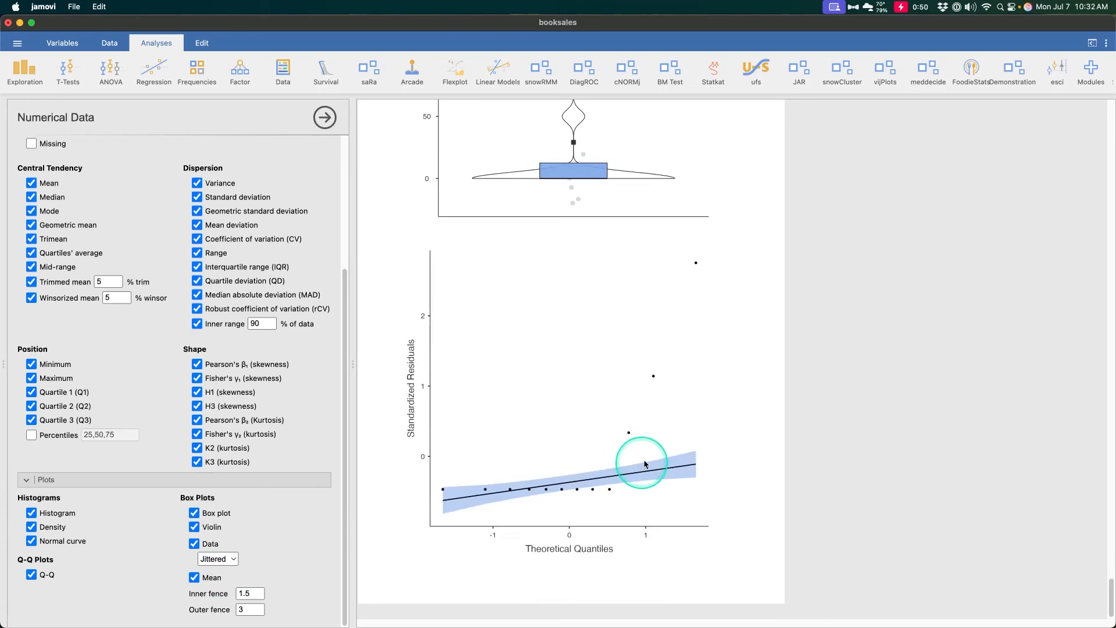
Step: Examine the Sales violin box plot, including its outlying points, and the Q-Q plot
scroll(645, 464, "up", 10)
scroll(650, 444, "down", 3)
scroll(643, 320, "up", 2)
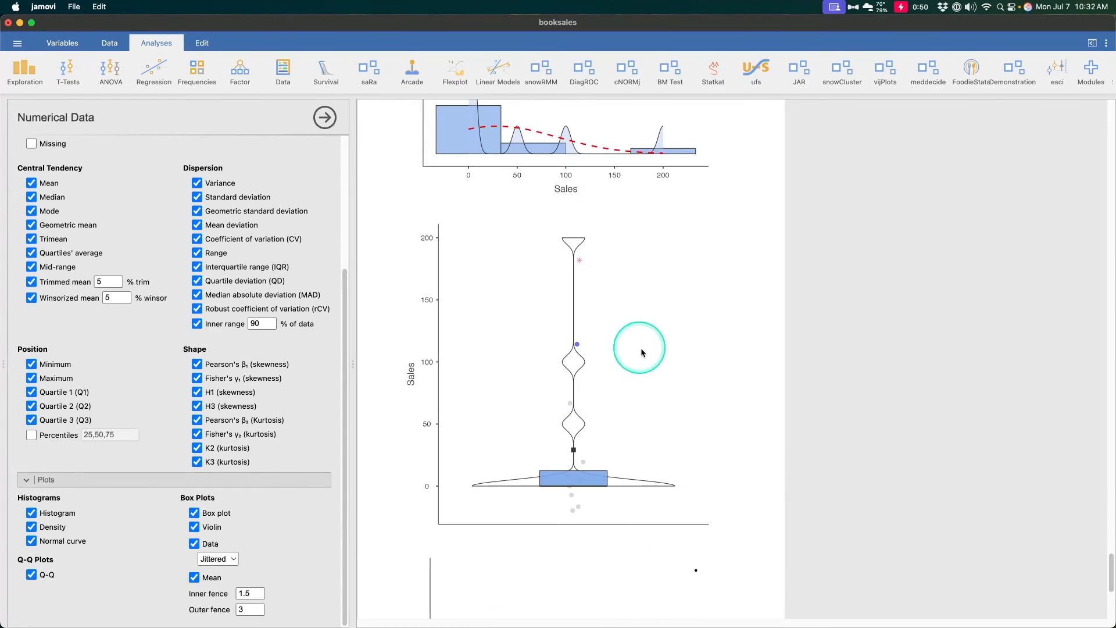
scroll(634, 437, "down", 5)
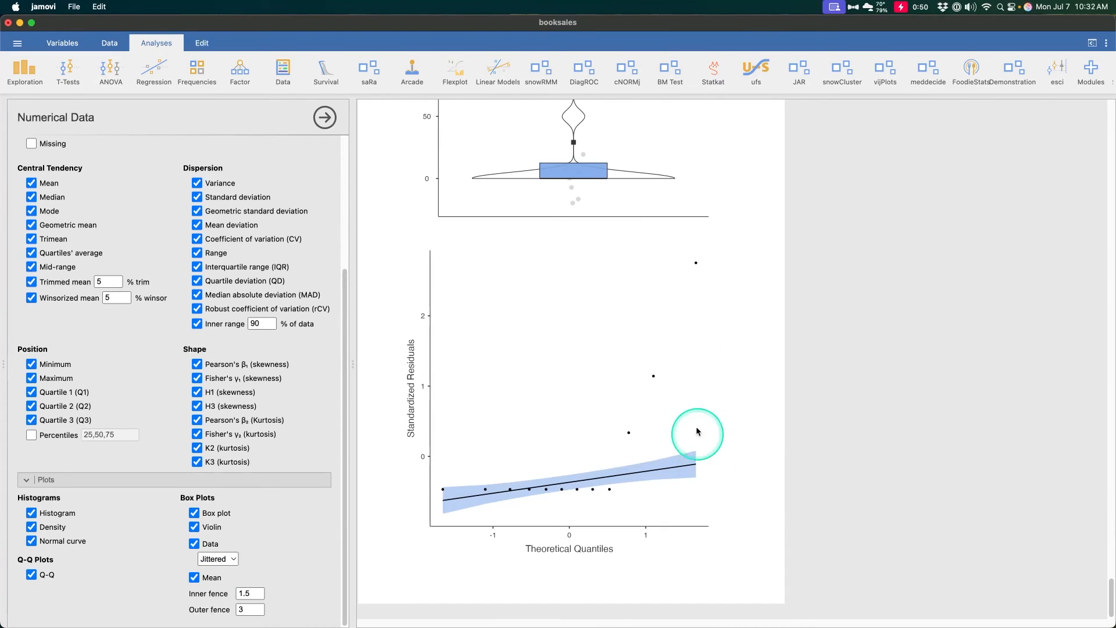
scroll(651, 355, "up", 6)
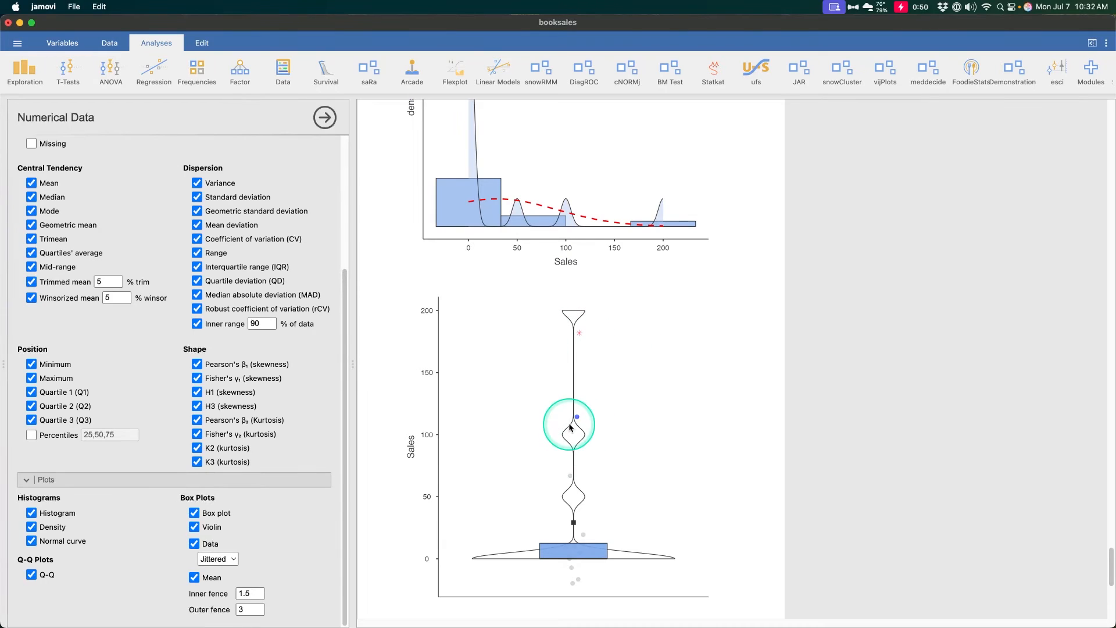
key("alt+s")
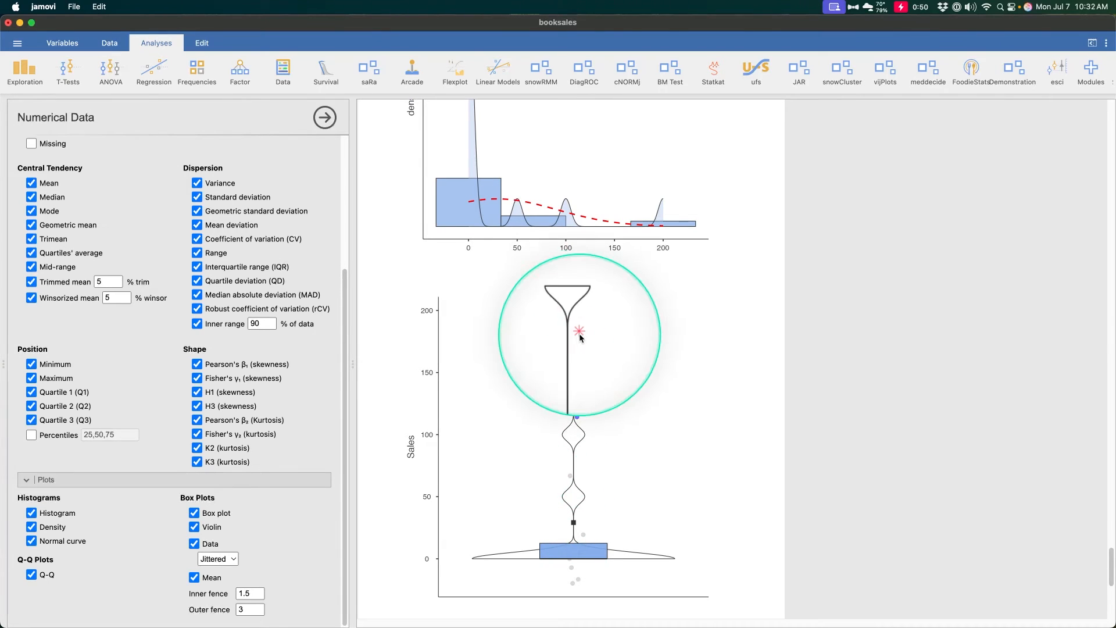
scroll(648, 531, "down", 6)
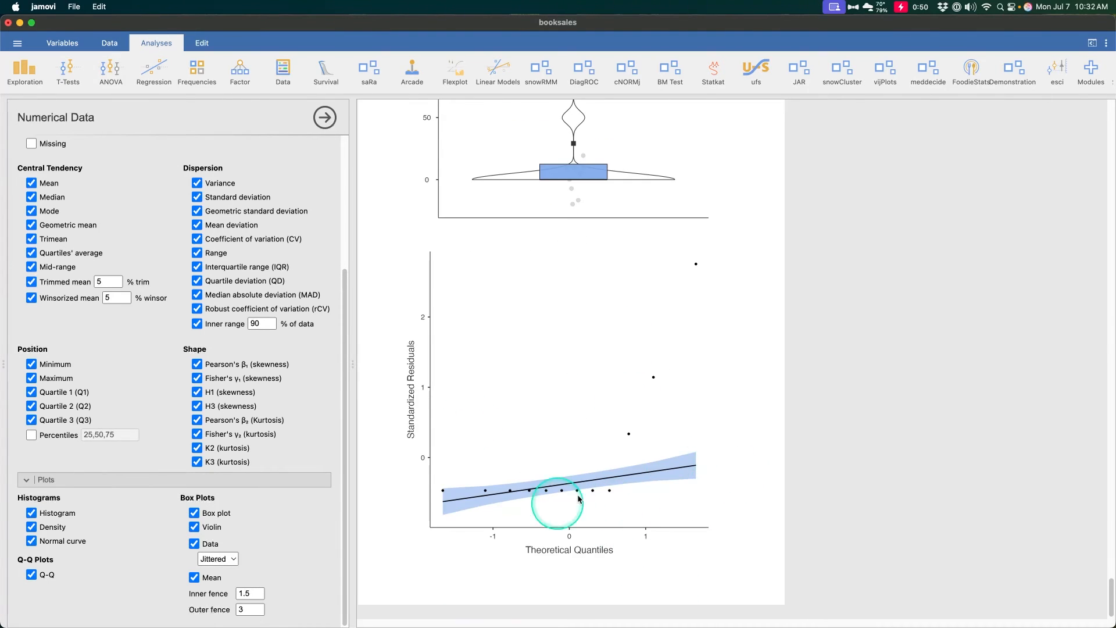
scroll(619, 452, "up", 6)
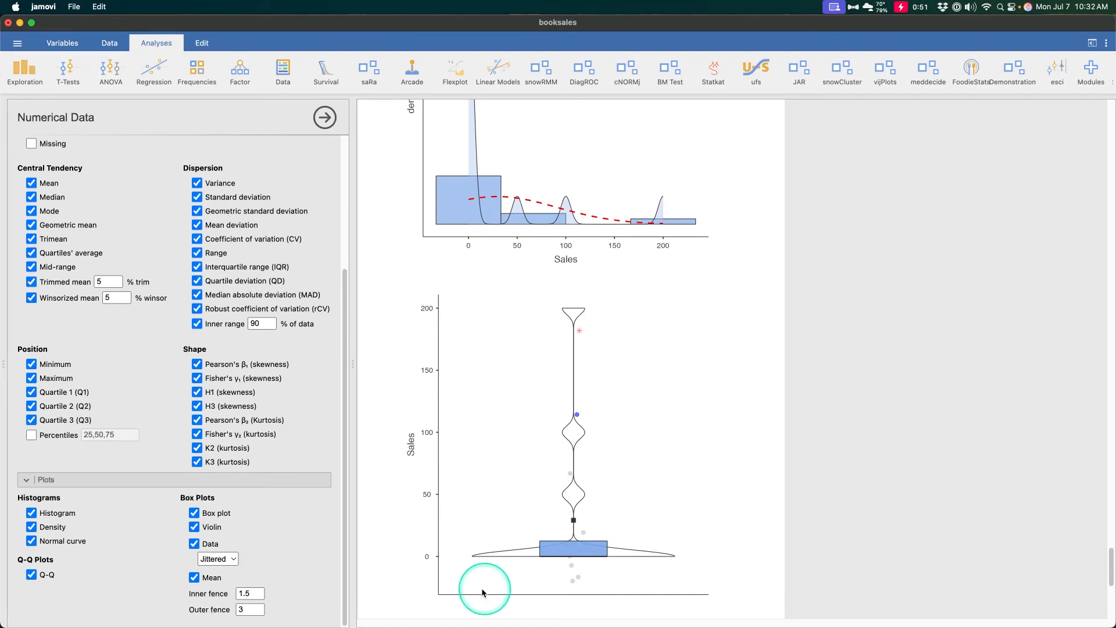
Step: Turn the box plot's mean marker off and on repeatedly to redraw the jittered data points
left_click(194, 577)
left_click(193, 578)
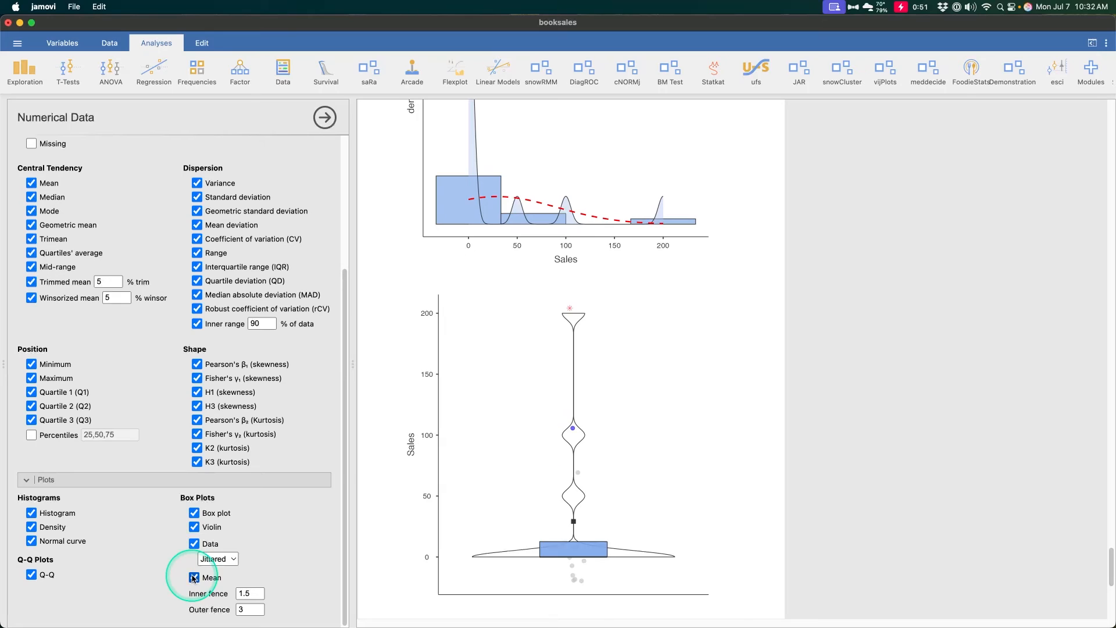
left_click(194, 578)
left_click(194, 578)
left_click(193, 578)
left_click(194, 578)
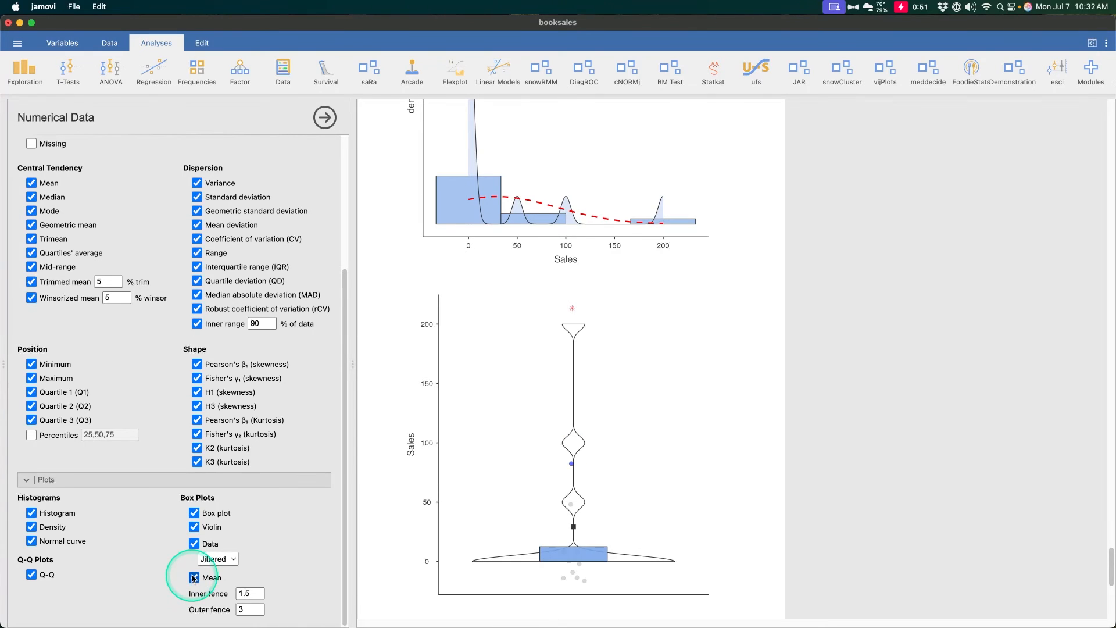
left_click(194, 578)
left_click(193, 578)
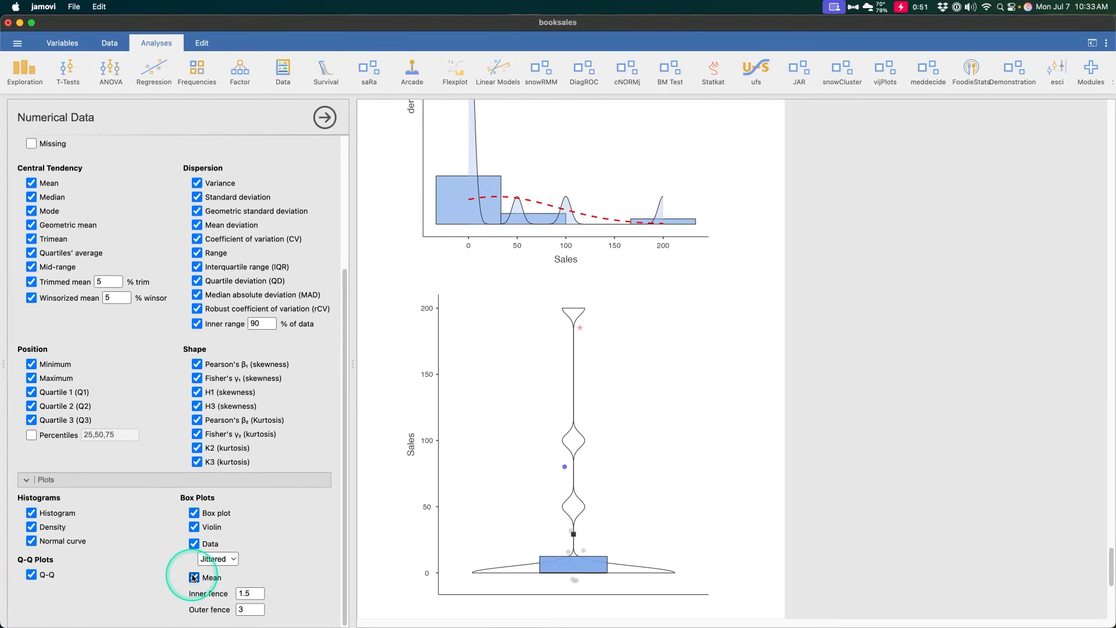
Step: Review the Sales histogram, box plot and Q-Q plot along with the numerical analysis's statistics and plot options
scroll(619, 500, "down", 5)
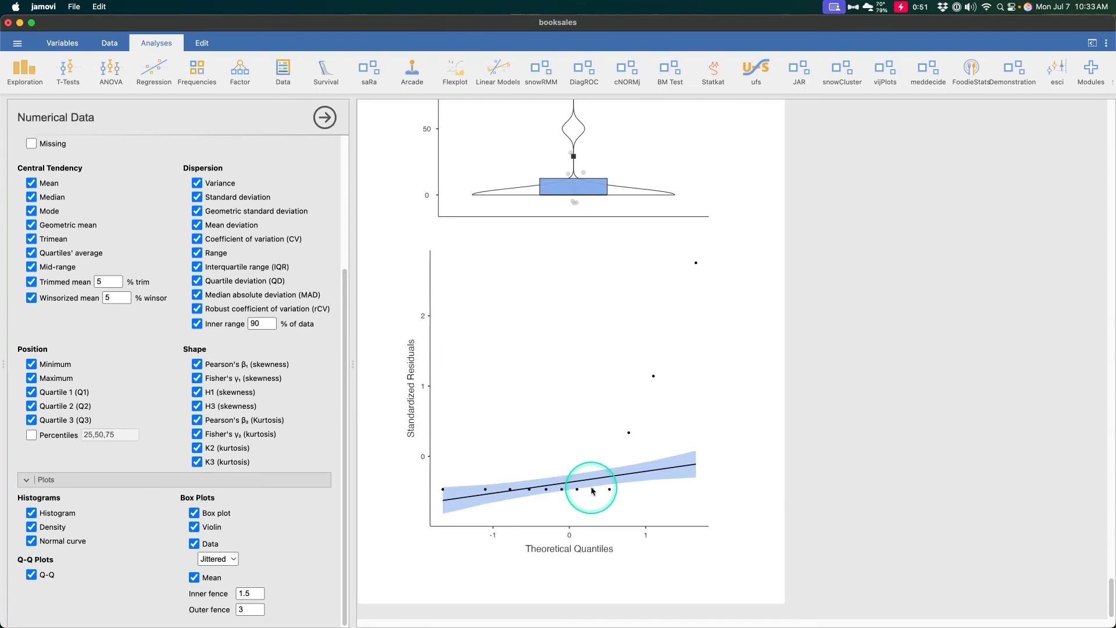
scroll(585, 495, "up", 8)
scroll(585, 495, "down", 2)
scroll(269, 546, "up", 5)
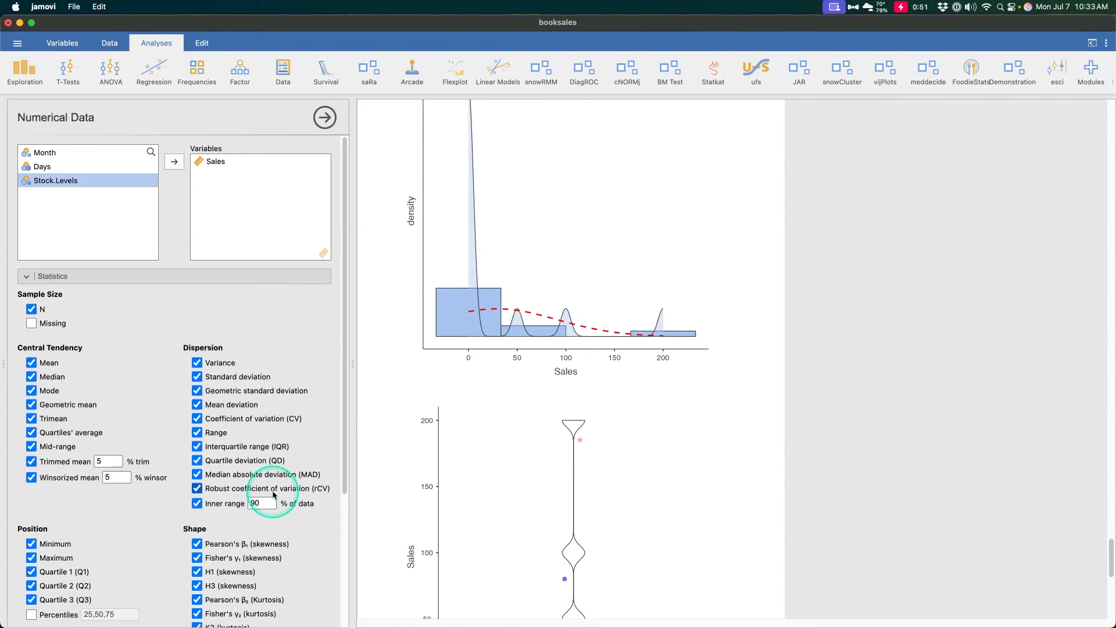
scroll(279, 483, "down", 5)
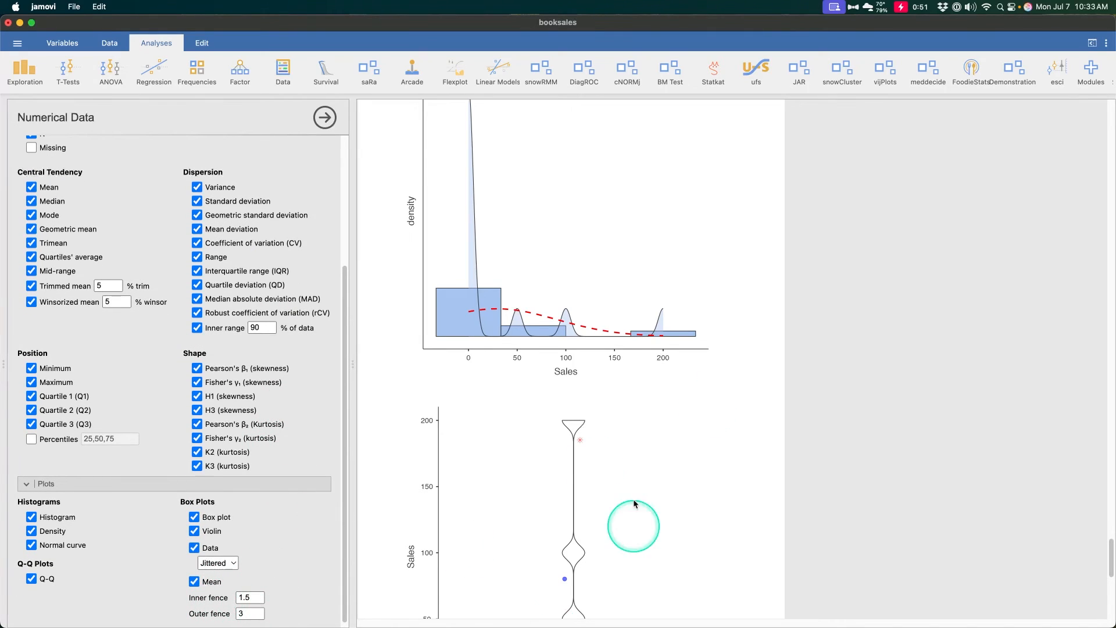
scroll(645, 494, "down", 6)
scroll(655, 449, "up", 5)
scroll(552, 487, "down", 10)
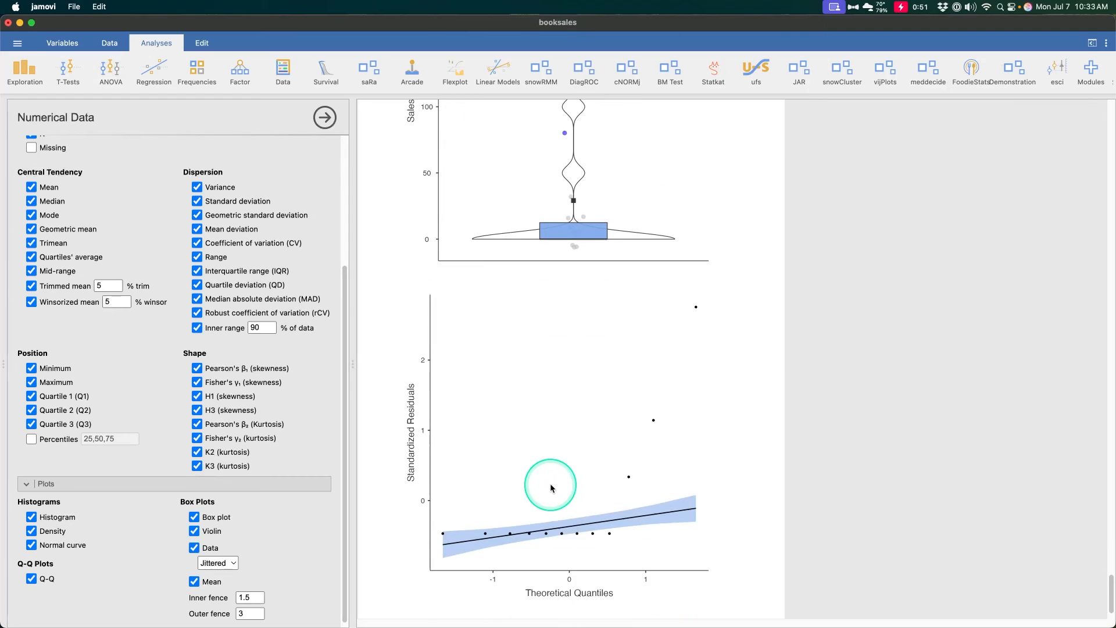
scroll(243, 348, "up", 5)
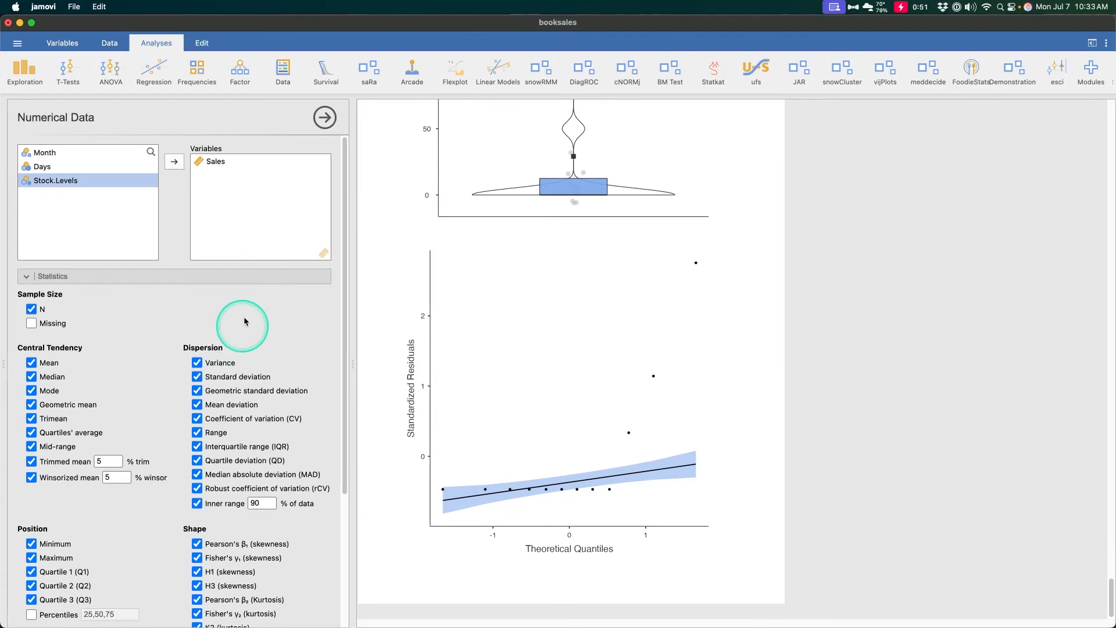
scroll(175, 383, "down", 5)
scroll(204, 355, "up", 5)
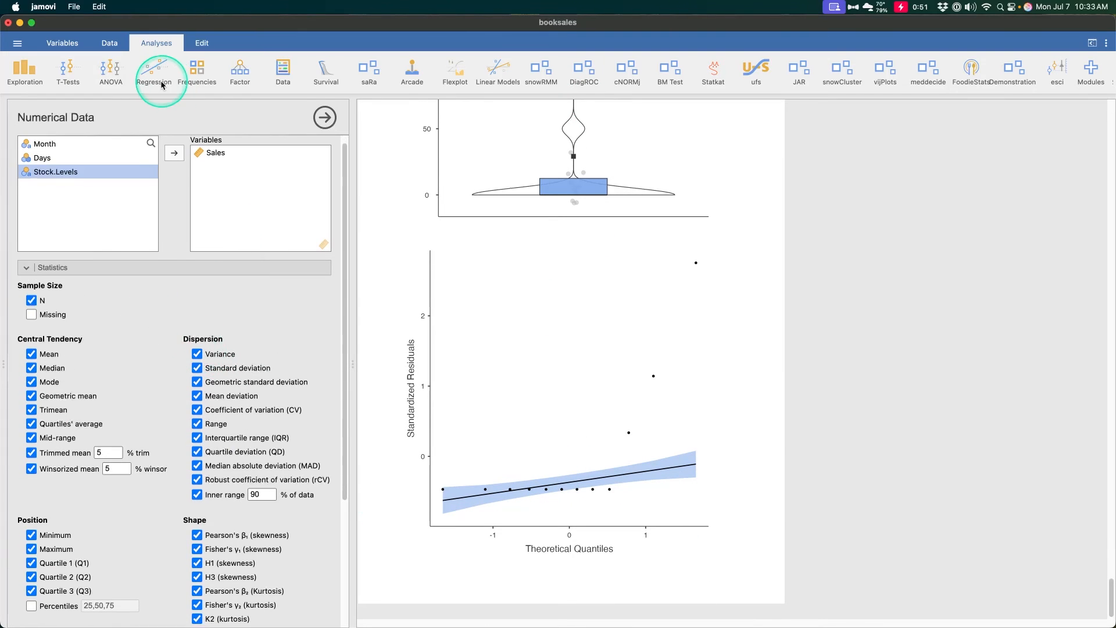
Step: Start saRa's bivariate Categorical Data analysis and bring its empty result tables into view
left_click(370, 73)
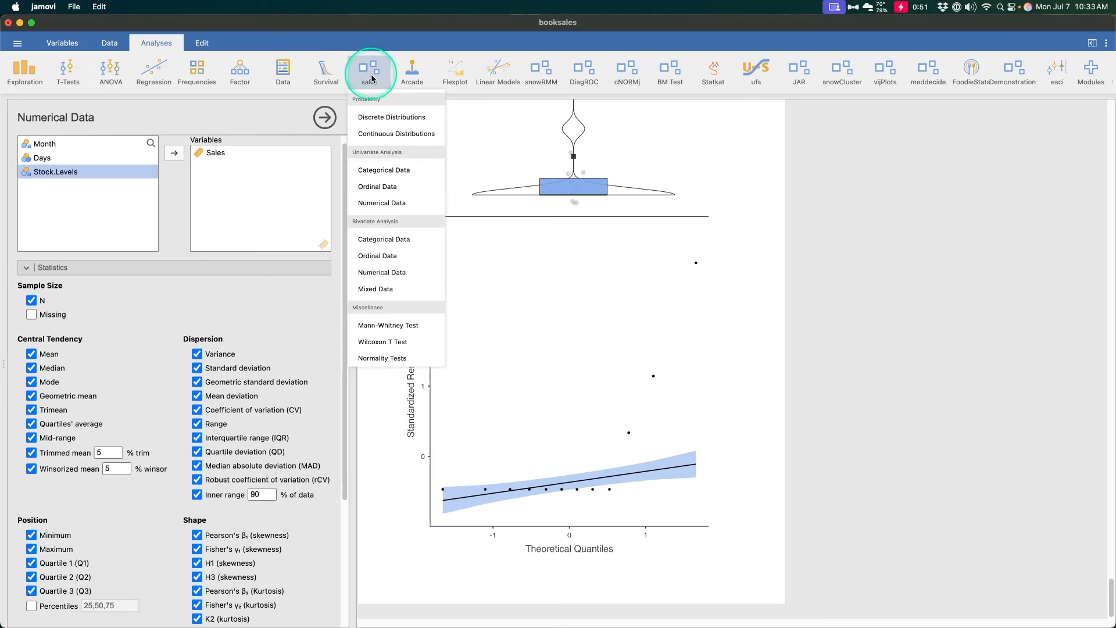
left_click(402, 240)
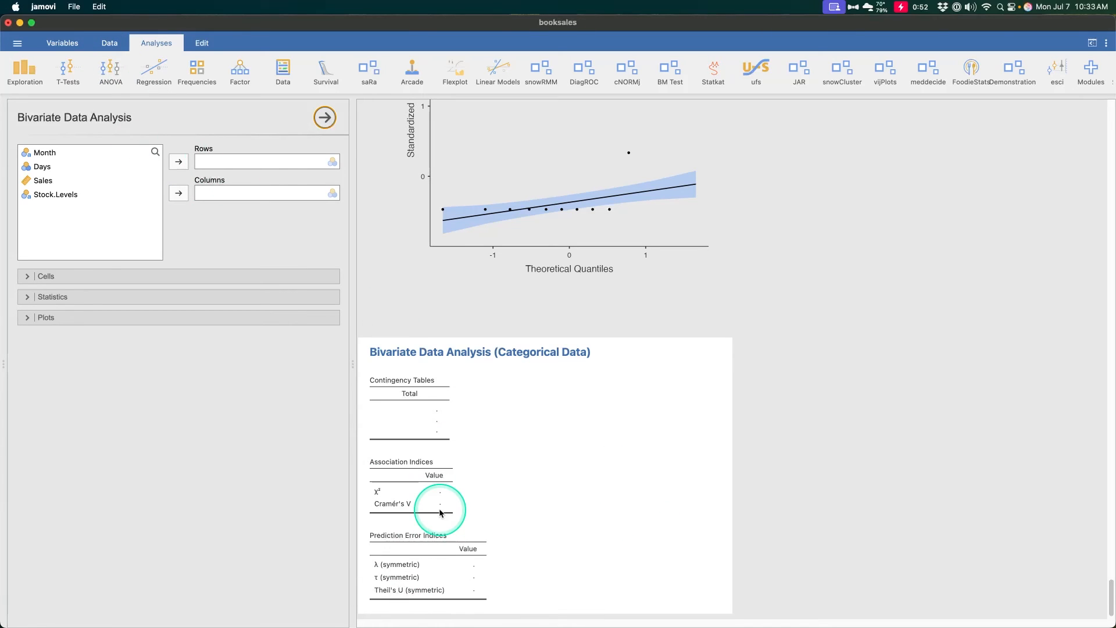
scroll(440, 513, "down", 1)
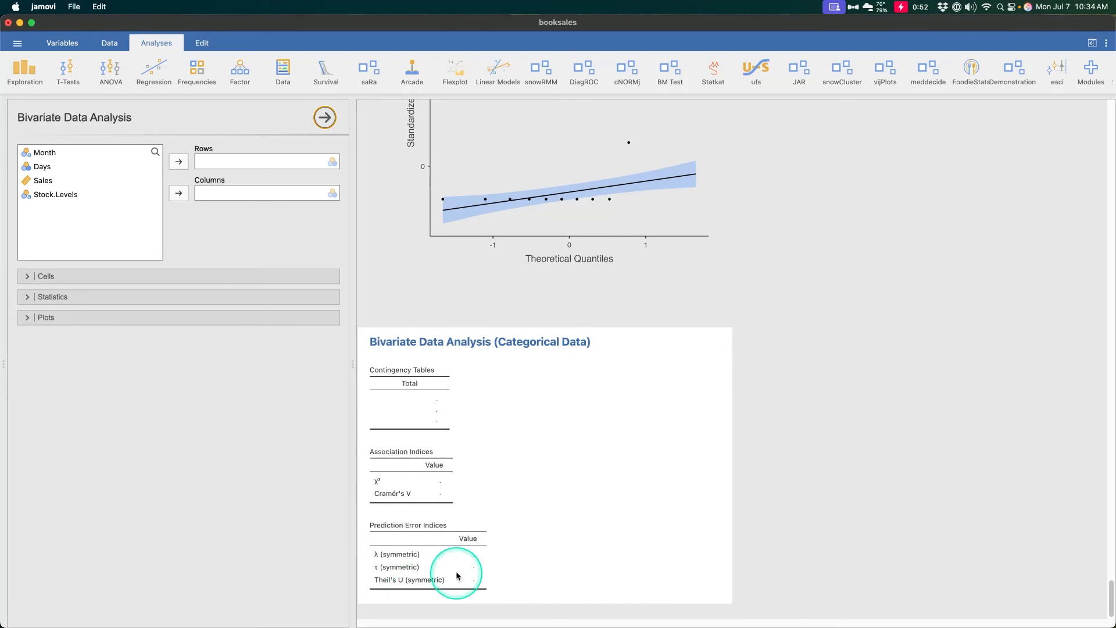
Step: Look over the standard Frequencies analyses for comparison with the bivariate categorical analysis
left_click(207, 59)
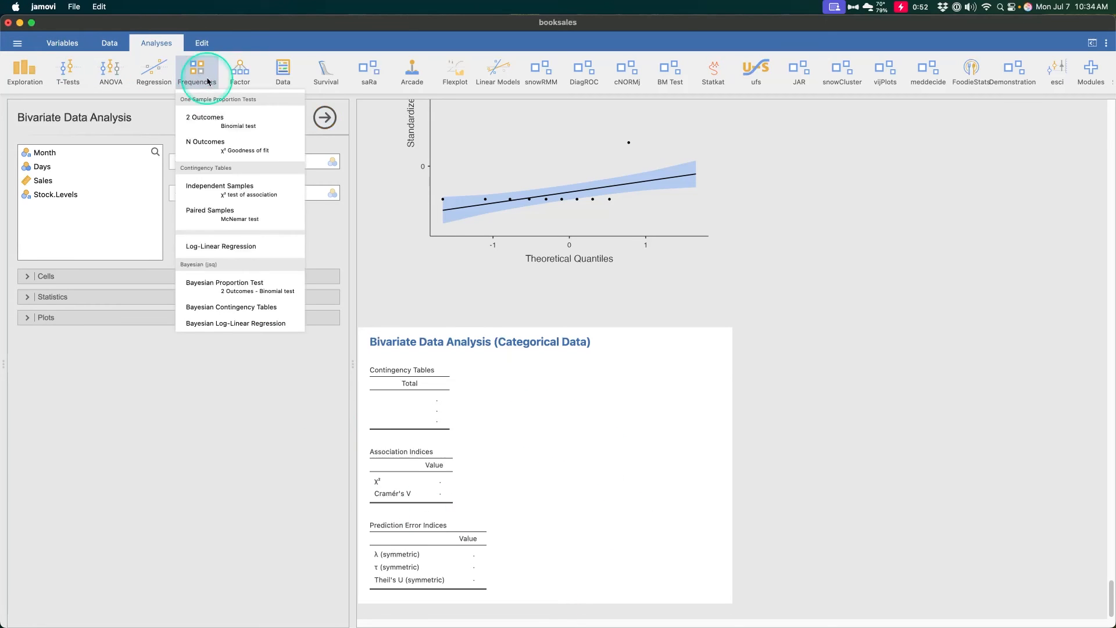
left_click(260, 440)
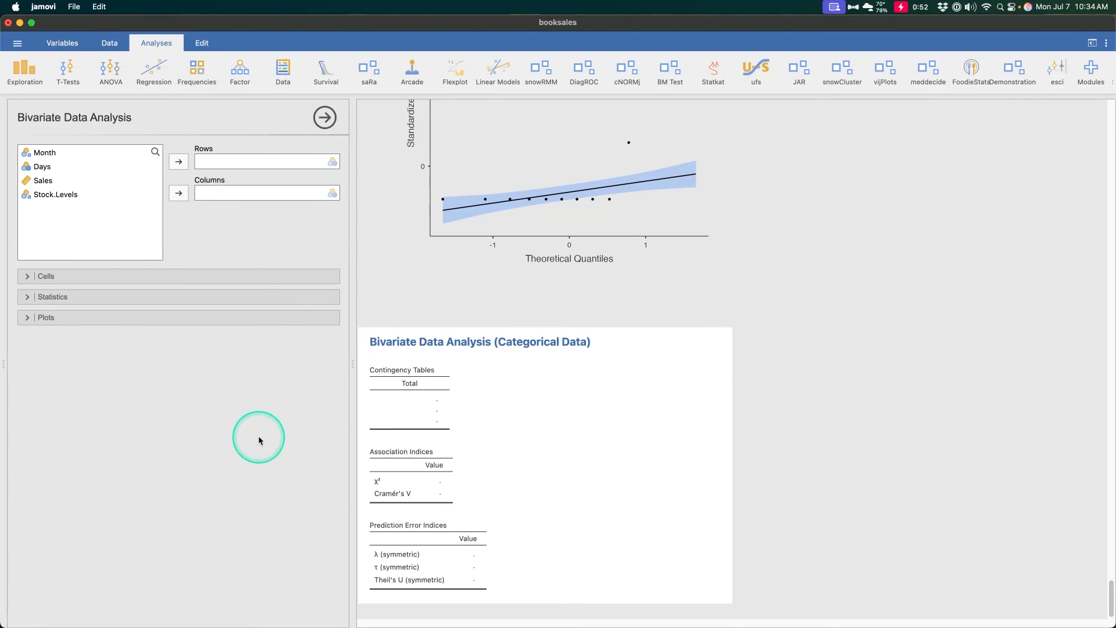
left_click(205, 63)
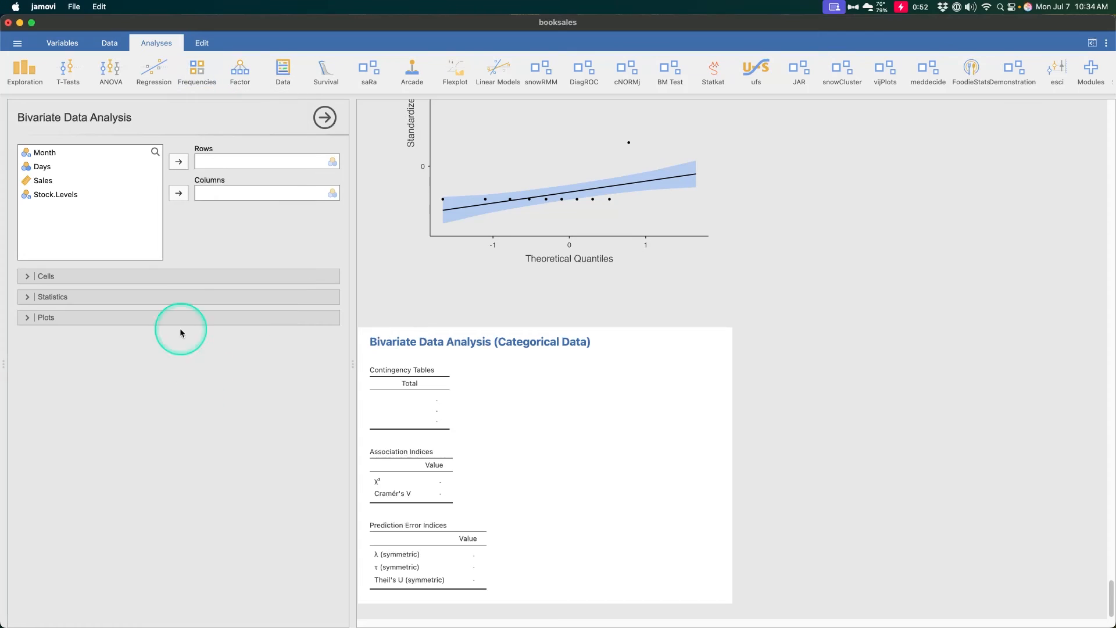
Step: Expand the cell, statistics and plot options of the bivariate categorical analysis to examine the available indices and plots
left_click(180, 273)
left_click(179, 356)
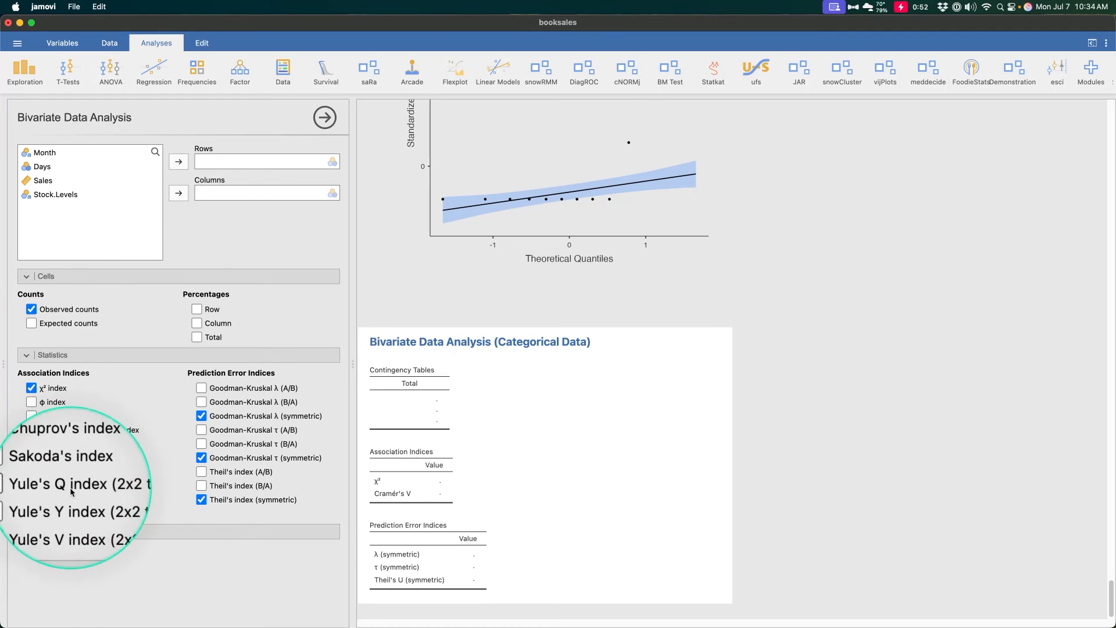
left_click(125, 530)
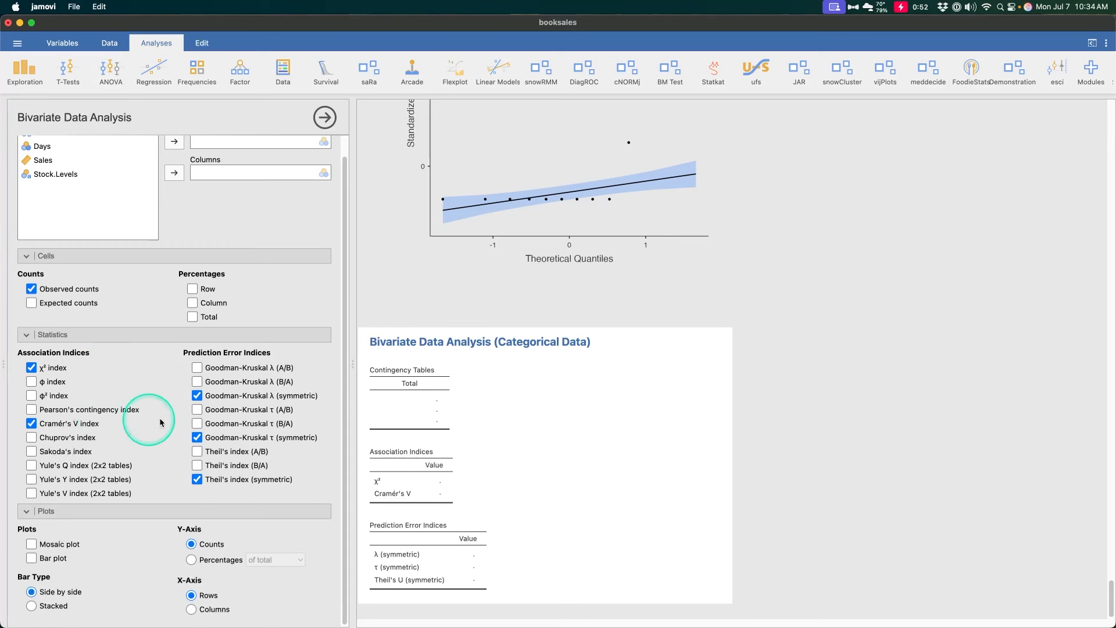
Step: Start saRa's bivariate Ordinal Data analysis and expand its cell, statistics and plot options
scroll(175, 349, "up", 1)
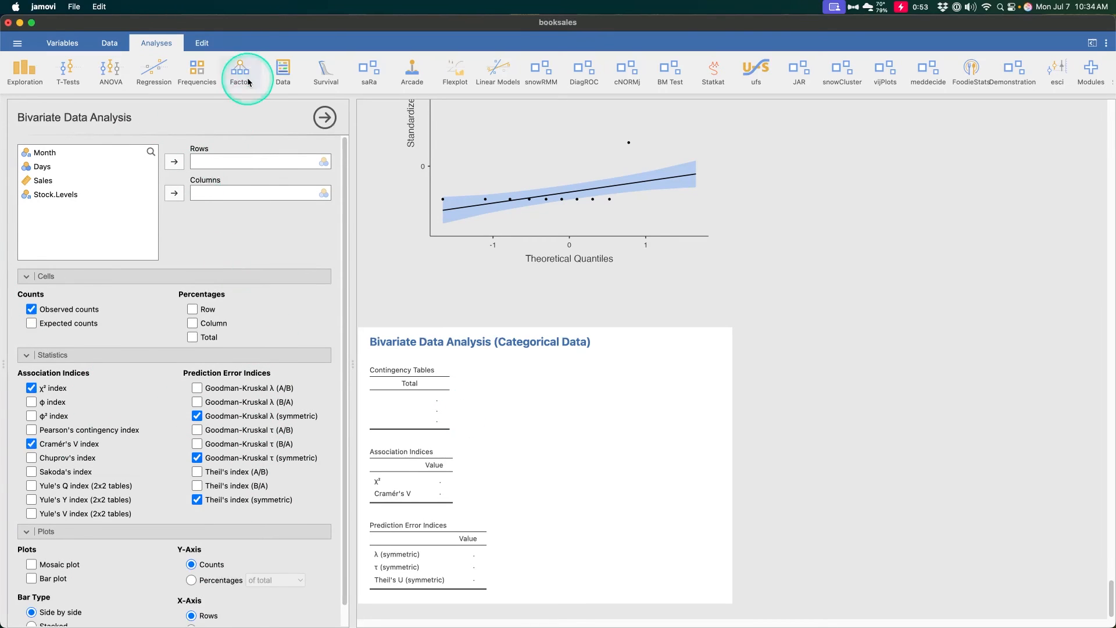
left_click(370, 71)
left_click(364, 262)
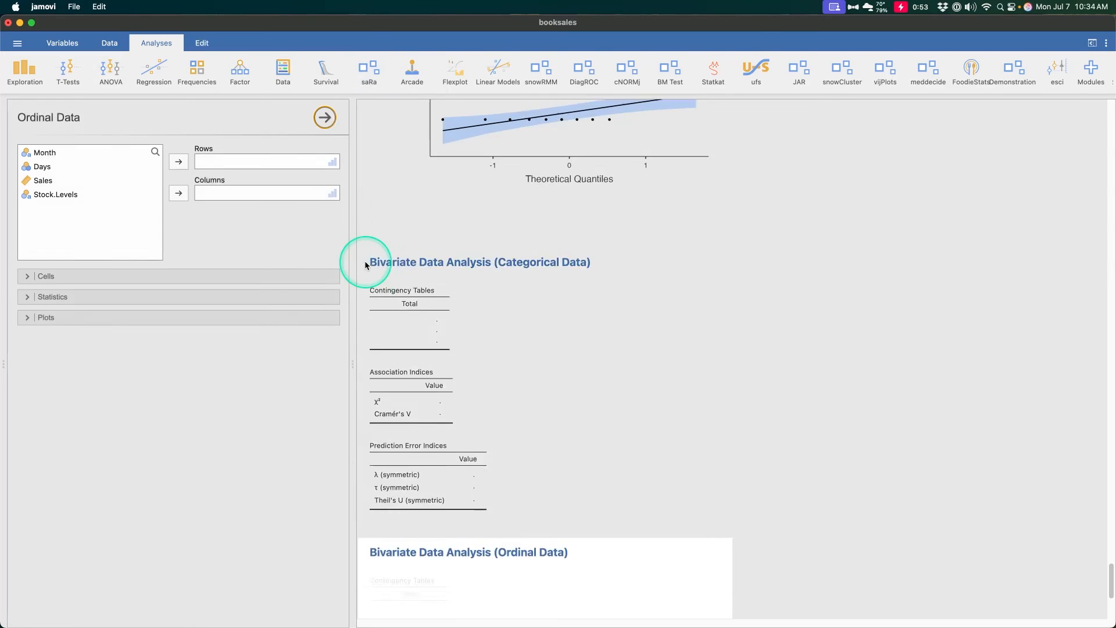
left_click(279, 295)
left_click(278, 298)
left_click(277, 314)
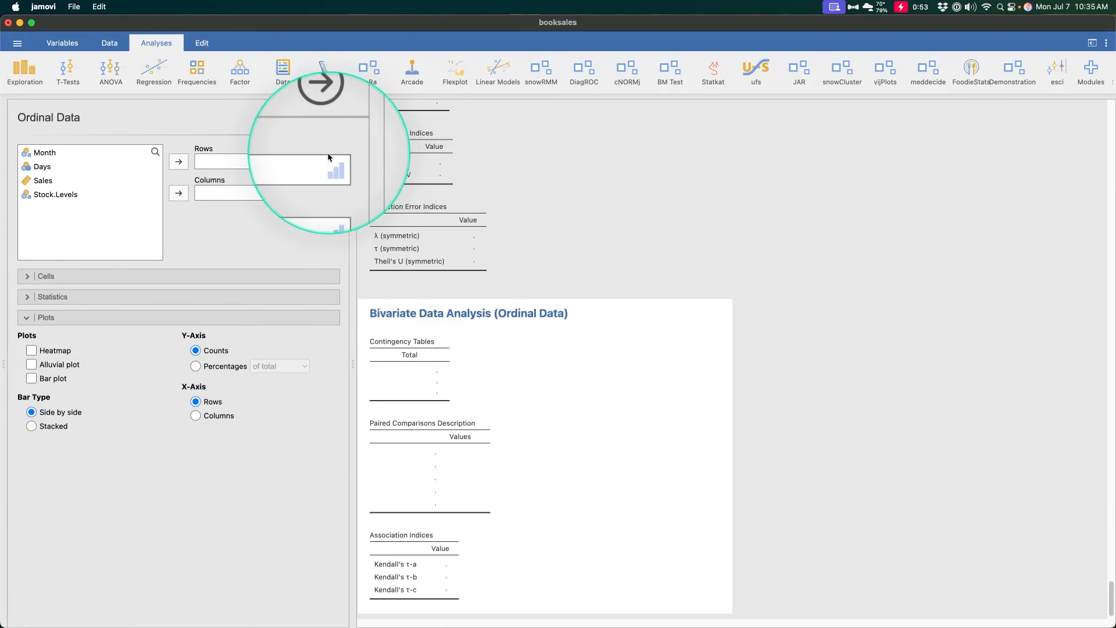
scroll(528, 434, "down", 1)
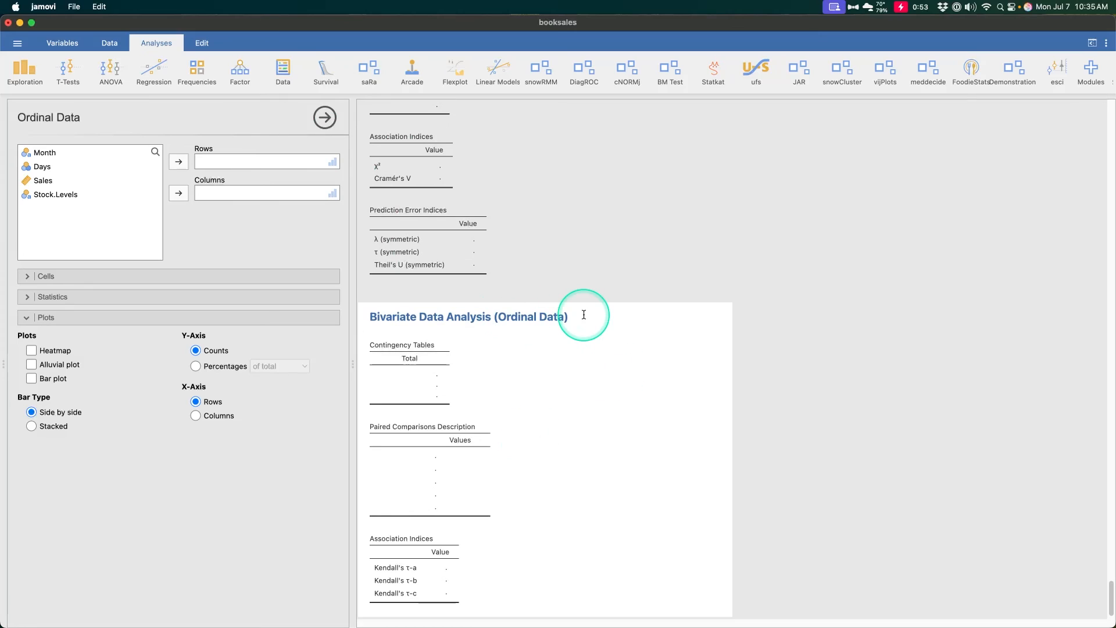
left_click(205, 277)
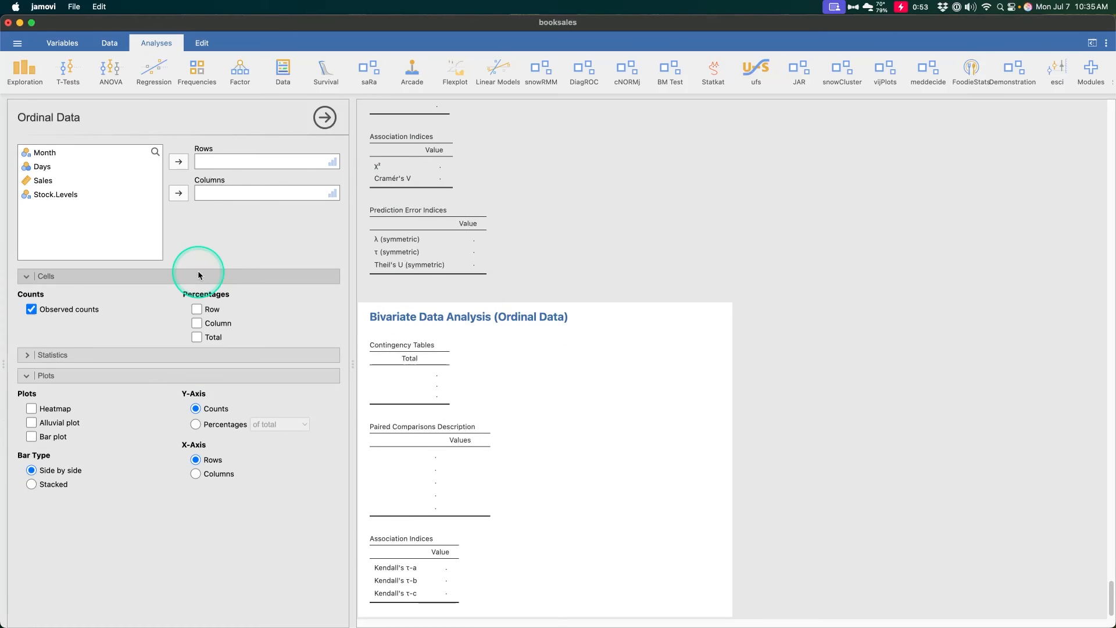
left_click(154, 351)
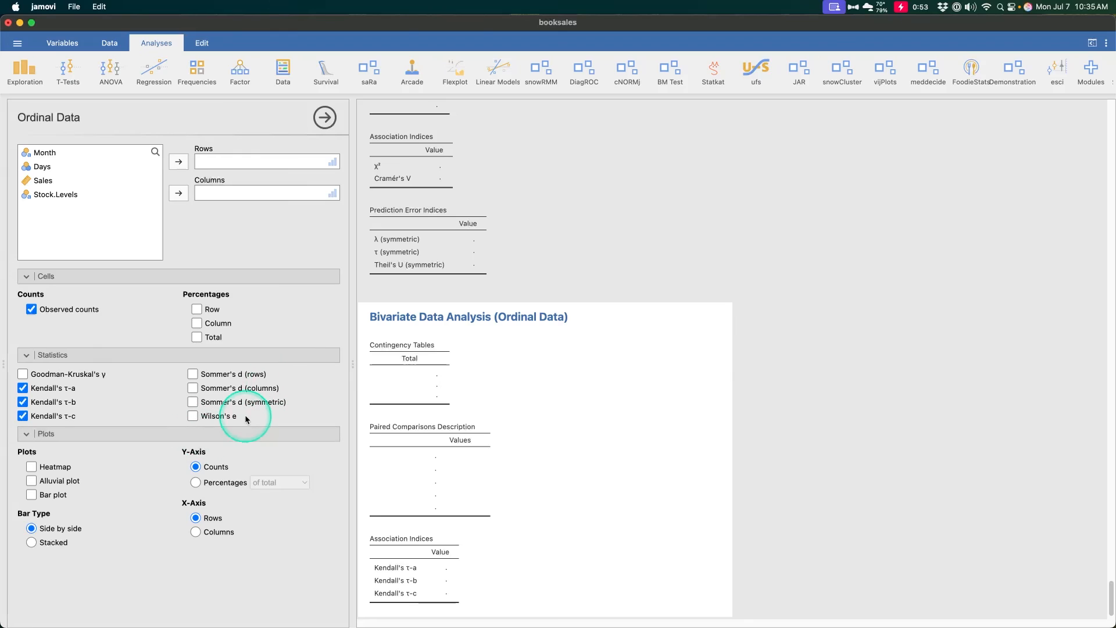
Step: Start saRa's bivariate Numerical Data analysis and expand its statistics and plot options
left_click(374, 71)
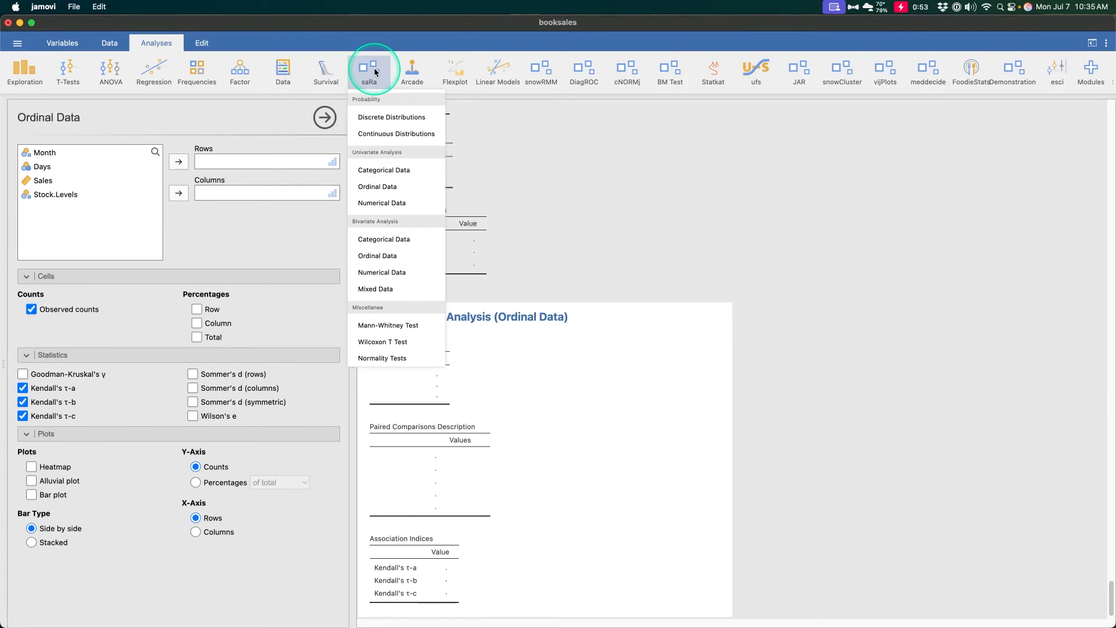
left_click(381, 273)
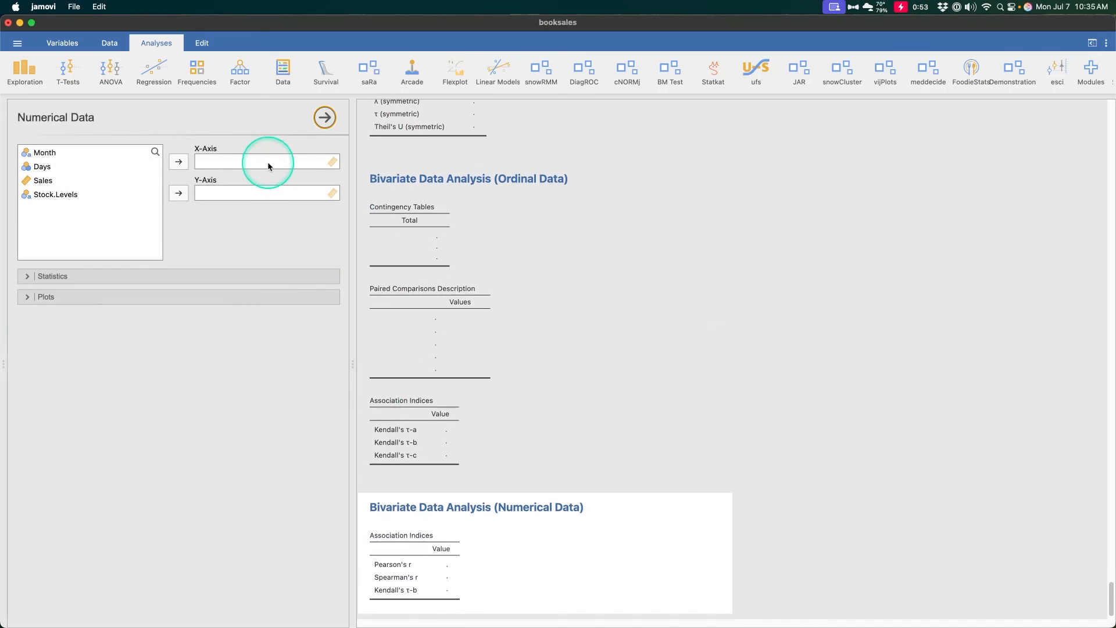
left_click(221, 277)
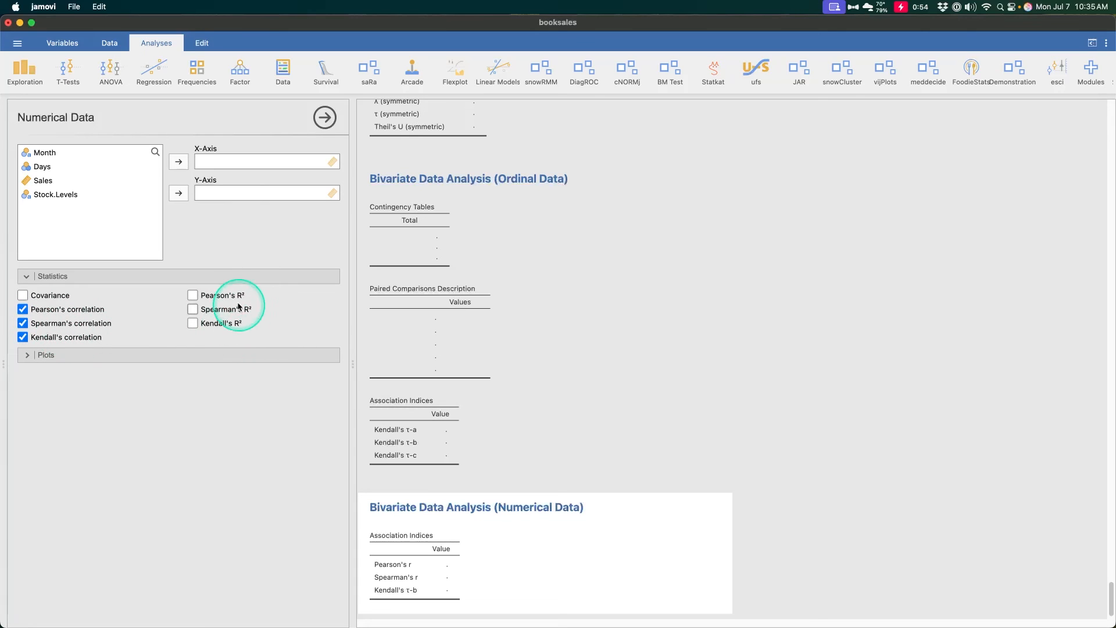
left_click(173, 352)
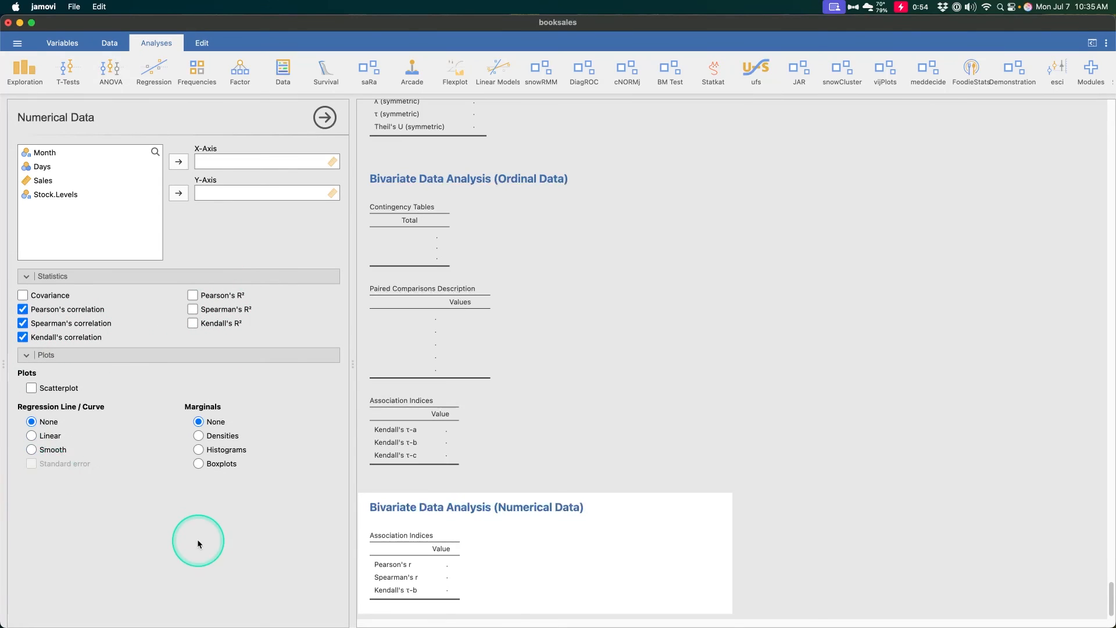
Step: Try Sales on the X-axis and Days on the Y-axis of the numerical analysis, and clear both variables again
left_click(55, 180)
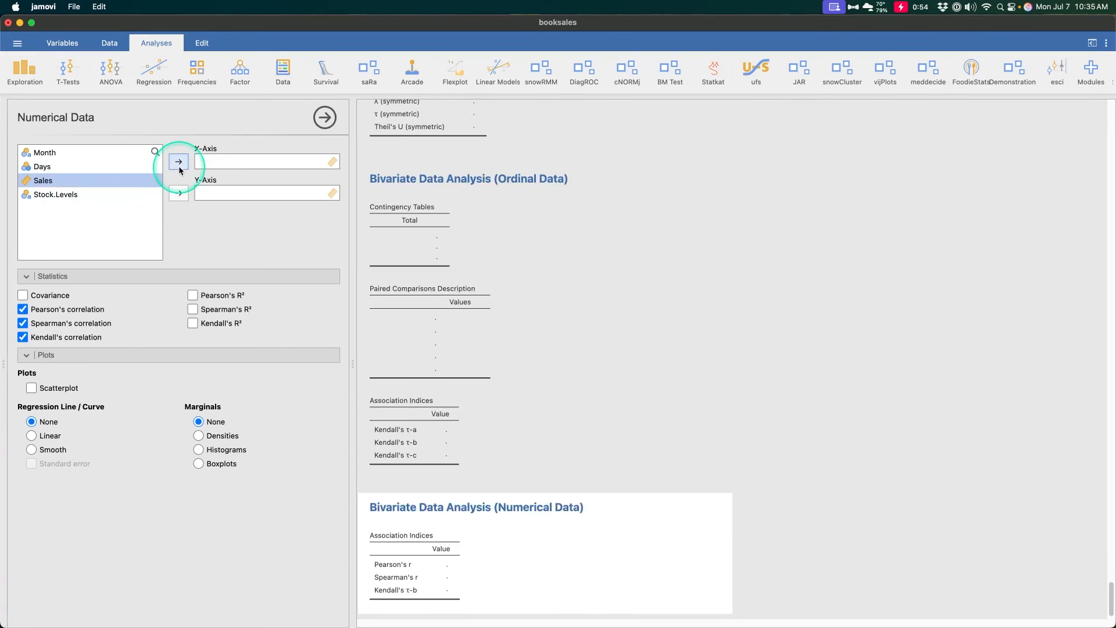
left_click(179, 162)
left_click(67, 165)
left_click(178, 193)
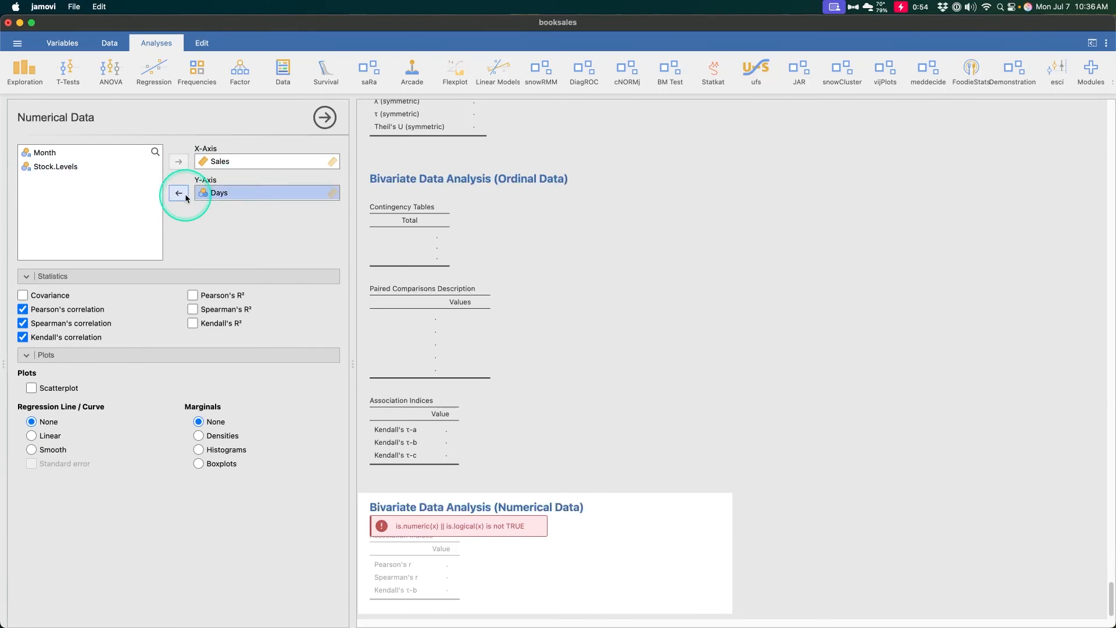
left_click(179, 193)
left_click_drag(267, 150, 180, 326)
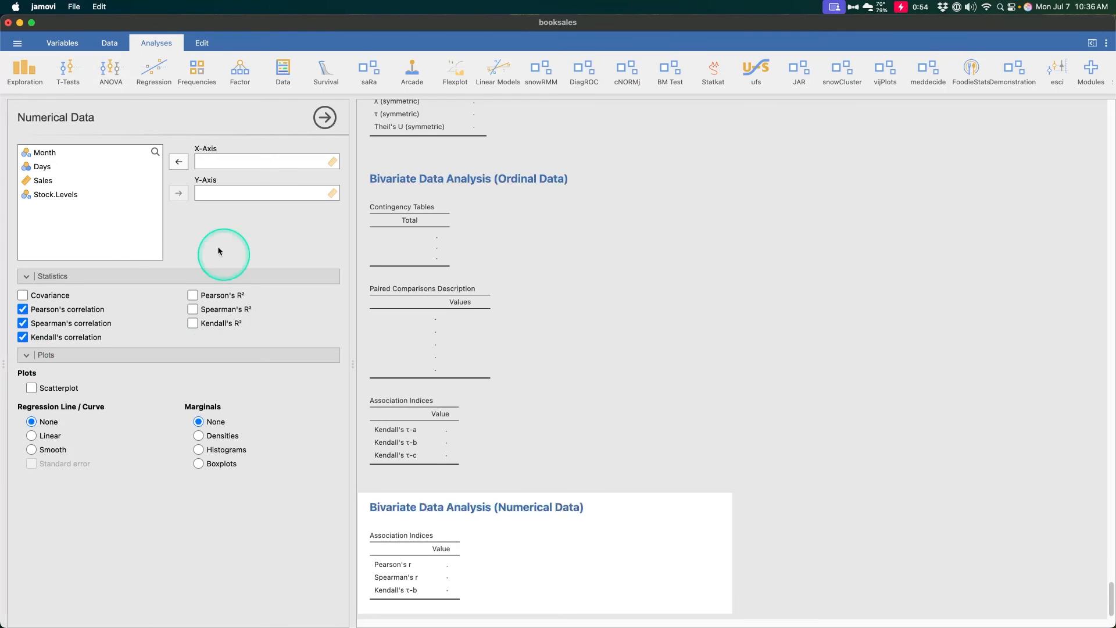
scroll(603, 540, "down", 1)
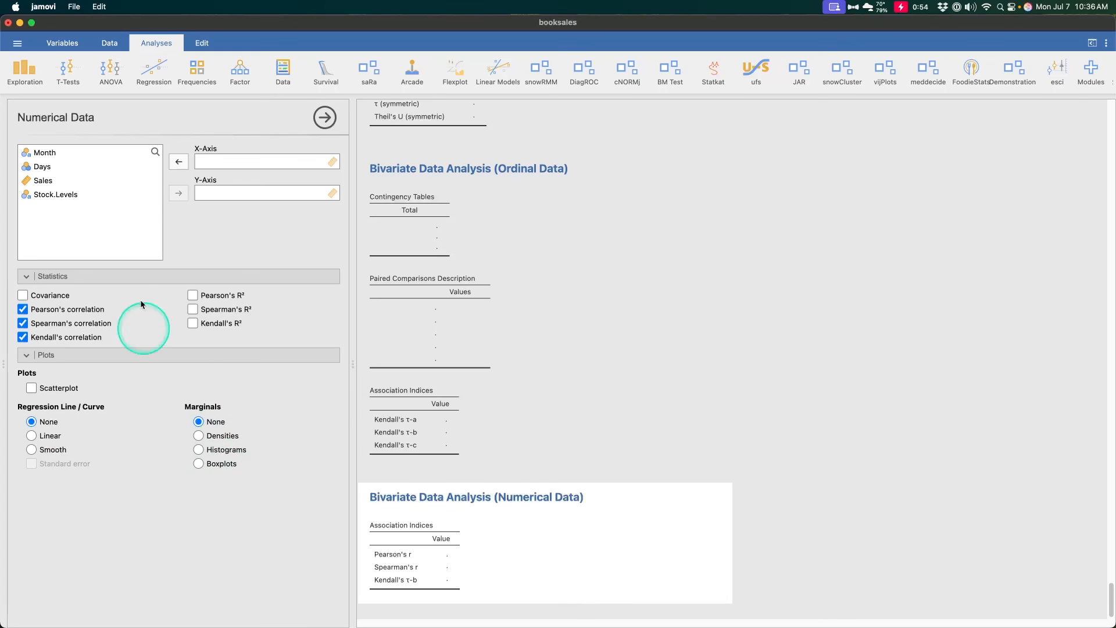
Step: Start saRa's bivariate Mixed Data analysis with Sales as the variable, grouped by Stock.Levels
left_click(369, 69)
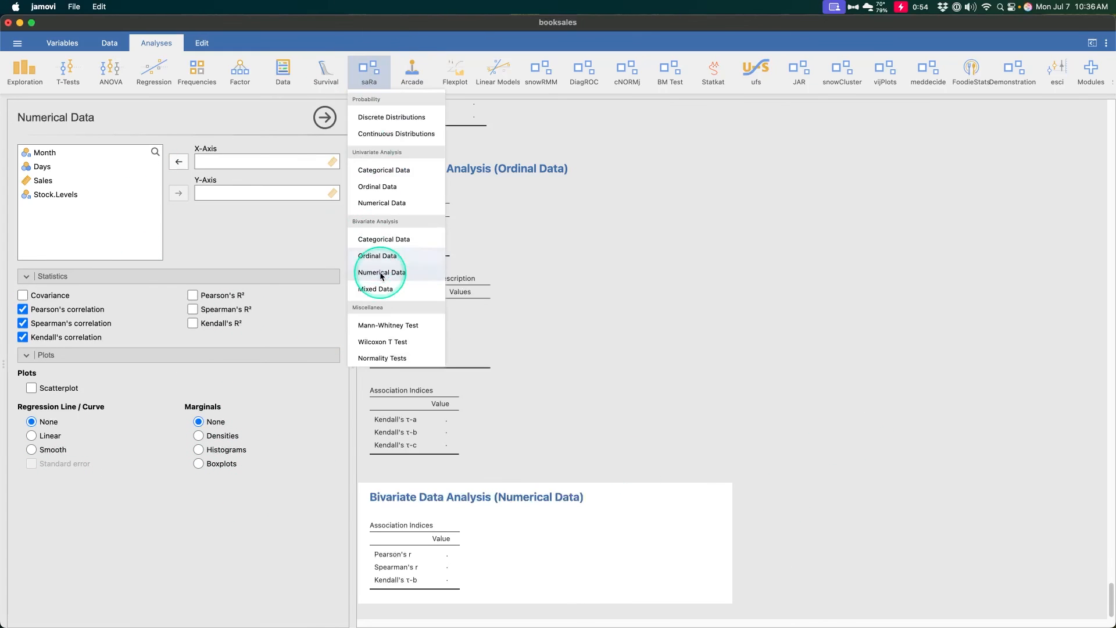
left_click(385, 289)
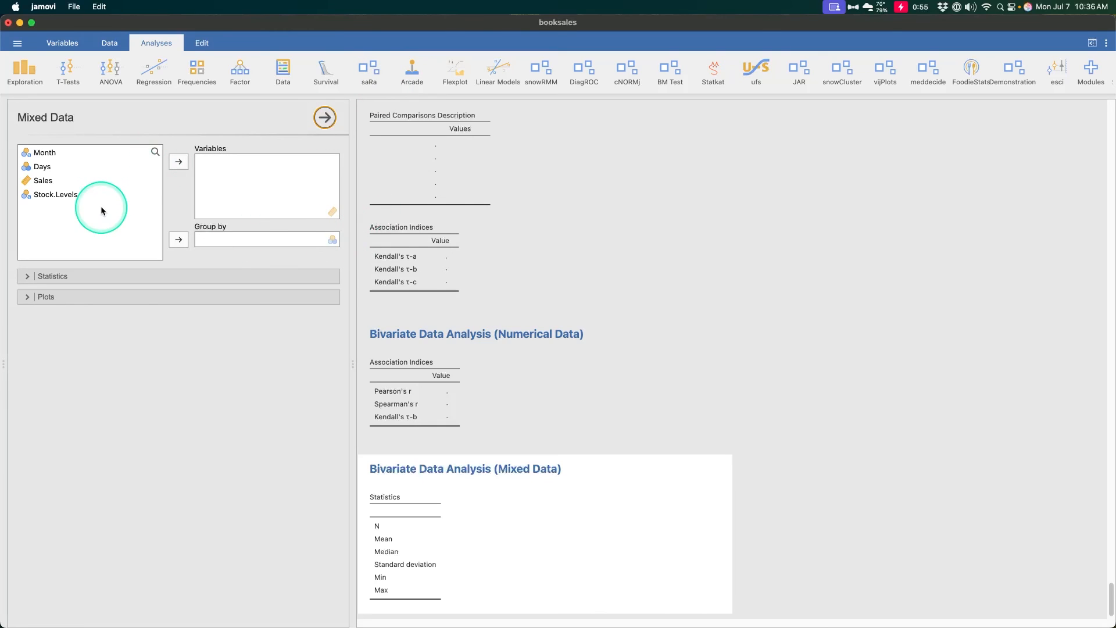
left_click(119, 217)
left_click(179, 241)
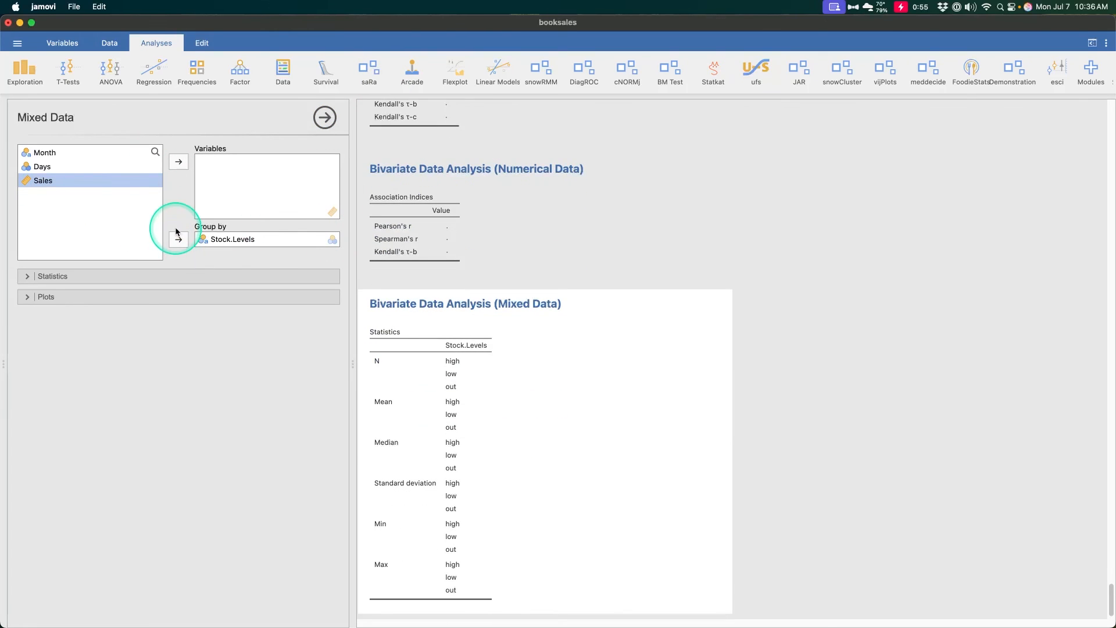
left_click(88, 167)
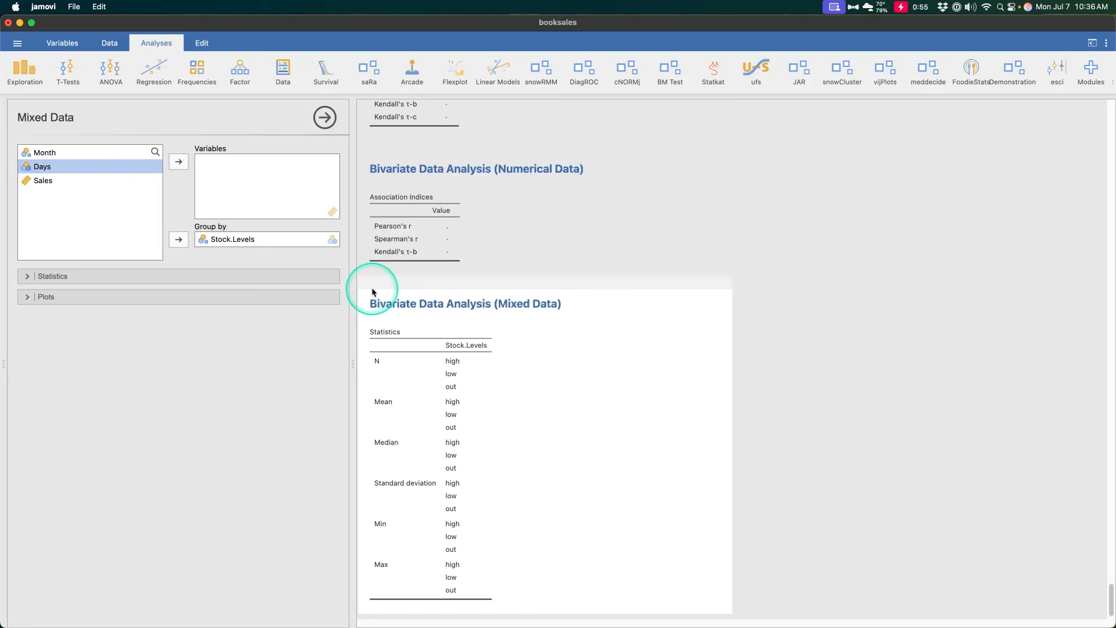
left_click(137, 177)
left_click(179, 162)
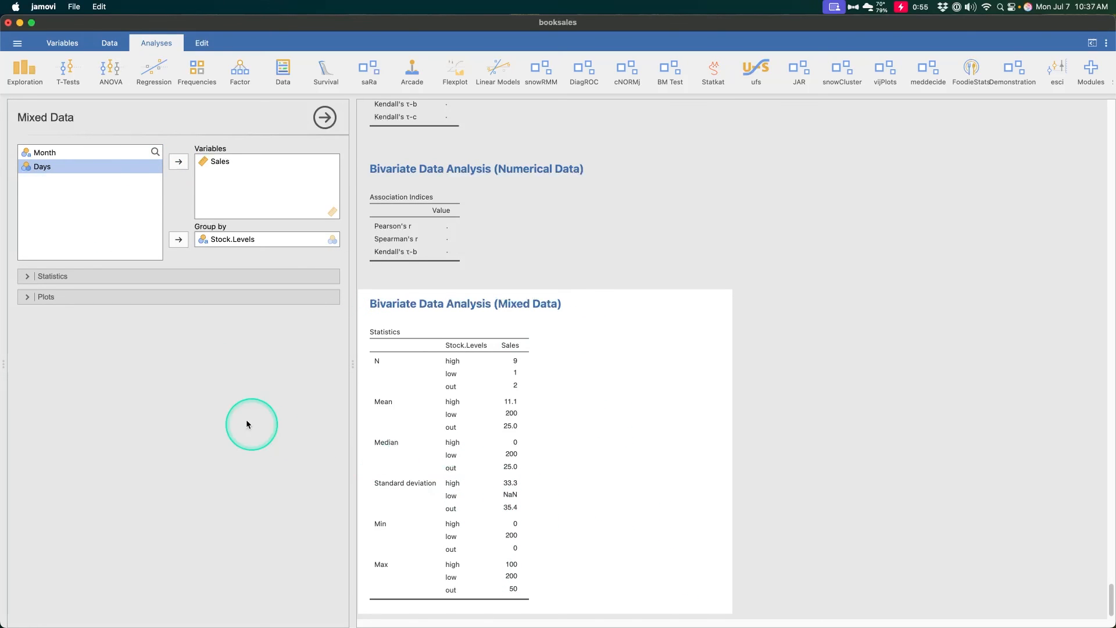
Step: Look through the mixed data statistics, try Cohen's d, and enable η² (k levels) as the effect size instead
left_click(75, 275)
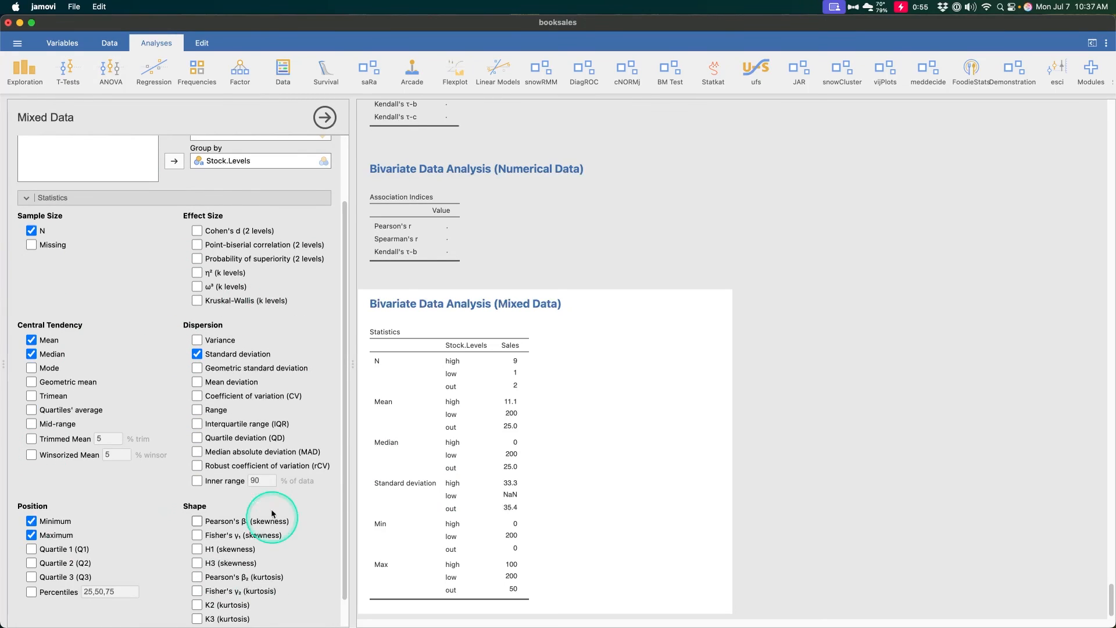
scroll(252, 466, "down", 1)
scroll(291, 459, "up", 4)
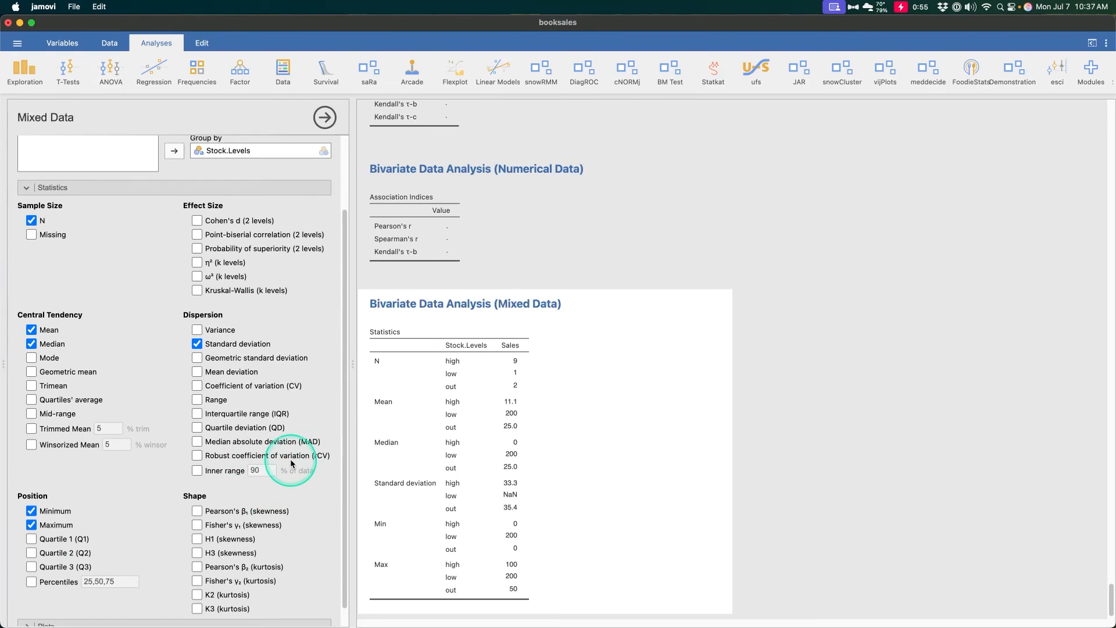
left_click(245, 310)
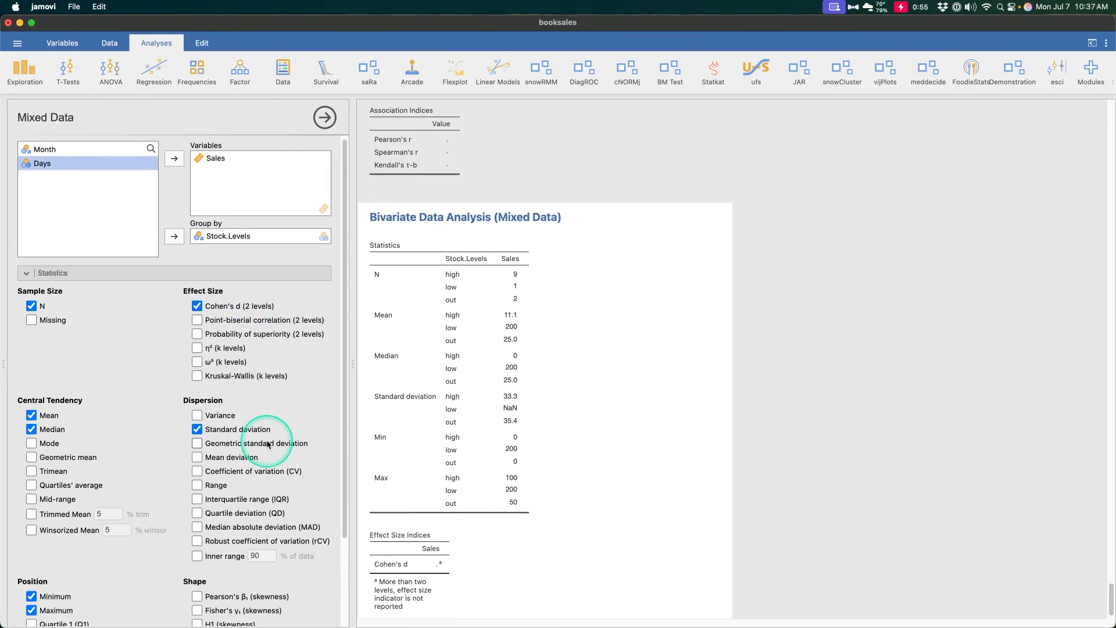
left_click(248, 310)
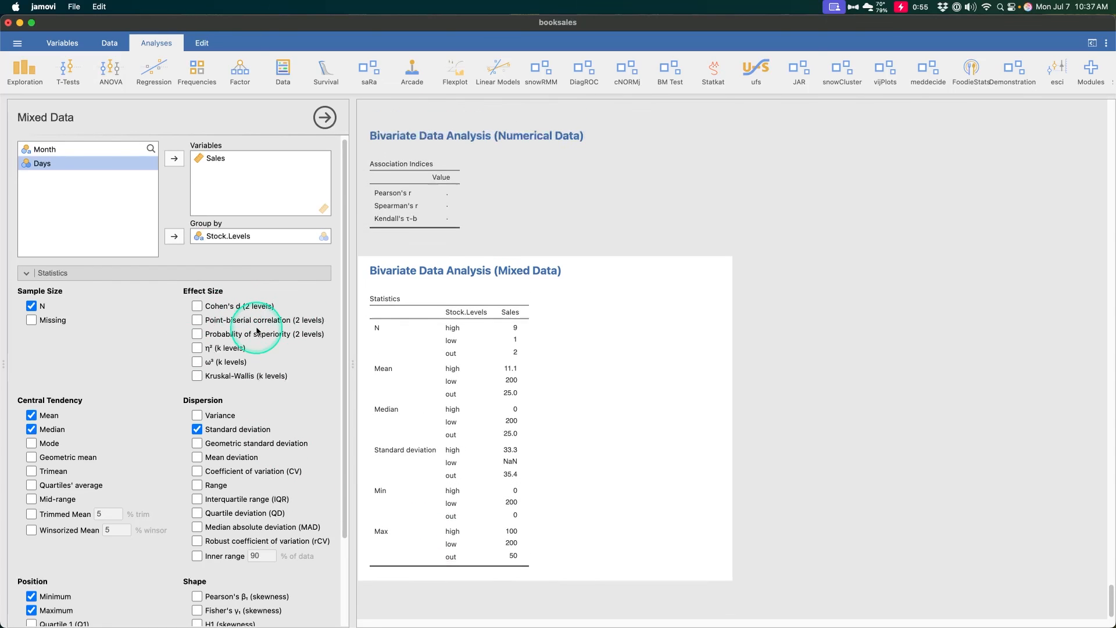
left_click(197, 347)
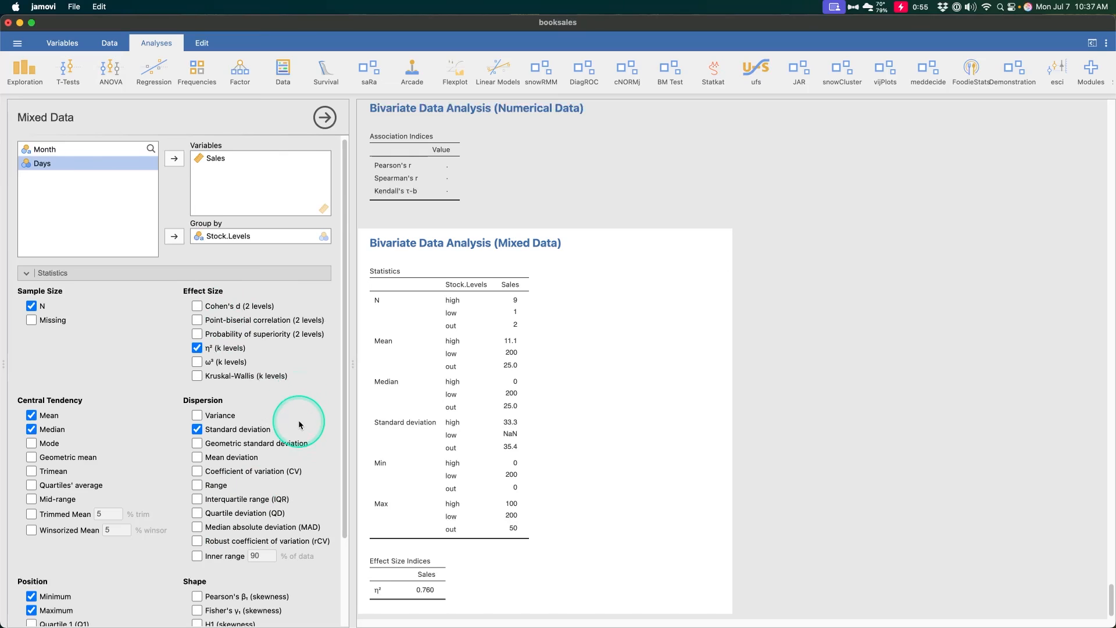
Step: Add a histogram with density and normal curve, a Q-Q plot, and box and violin plots to the mixed data analysis
scroll(299, 422, "down", 4)
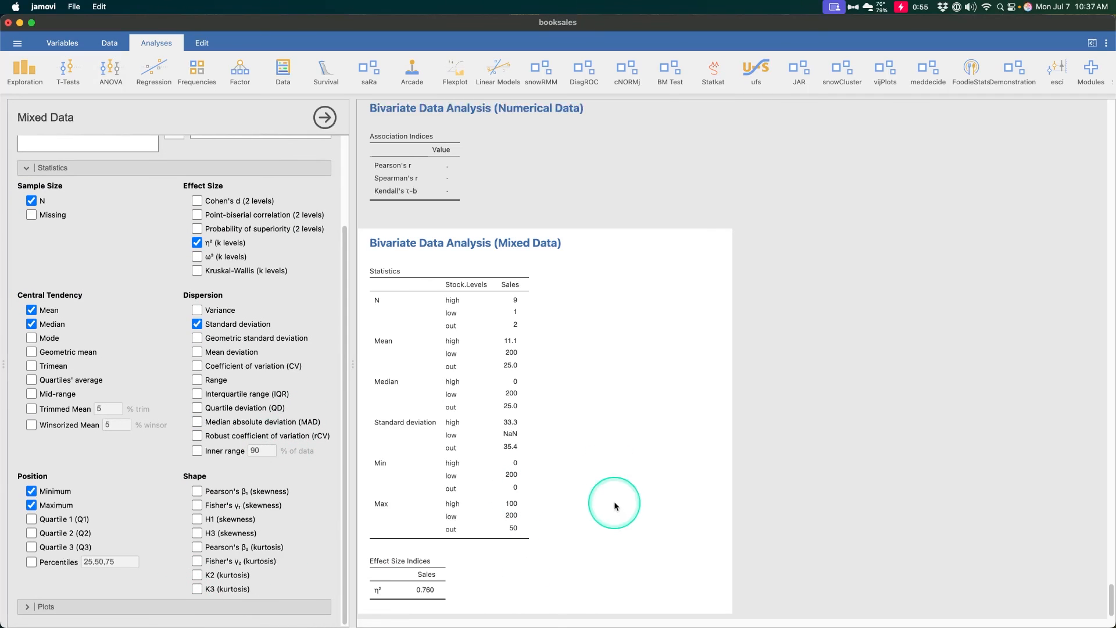
left_click(218, 610)
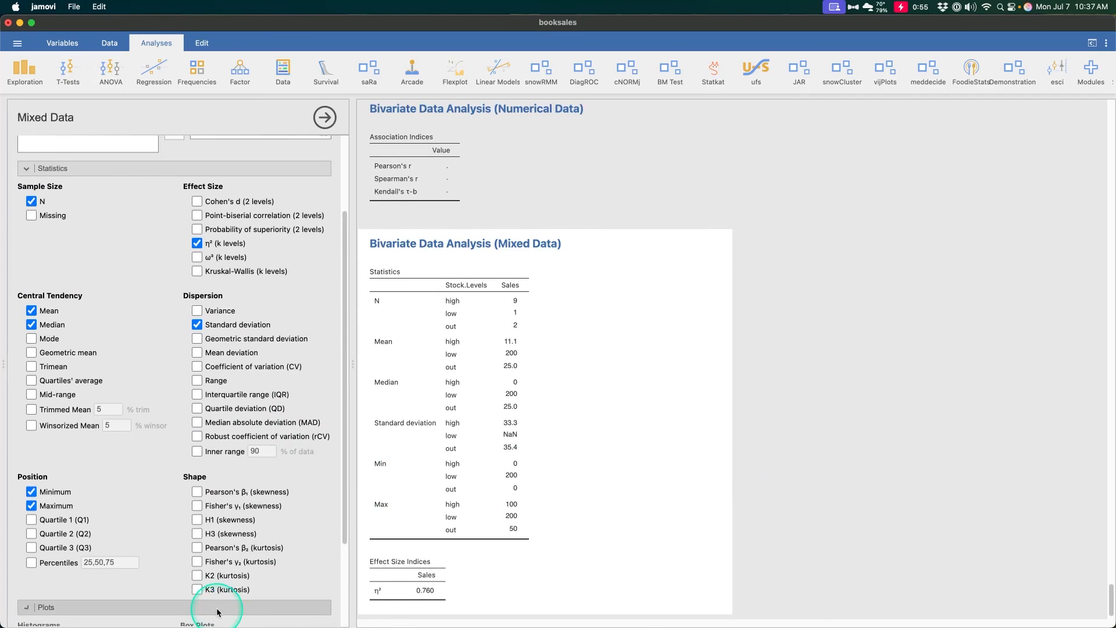
left_click(53, 512)
left_click(52, 526)
left_click(58, 540)
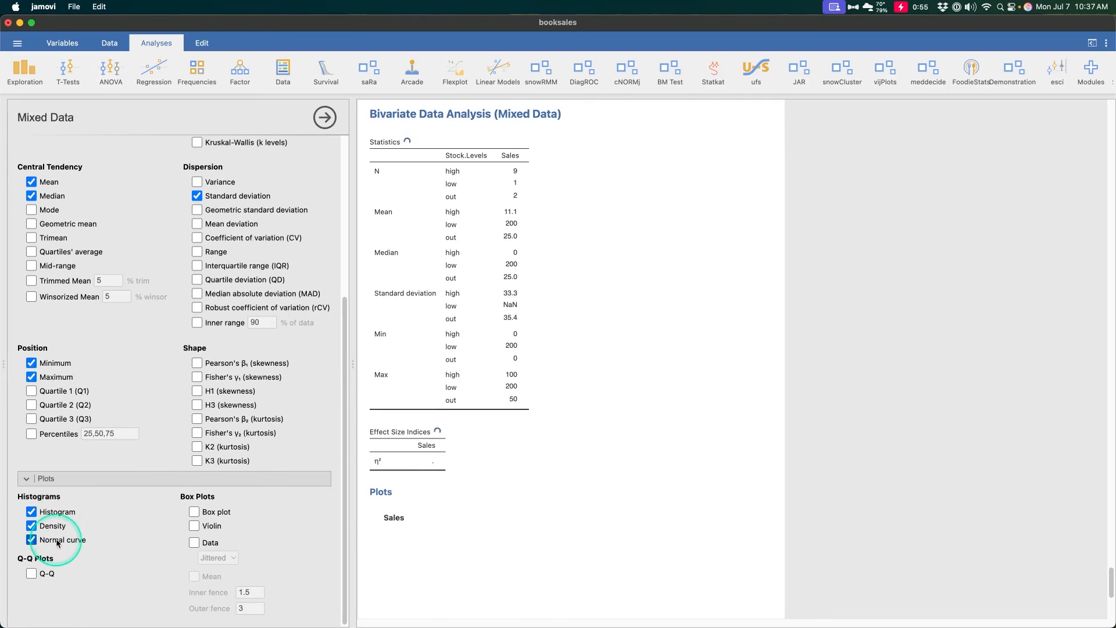
left_click(32, 573)
left_click(195, 511)
left_click(195, 526)
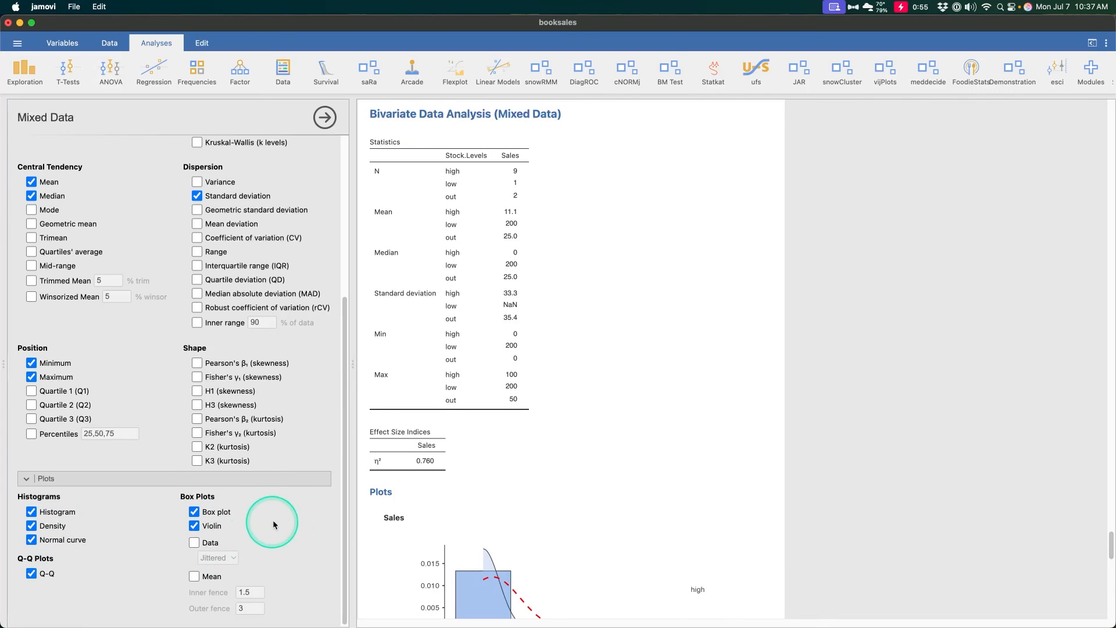
Step: Review the grouped Sales histograms, box and violin plots, and Q-Q plots in the mixed data results
scroll(717, 593, "down", 15)
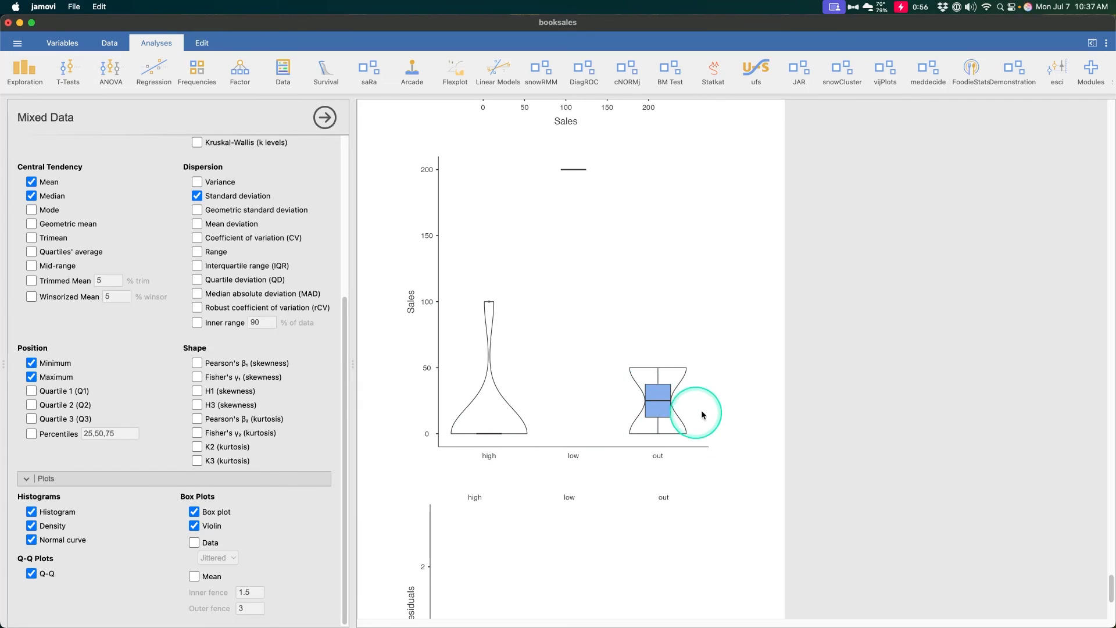
scroll(703, 415, "down", 5)
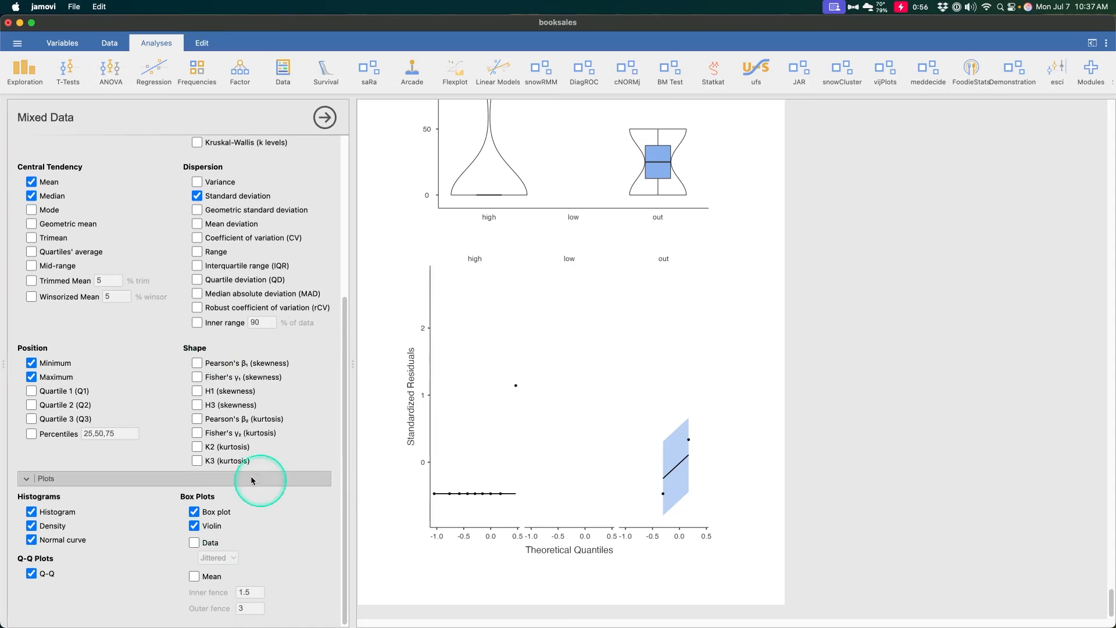
scroll(636, 405, "up", 10)
scroll(219, 426, "up", 5)
Step: Start saRa's Mann-Whitney Test and Wilcoxon T Test analyses to view their options
left_click(373, 68)
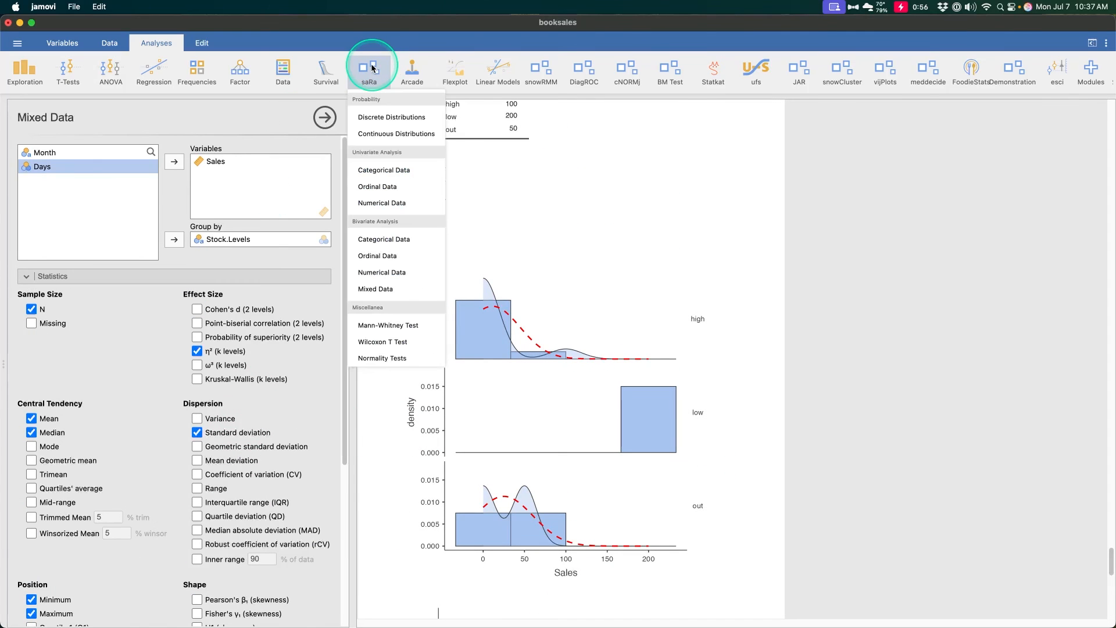
left_click(379, 324)
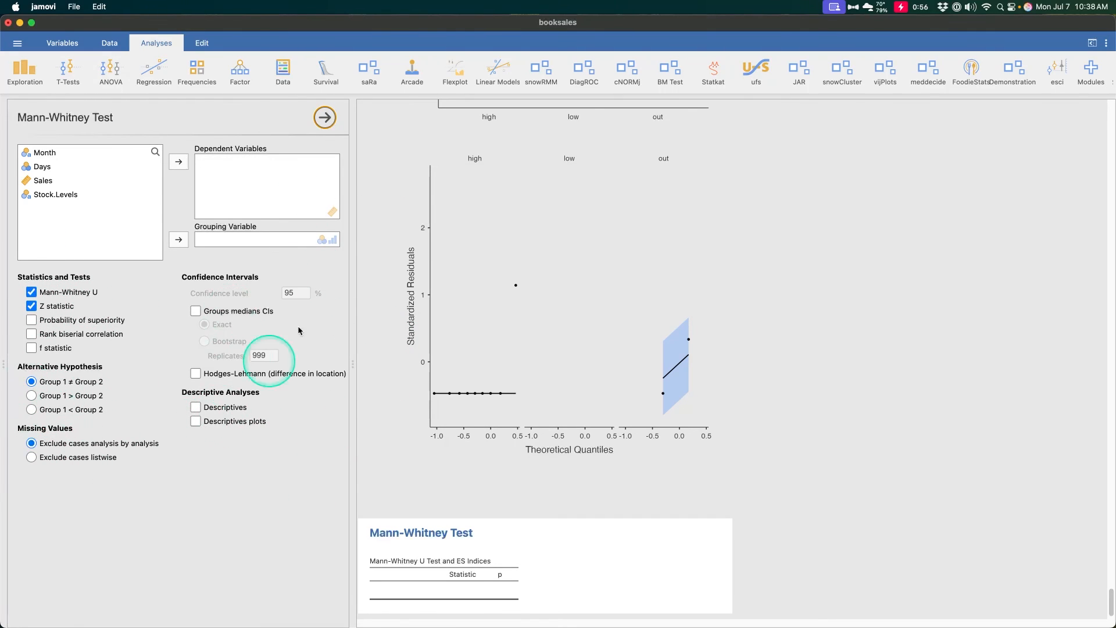
left_click(369, 69)
left_click(356, 342)
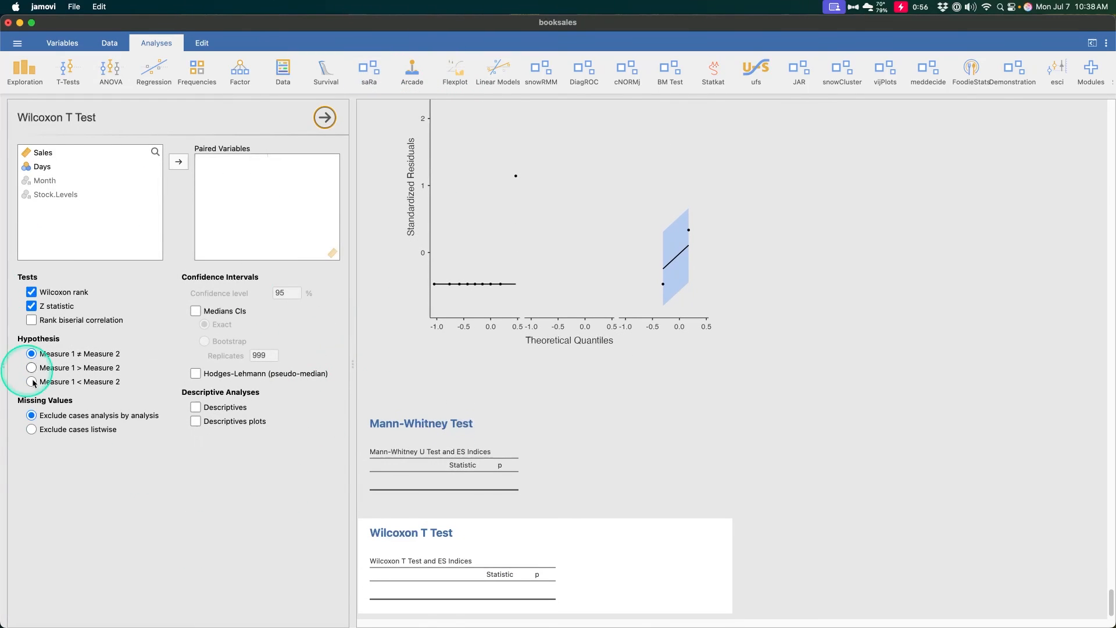
Step: Start saRa's Normality Tests analysis and expand its available statistics and tests
left_click(370, 69)
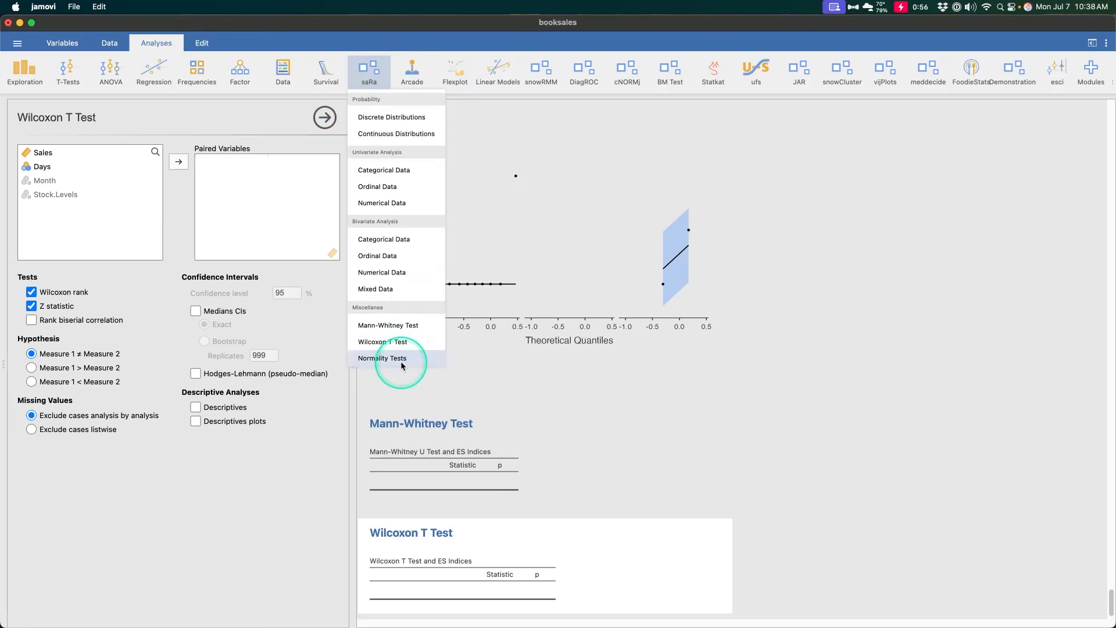
left_click(400, 361)
left_click(197, 277)
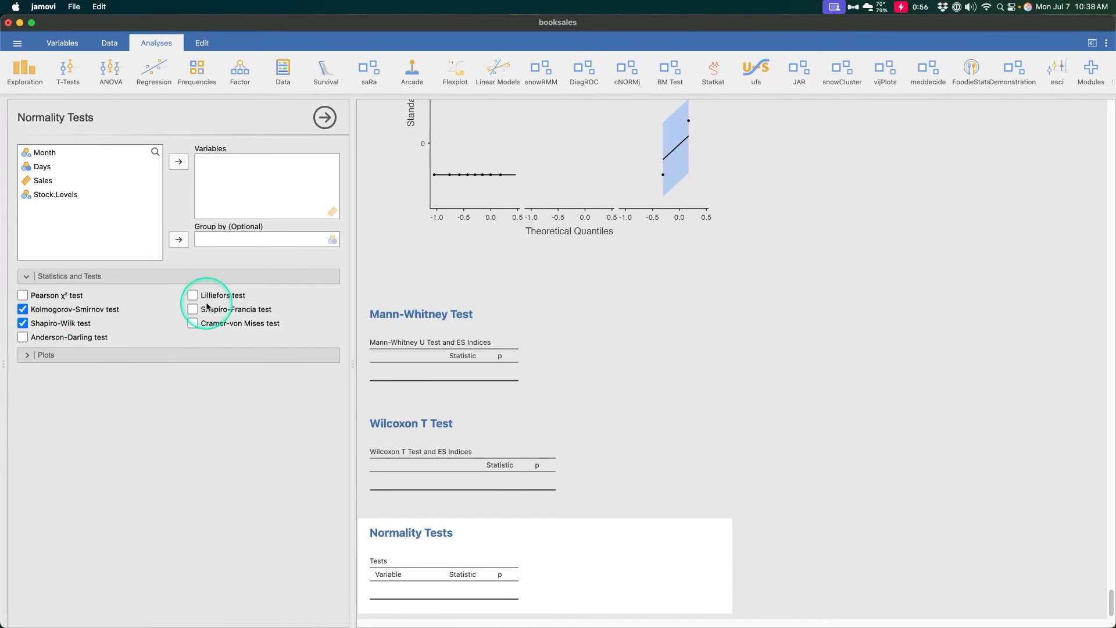
Step: Look through the analysis ribbon and the list of installed modules for other available analyses, then close the list
scroll(692, 90, "right", 5)
scroll(872, 72, "right", 2)
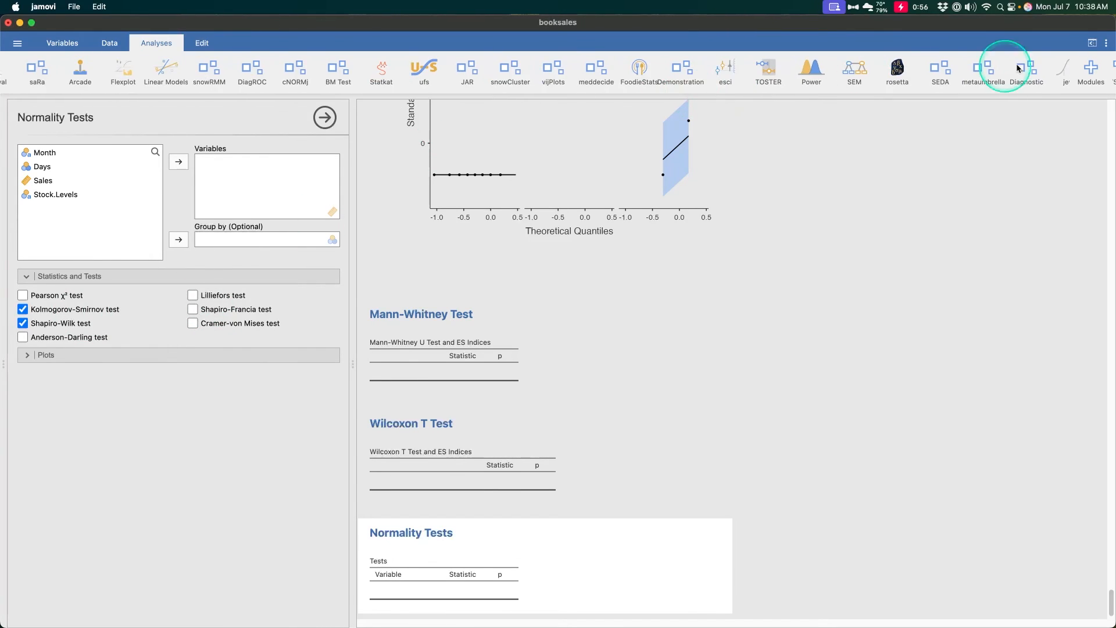
left_click(1085, 69)
scroll(1040, 408, "down", 10)
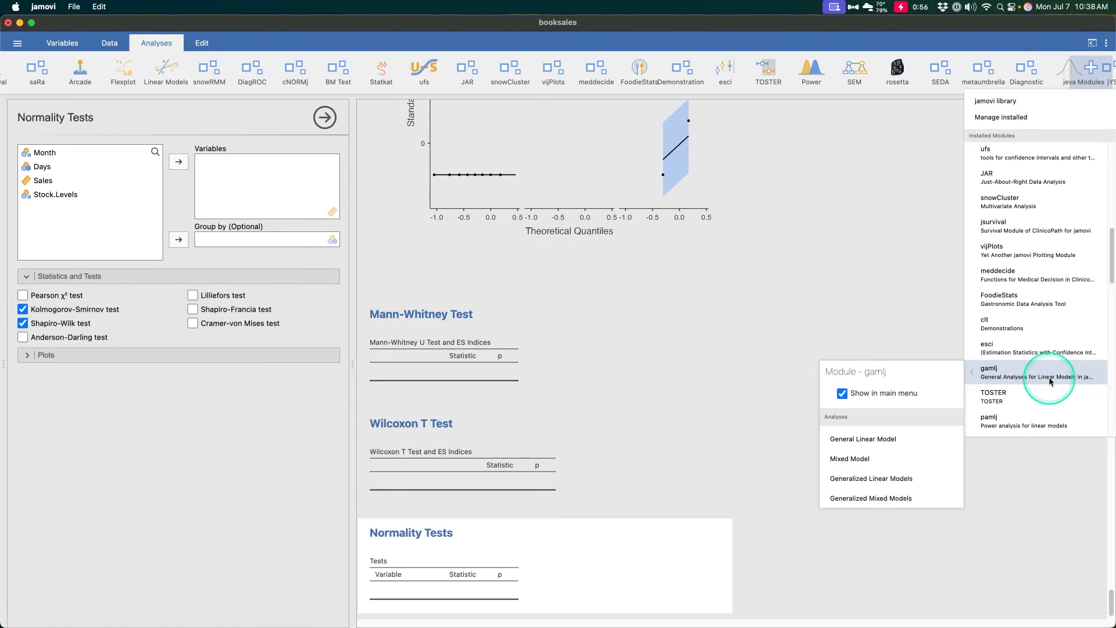
scroll(1046, 381, "down", 5)
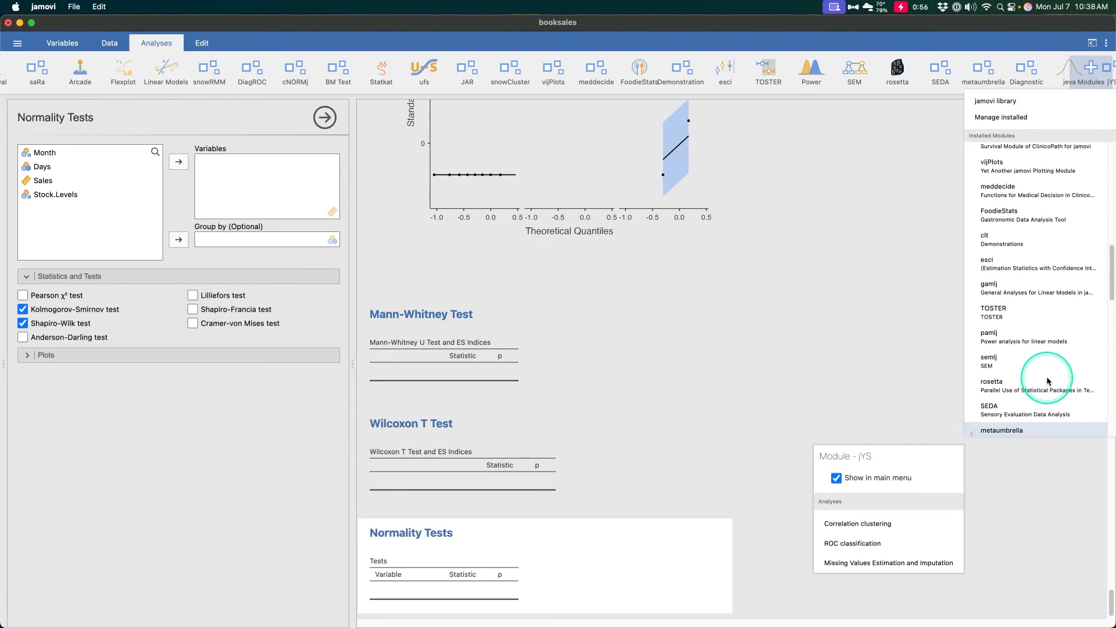
left_click(162, 444)
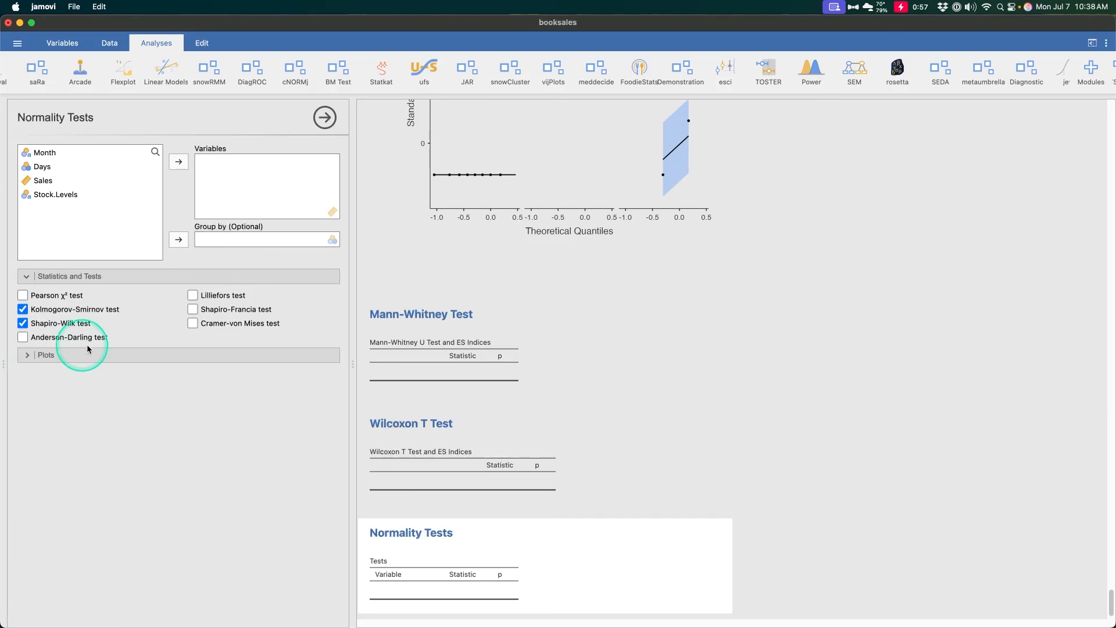
Step: Expand the plot options of the Normality Tests analysis and display the full list of saRa analyses
left_click(145, 354)
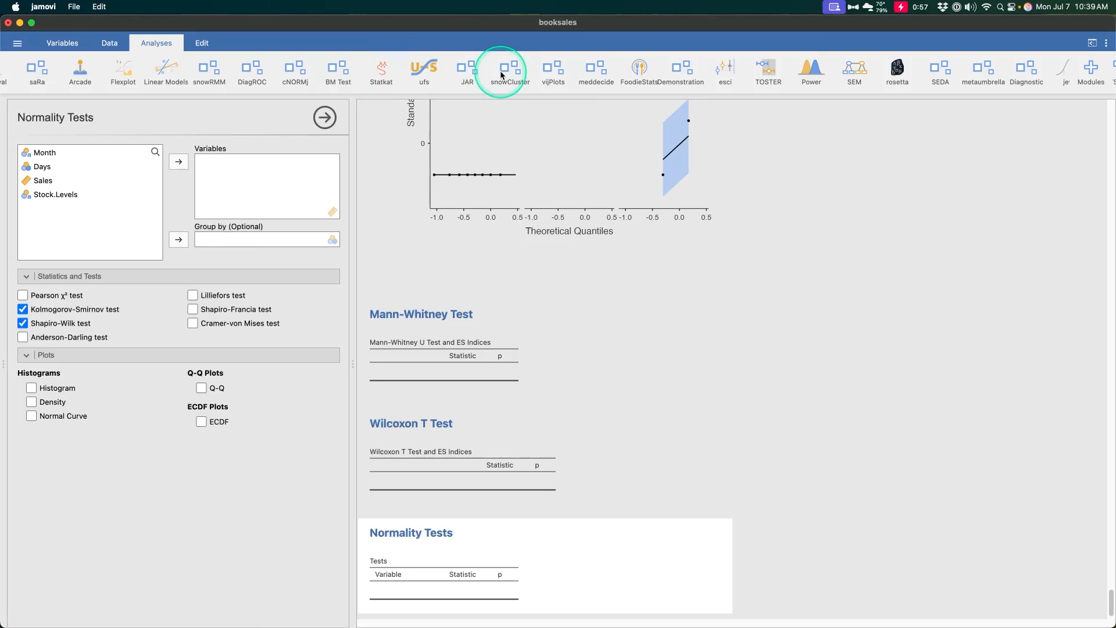
scroll(497, 71, "left", 5)
left_click(377, 70)
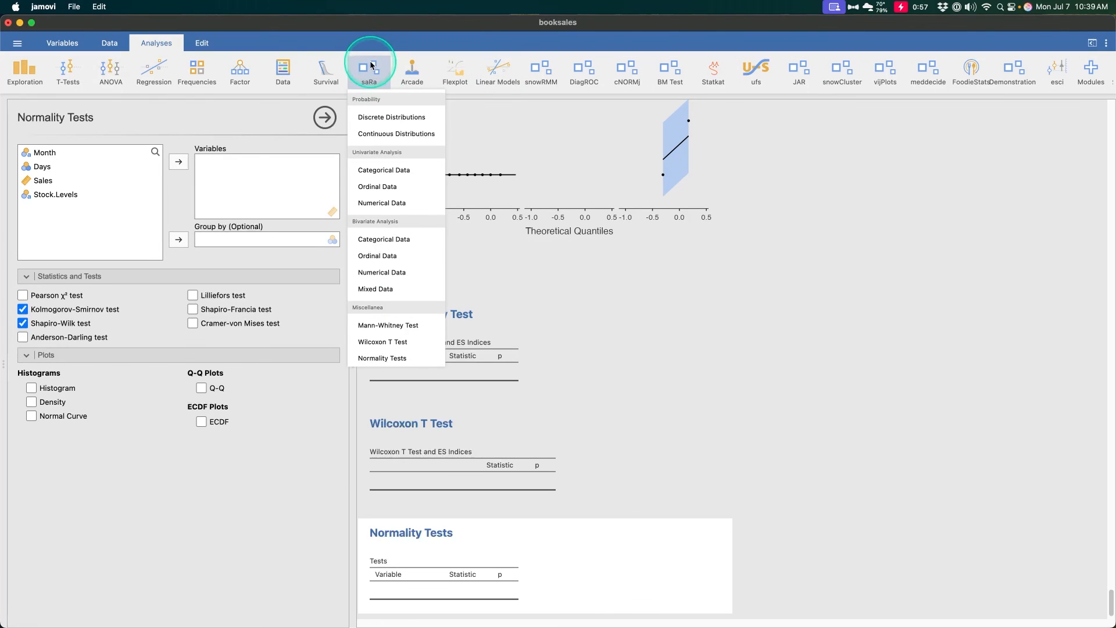